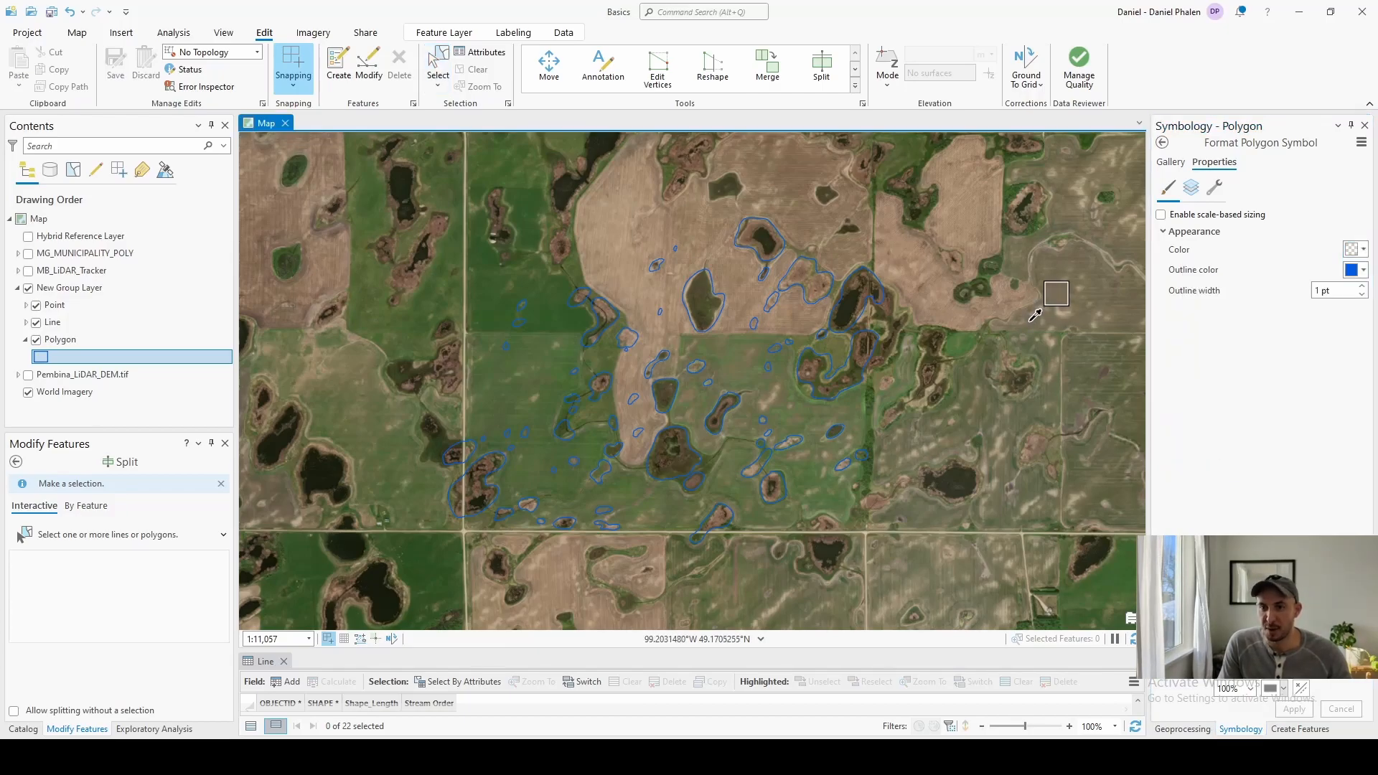
- Mix a custom blue-violet fill color for the polygon symbol using the HSL color mode
left_click(1363, 249)
left_click(1218, 460)
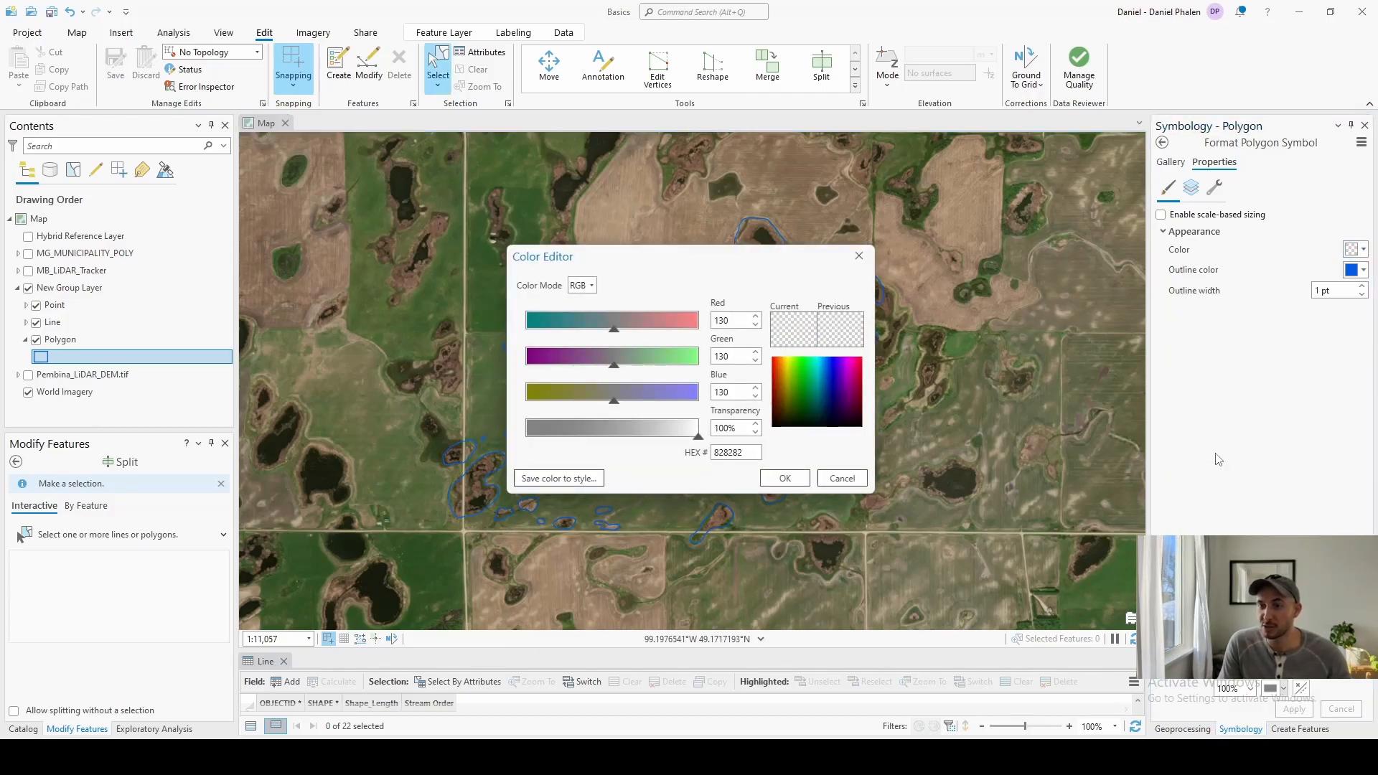
left_click(593, 286)
left_click(583, 333)
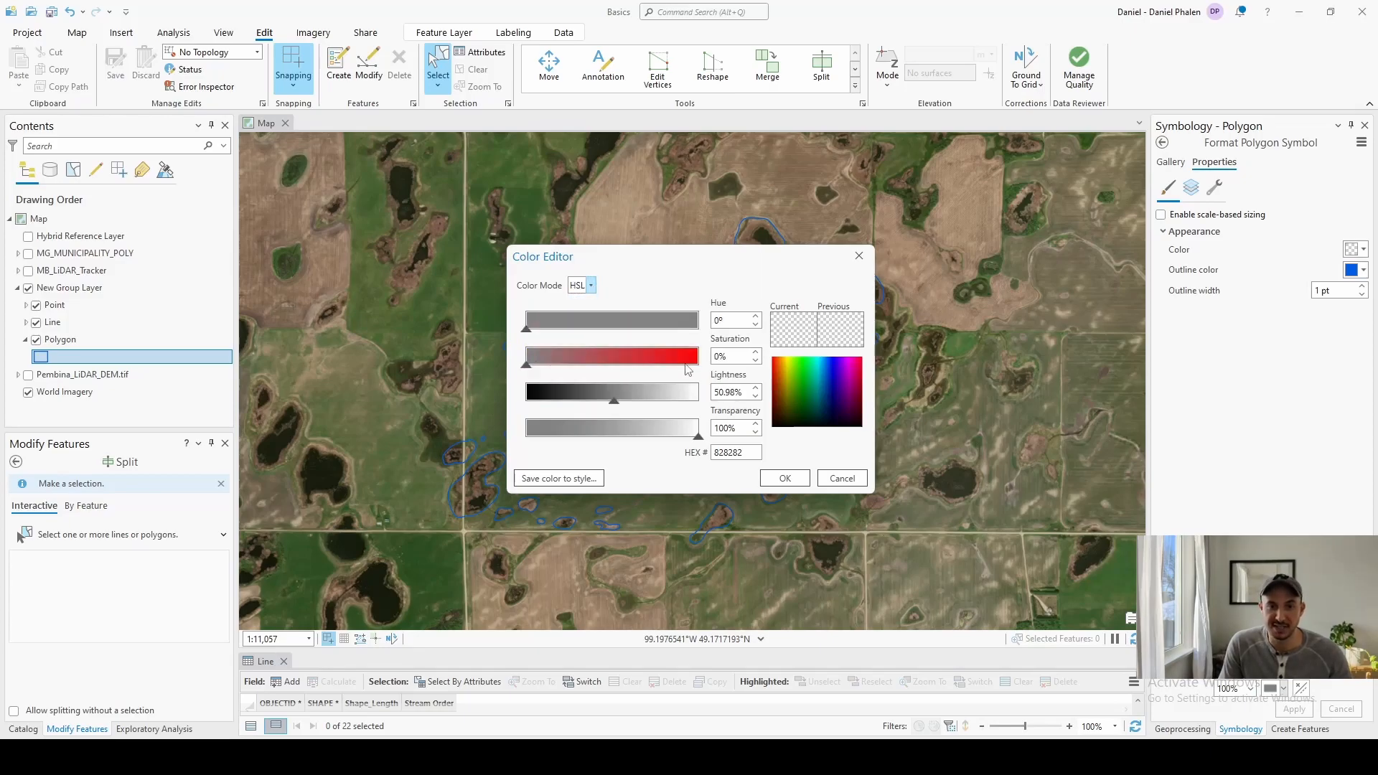
left_click(631, 322)
left_click_drag(526, 366, 674, 400)
left_click(785, 478)
- Adjust the polygon fill color's transparency so the fill is semi-transparent over the imagery
left_click(1363, 249)
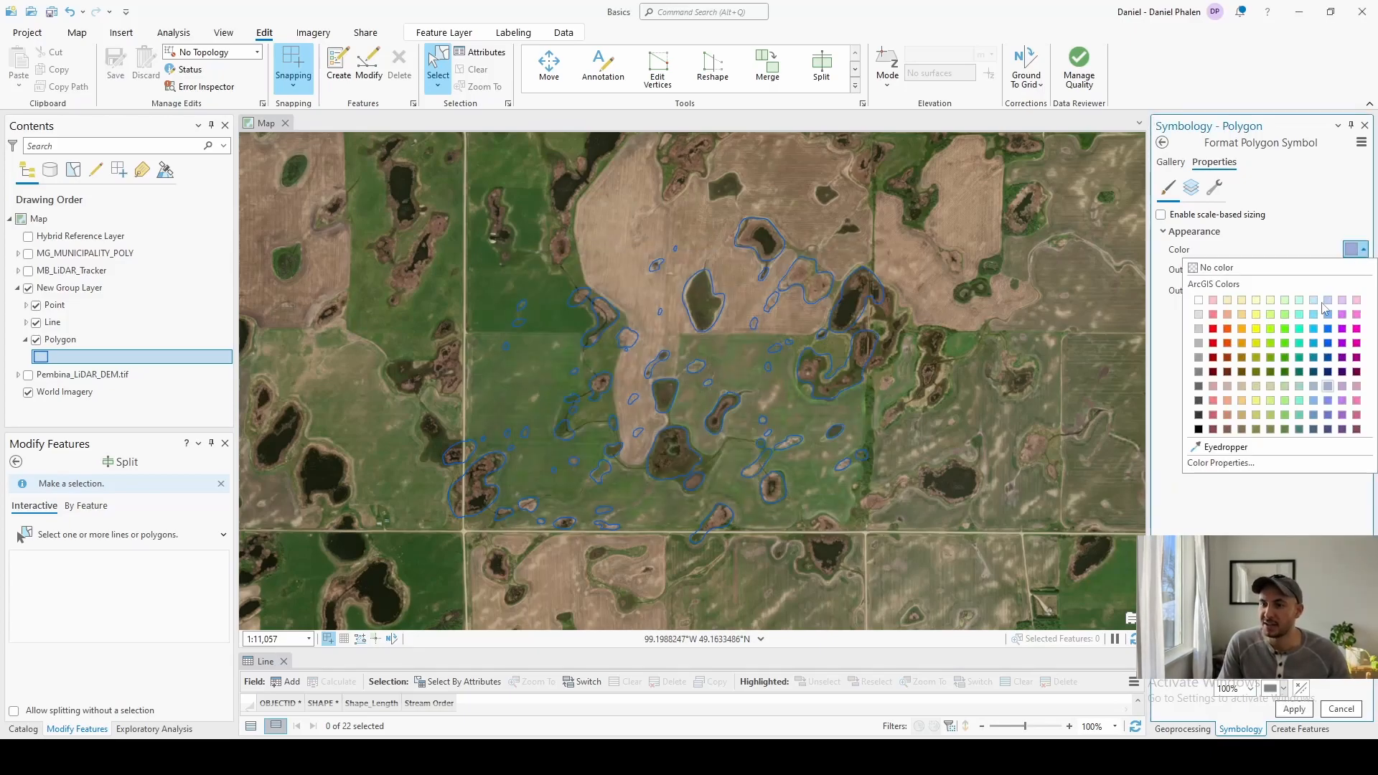
left_click(1229, 463)
left_click_drag(539, 439, 608, 446)
left_click(784, 478)
left_click(1363, 270)
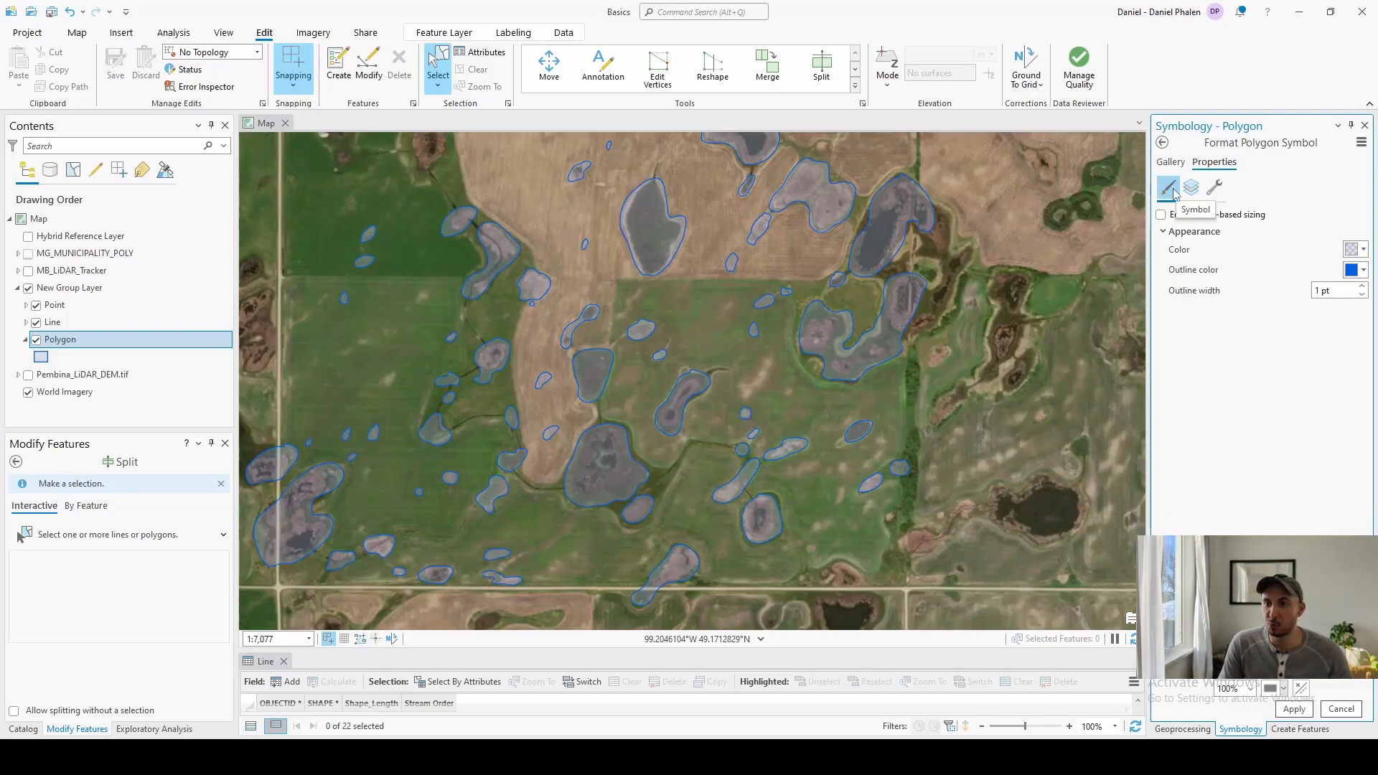
- Examine the stroke and fill types available for the polygon symbol's layers
left_click(1192, 190)
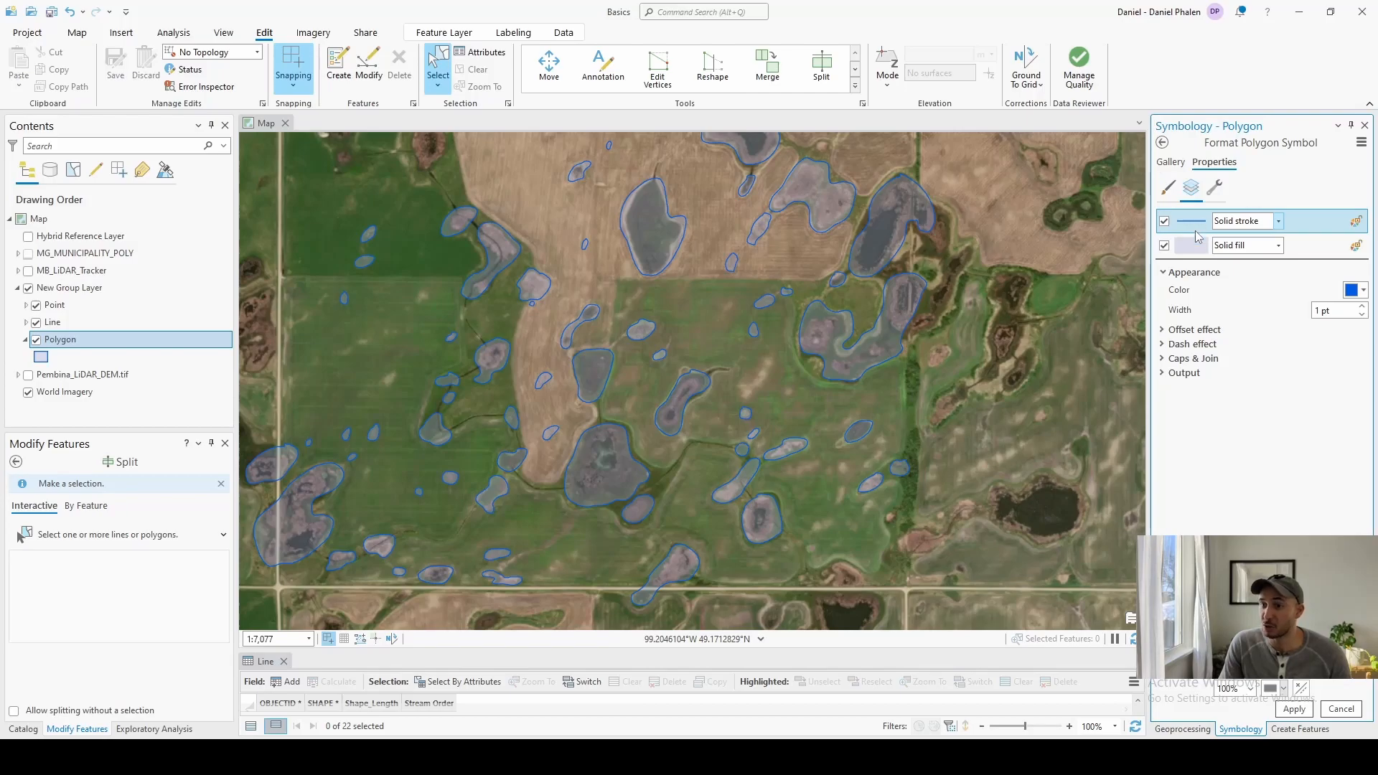
left_click(1278, 222)
left_click(1278, 225)
left_click(1279, 246)
left_click(1191, 221)
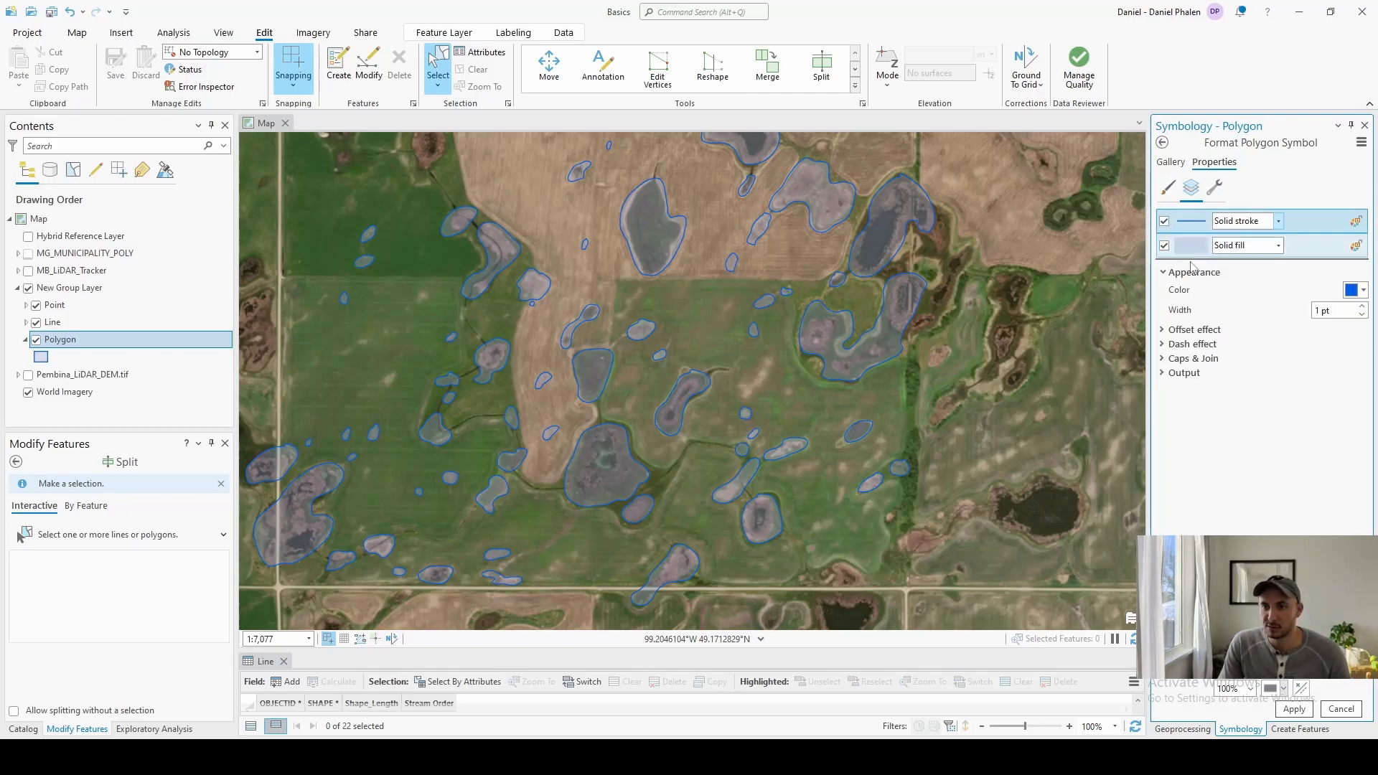
- Set the polygon outline's dash effect to the dash-dot type with the 6 3 3 3 template
left_click(1177, 345)
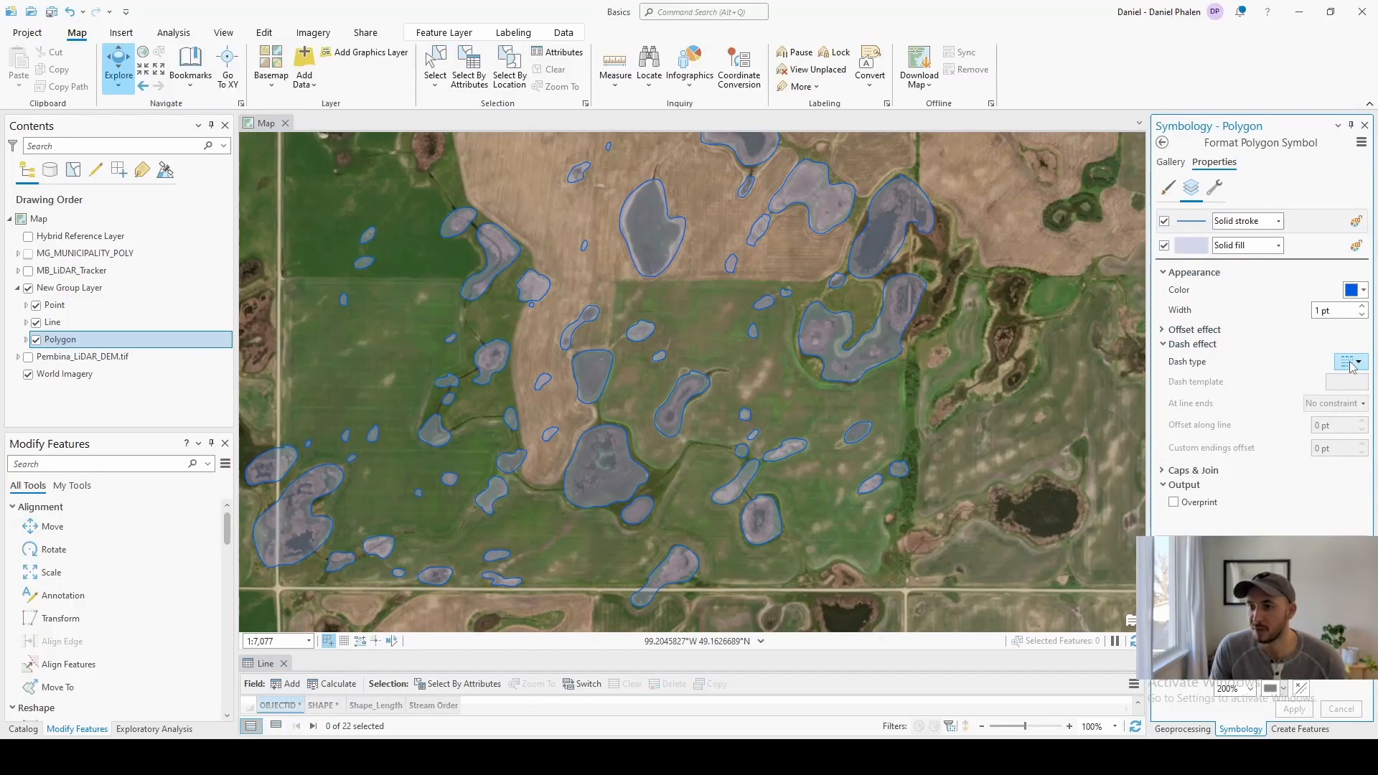
left_click(1359, 362)
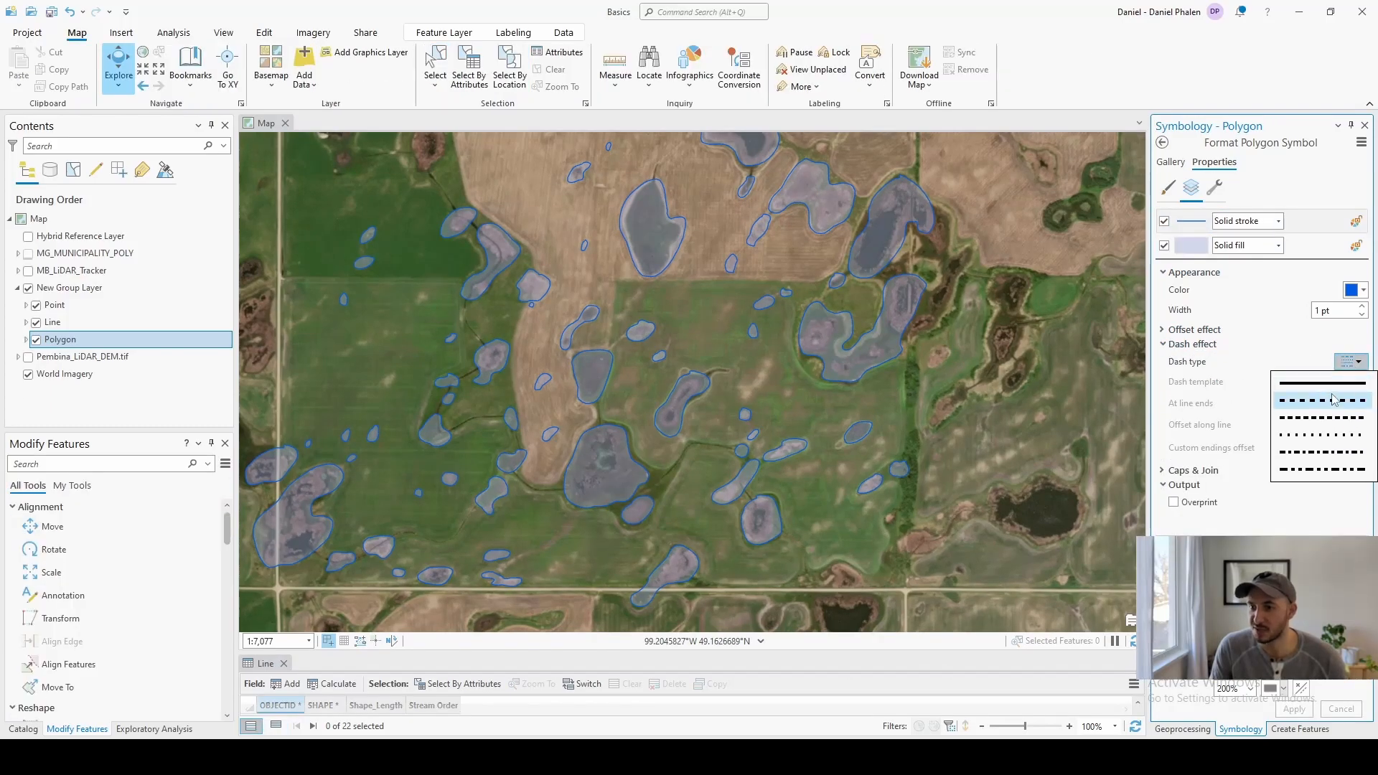
left_click(1330, 402)
left_click(1351, 362)
left_click(1324, 436)
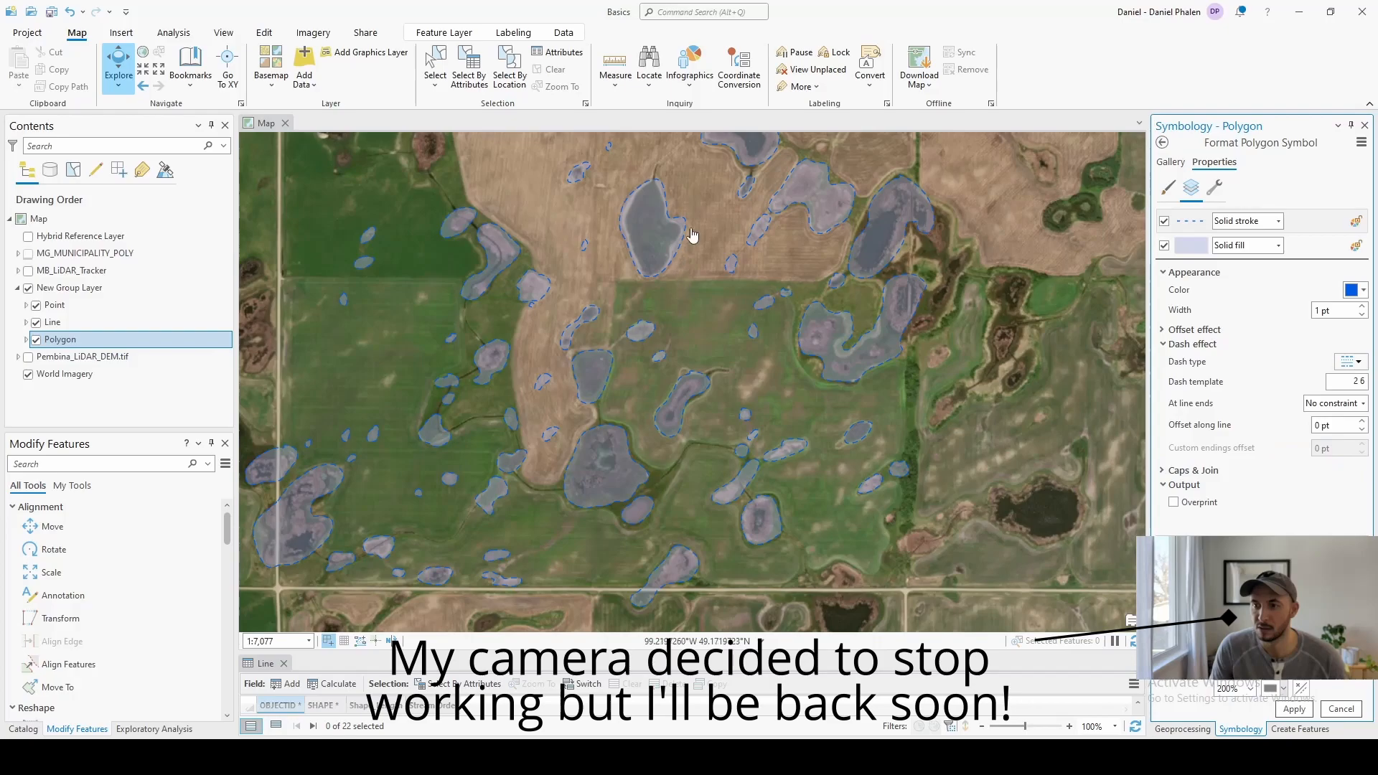
left_click(1352, 362)
left_click(1335, 447)
left_click(1336, 384)
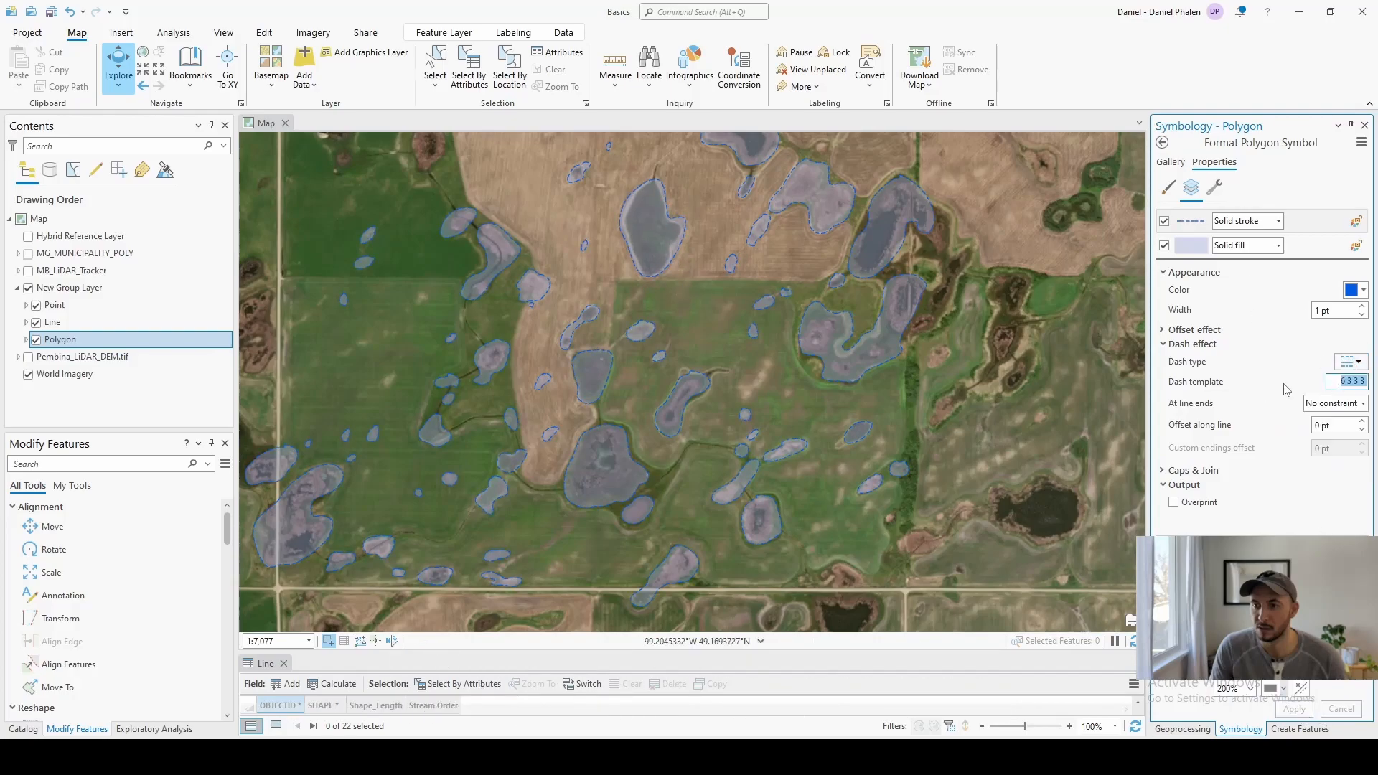
left_click(1336, 394)
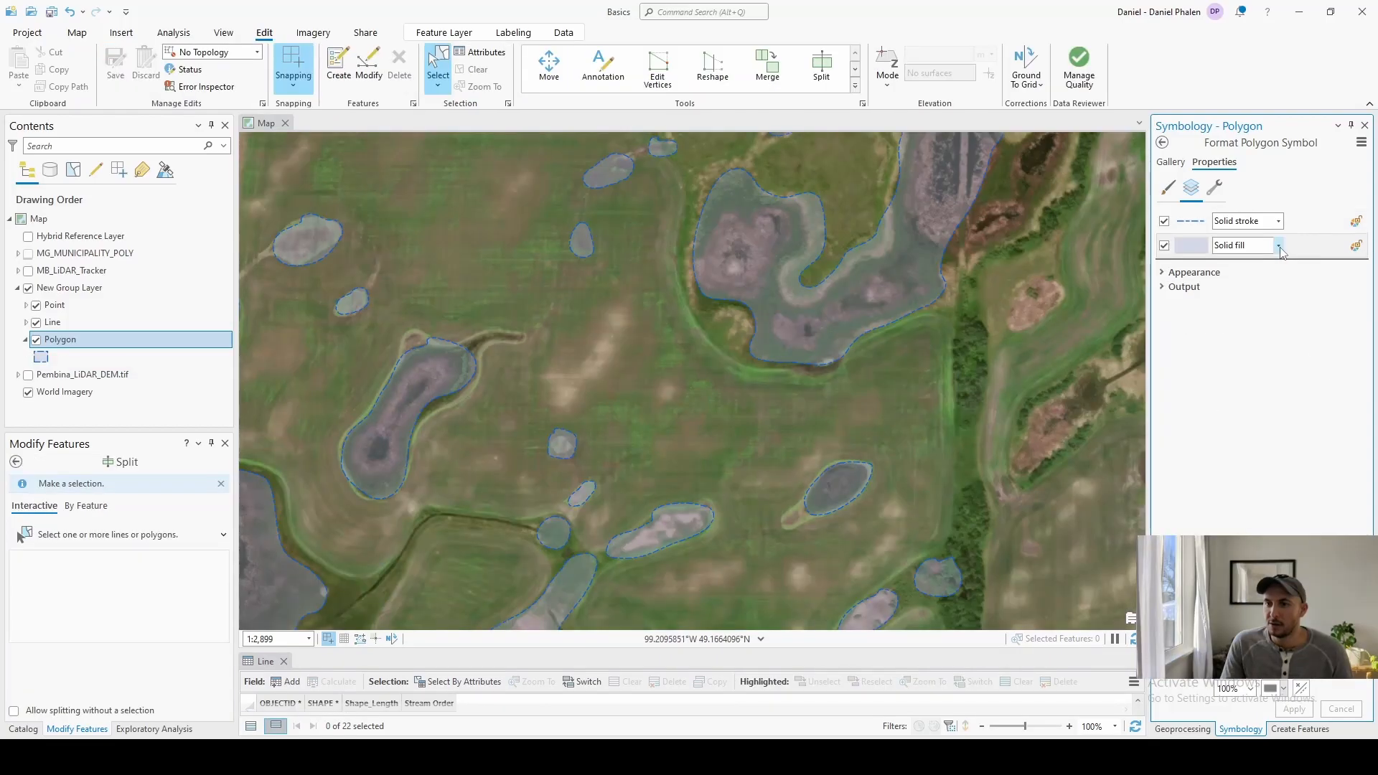
- Change the polygon fill to a hatched fill with blue hatch lines and a separation of 10 pt
left_click(1266, 246)
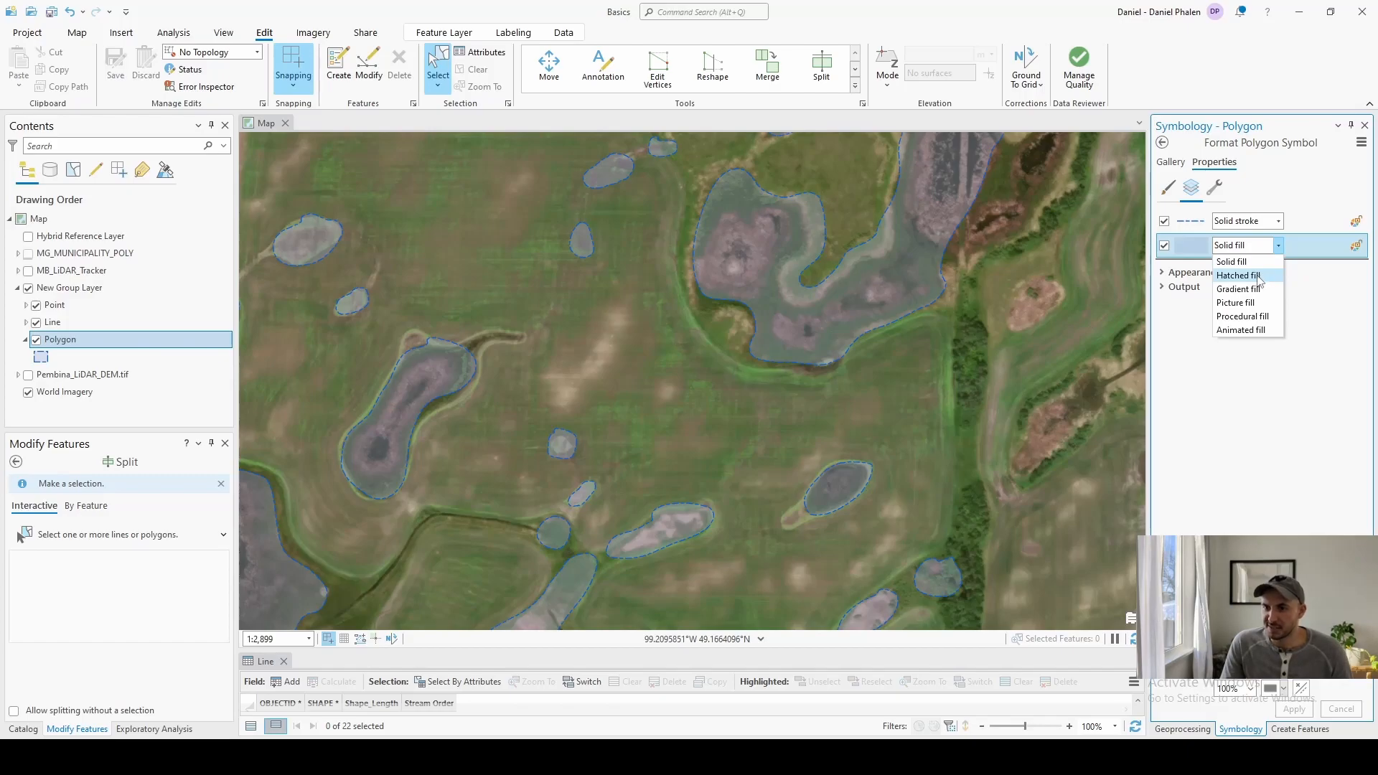
left_click(1258, 275)
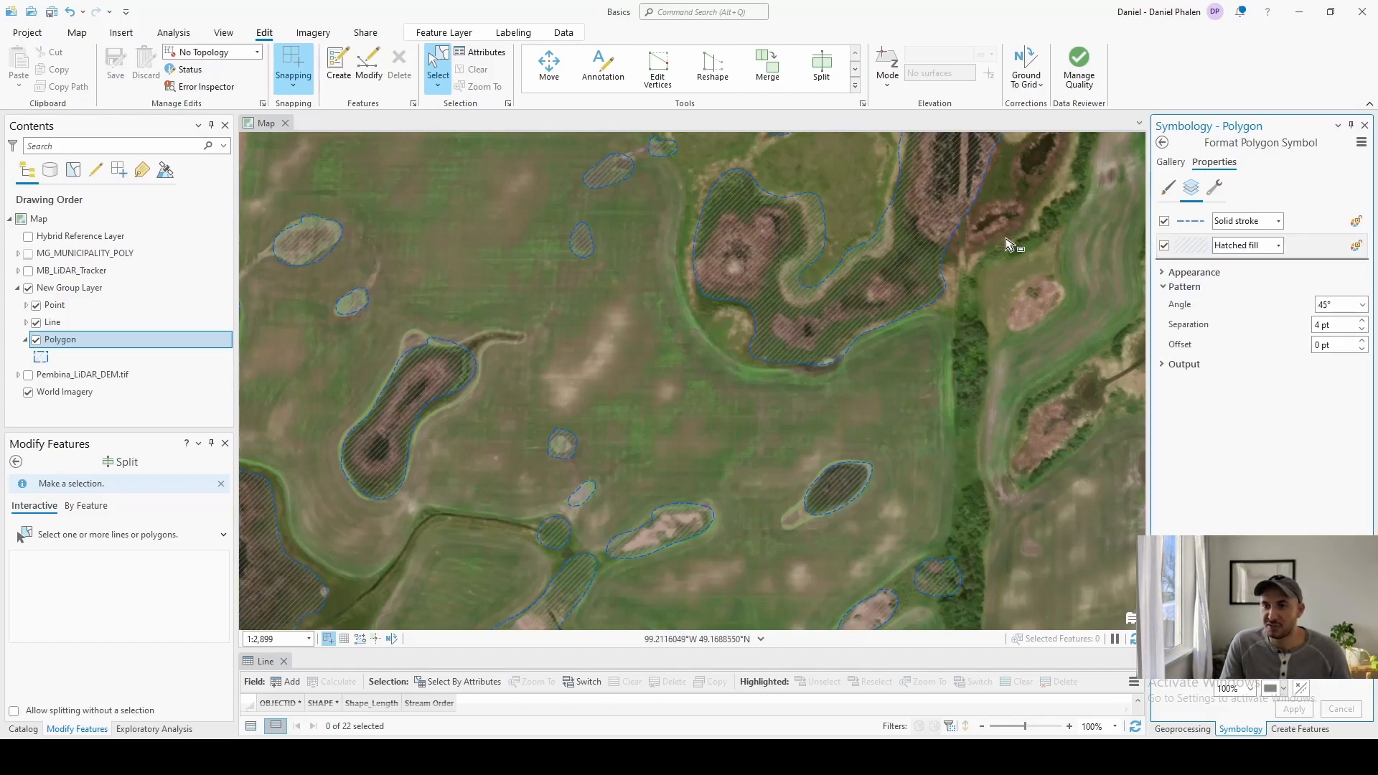
left_click(1163, 272)
left_click(1356, 307)
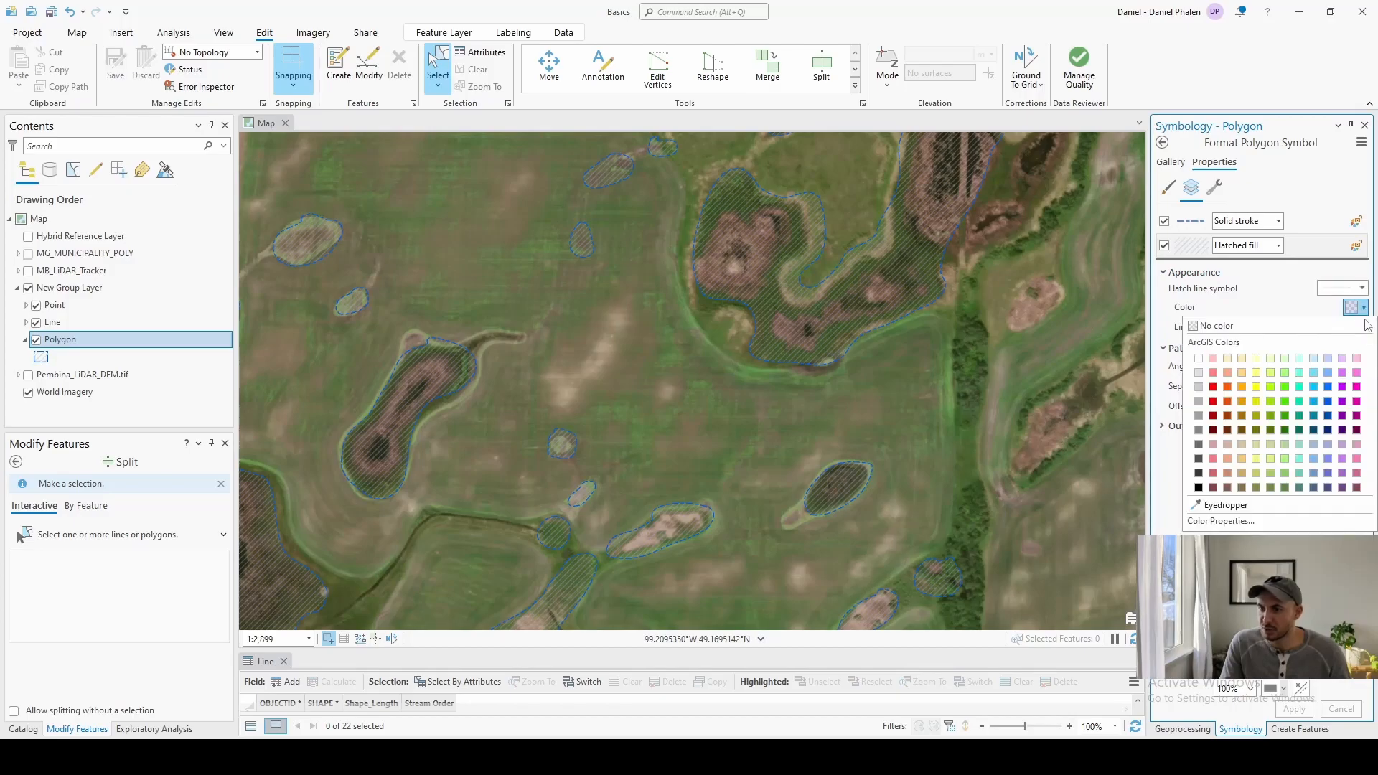
left_click(1313, 387)
left_click(1361, 383)
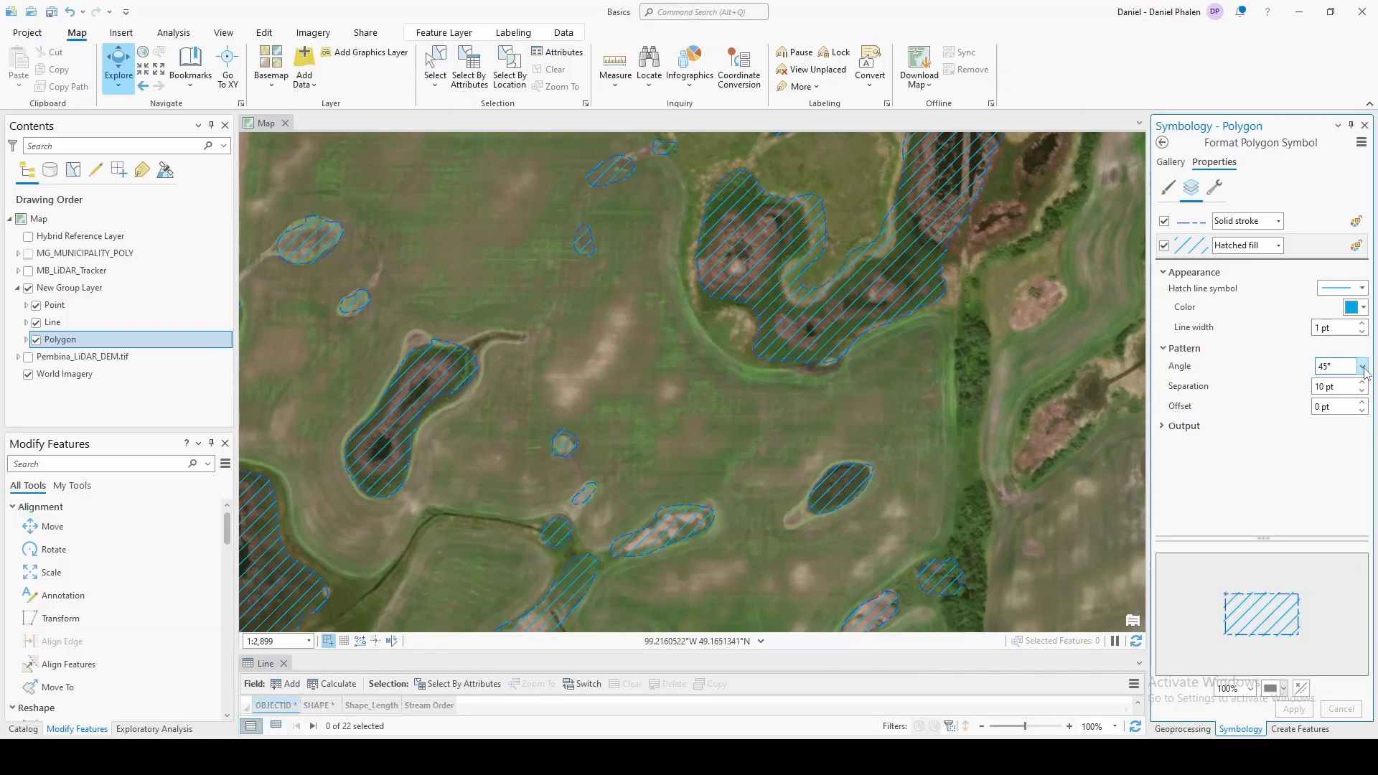
left_click(1361, 367)
left_click(1331, 420)
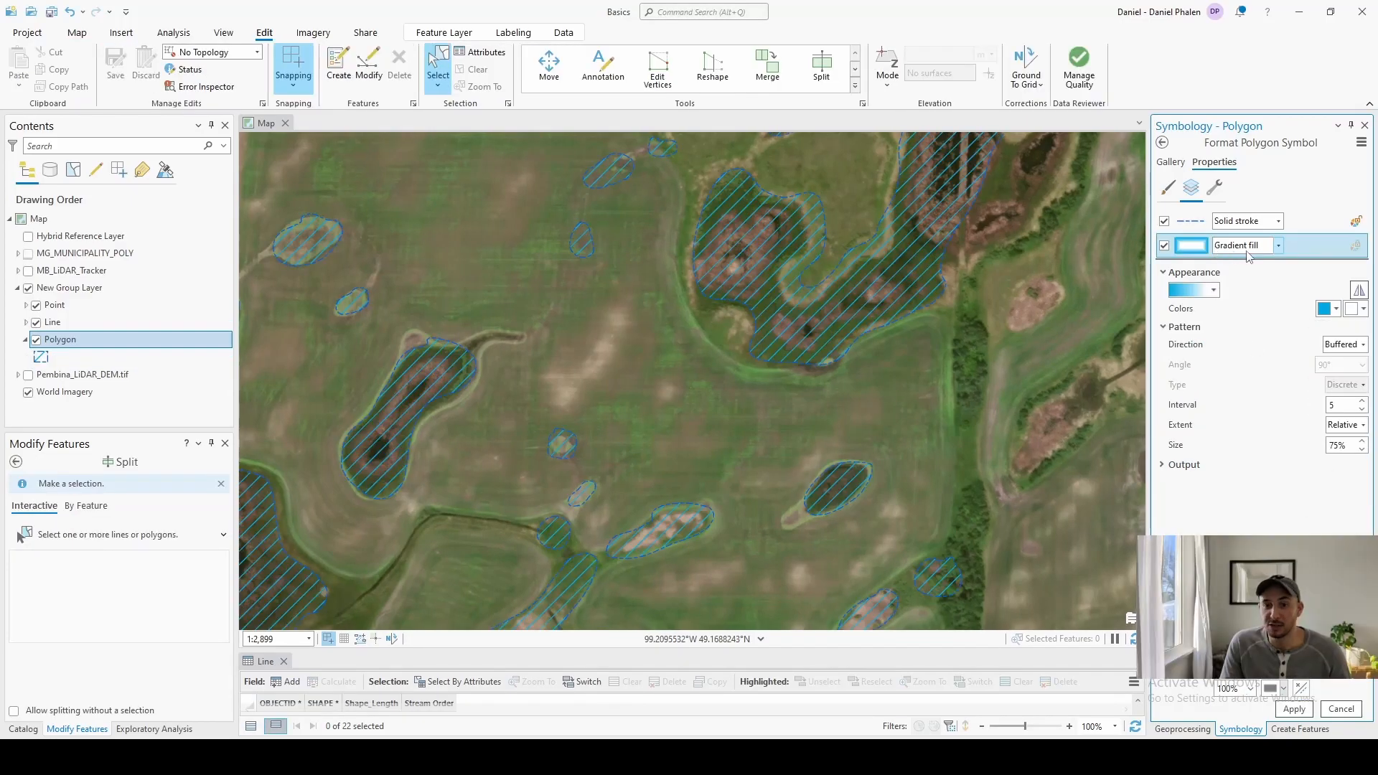
- Try a blue gradient fill on the polygons, and a picture fill that uses an image file
left_click(1293, 709)
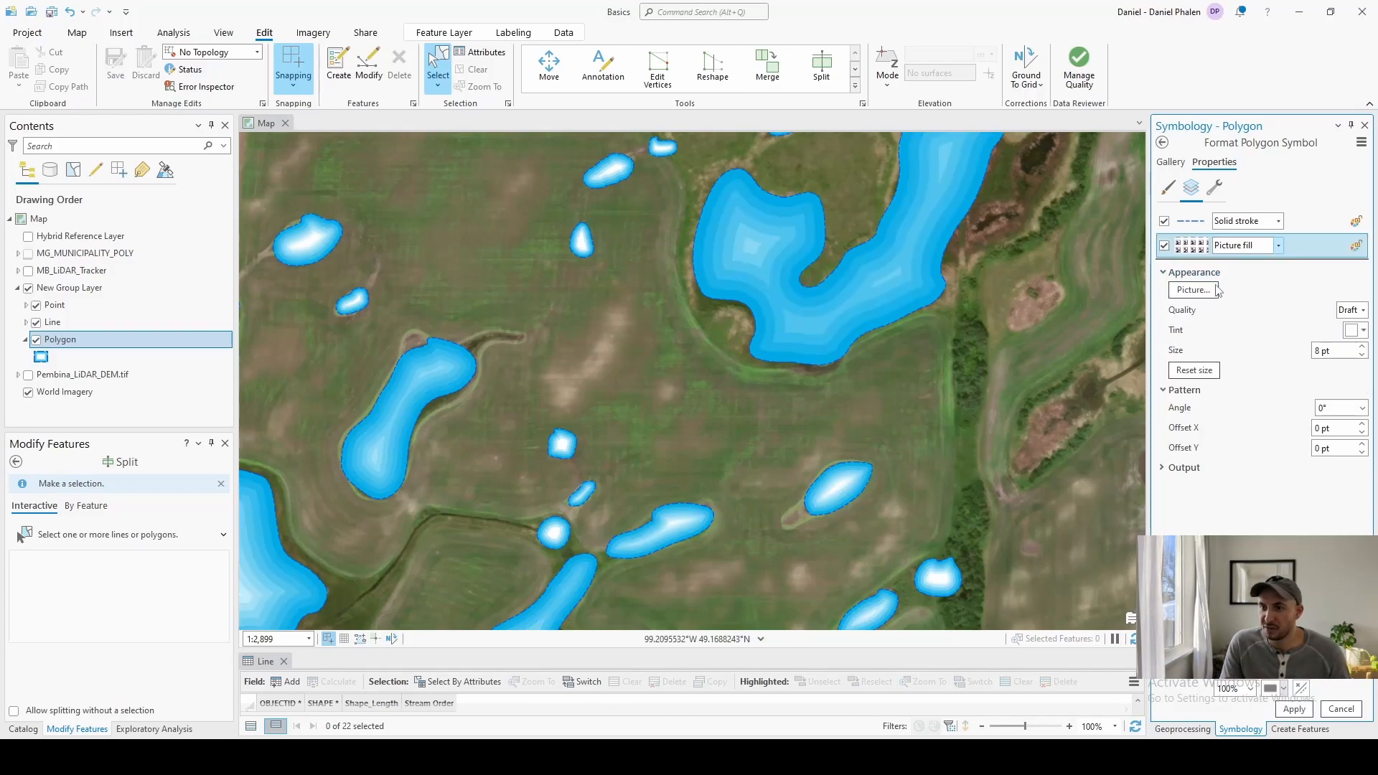
left_click(1215, 290)
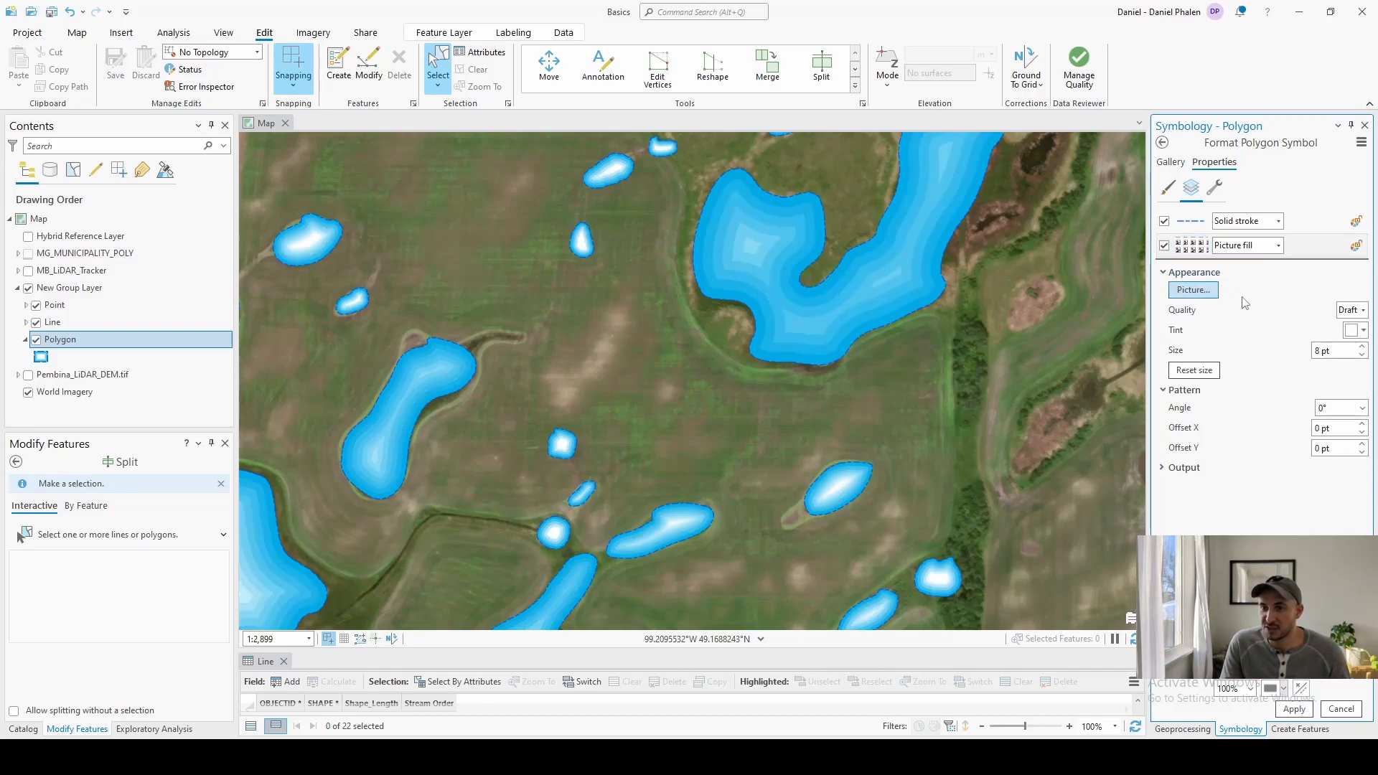
left_click(546, 373)
left_click(536, 356)
scroll(546, 423, "down", 2)
left_click(540, 450)
double_click(692, 308)
left_click(1294, 708)
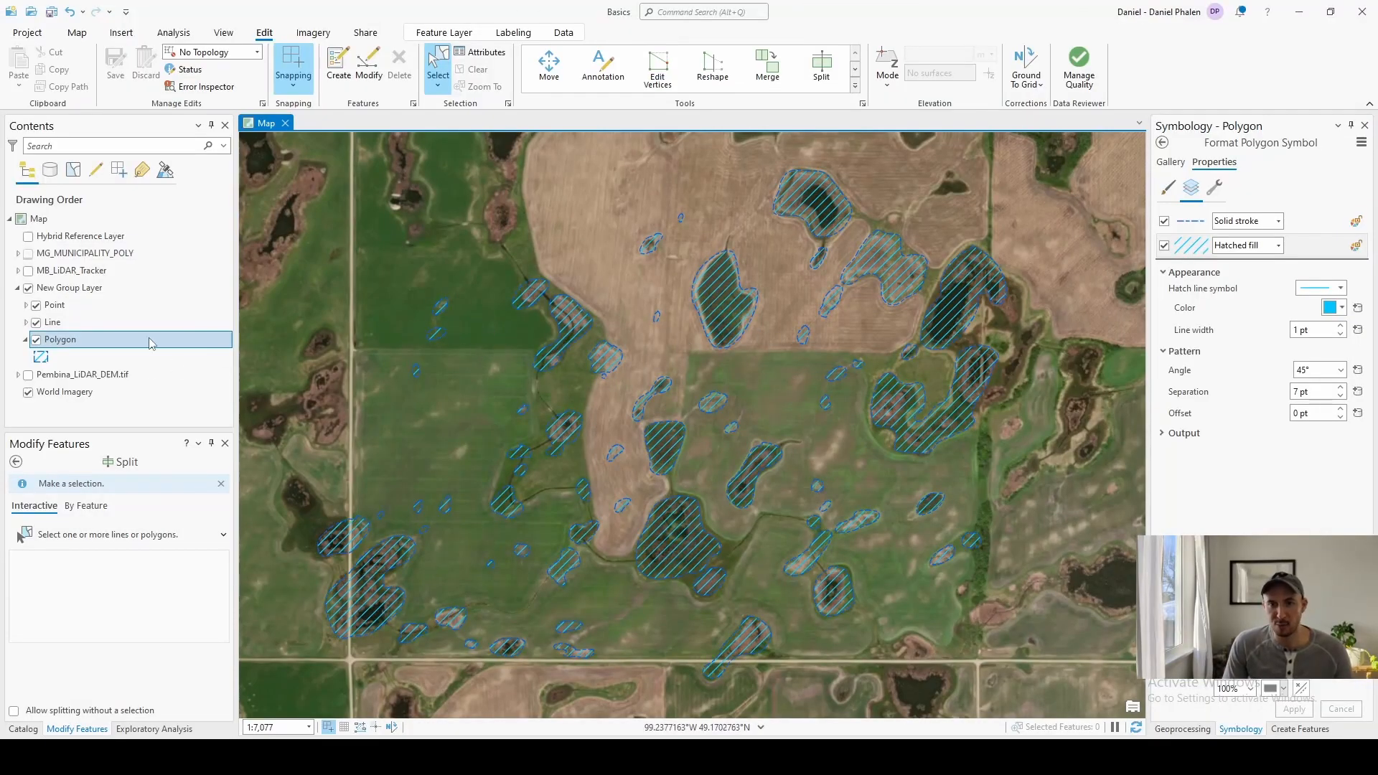
- Open the Polygon layer's attribute table and examine its fields, including Class
left_click(66, 340)
key("ctrl+t")
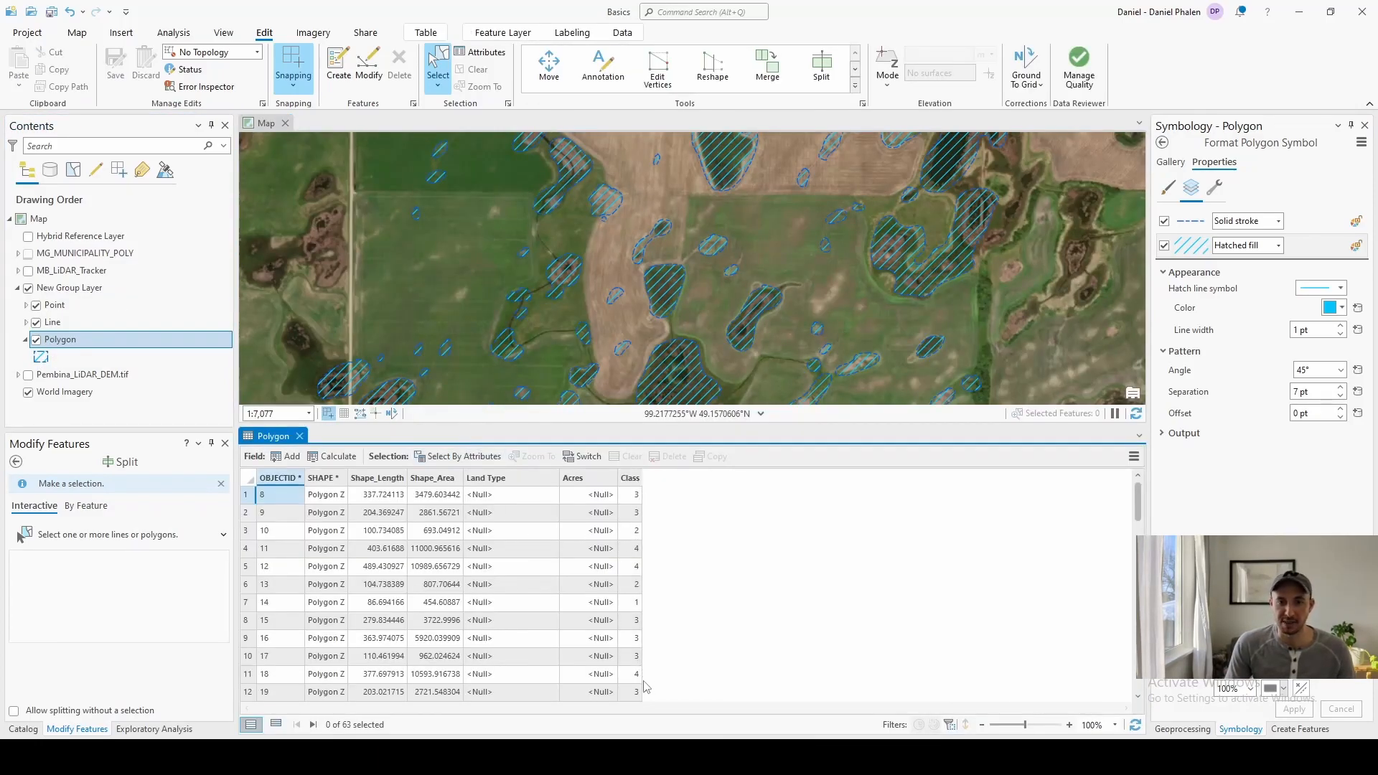
left_click_drag(665, 426, 665, 653)
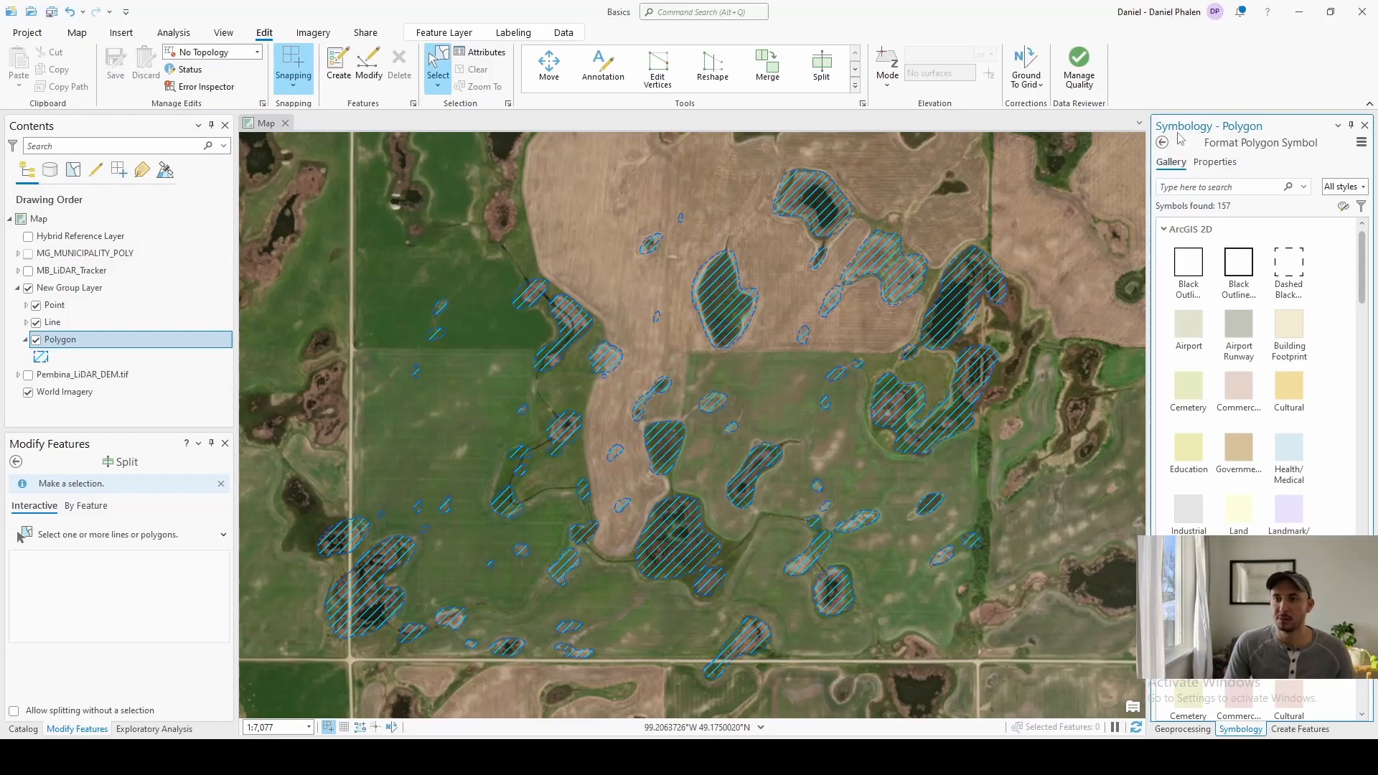
- Symbolize the Polygon layer with Unique Values based on the Class field
left_click(1163, 143)
left_click(1309, 199)
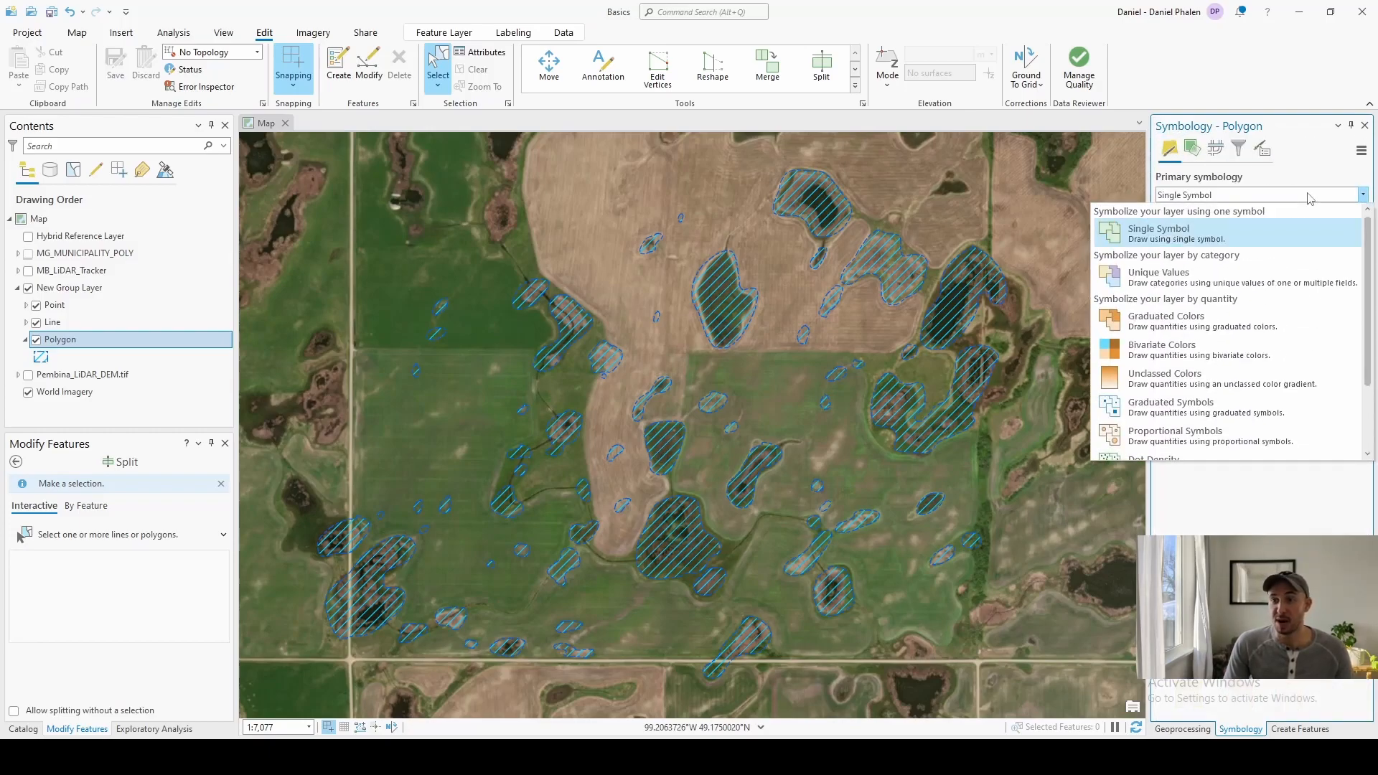
left_click(1155, 282)
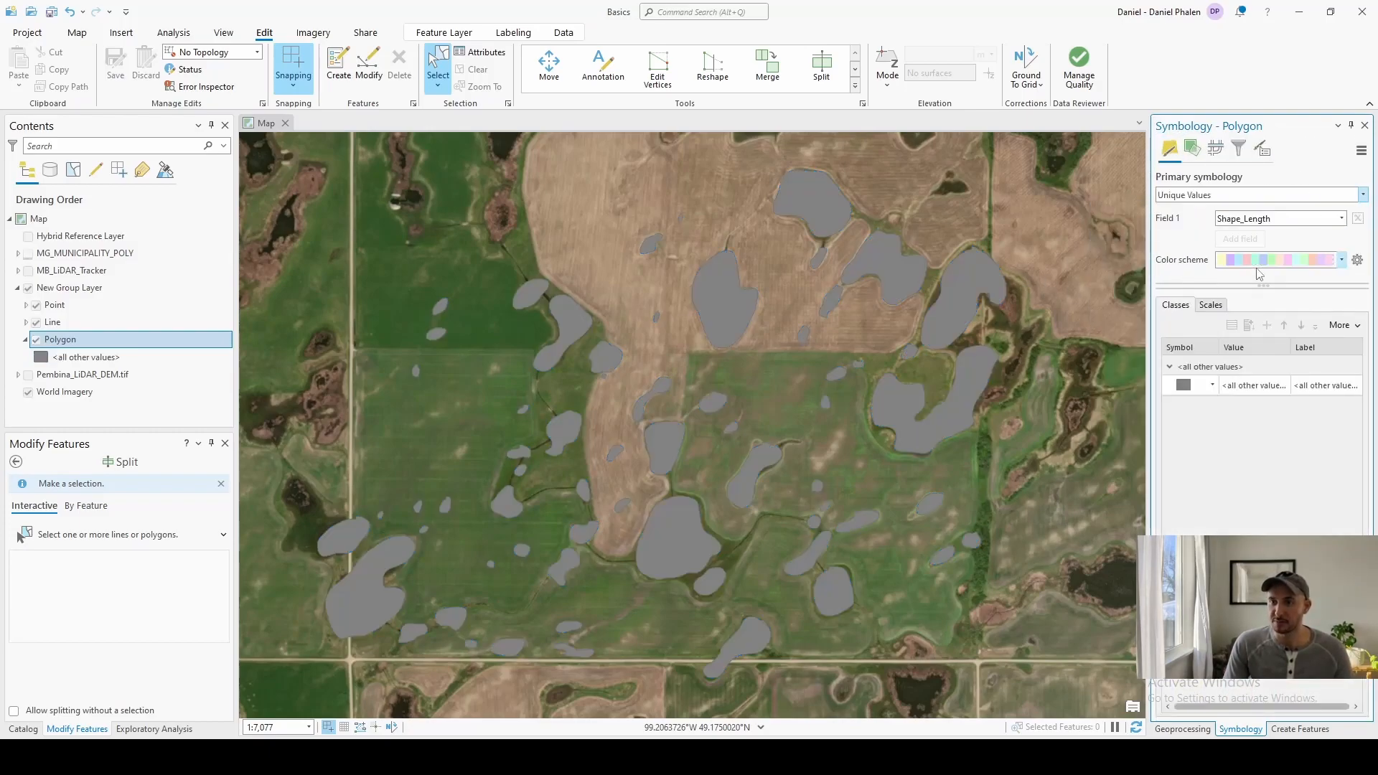
left_click(1339, 218)
left_click(1251, 286)
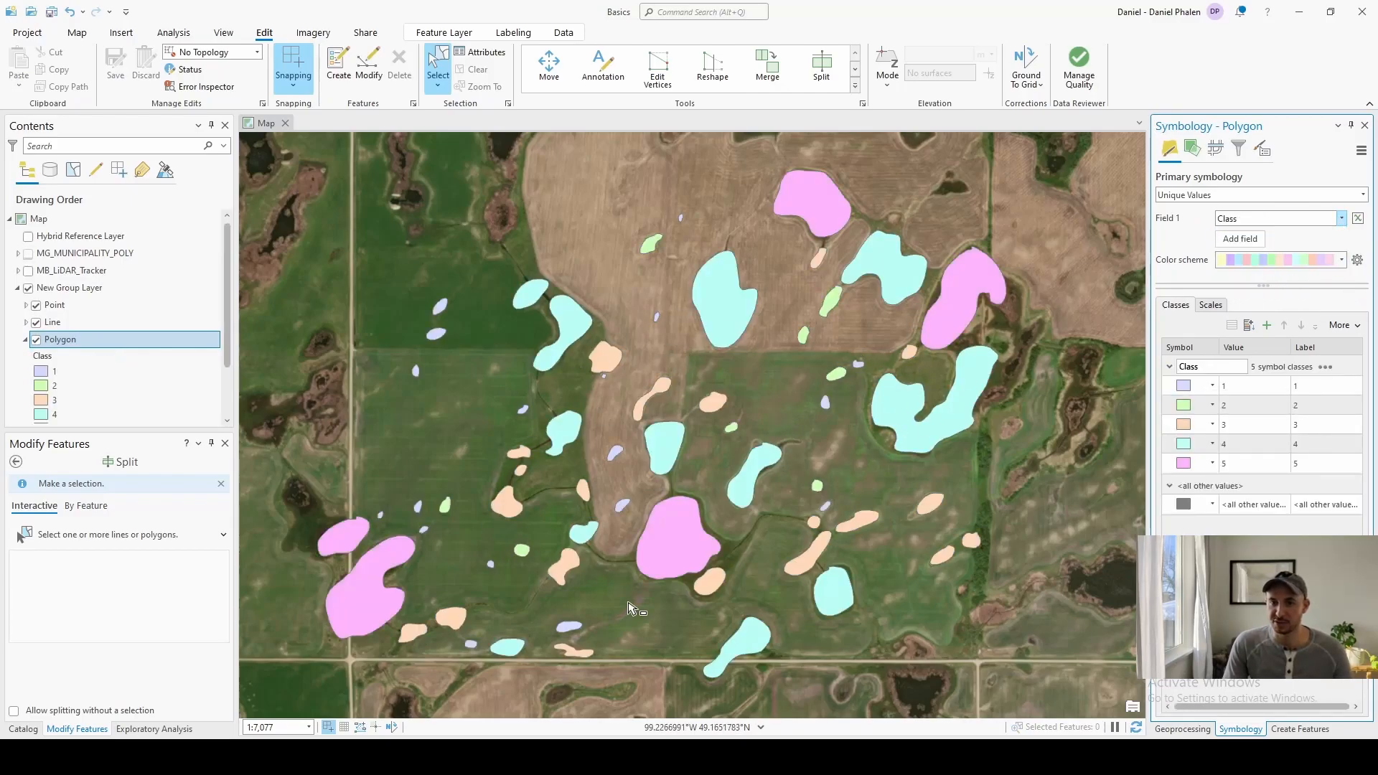
- Format all five class symbols together with a dark blue fill and a 1 pt outline width
left_click(1253, 388)
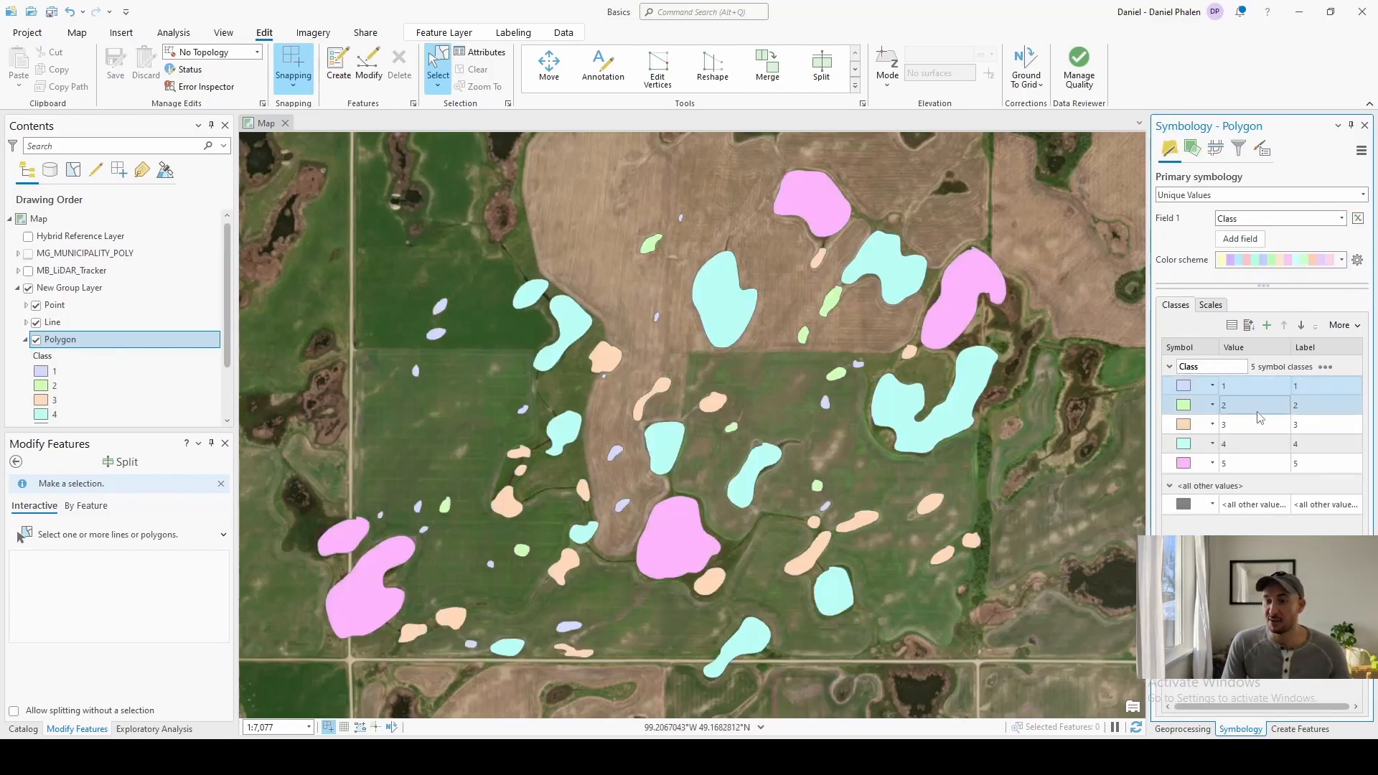
left_click(1239, 465, "shift")
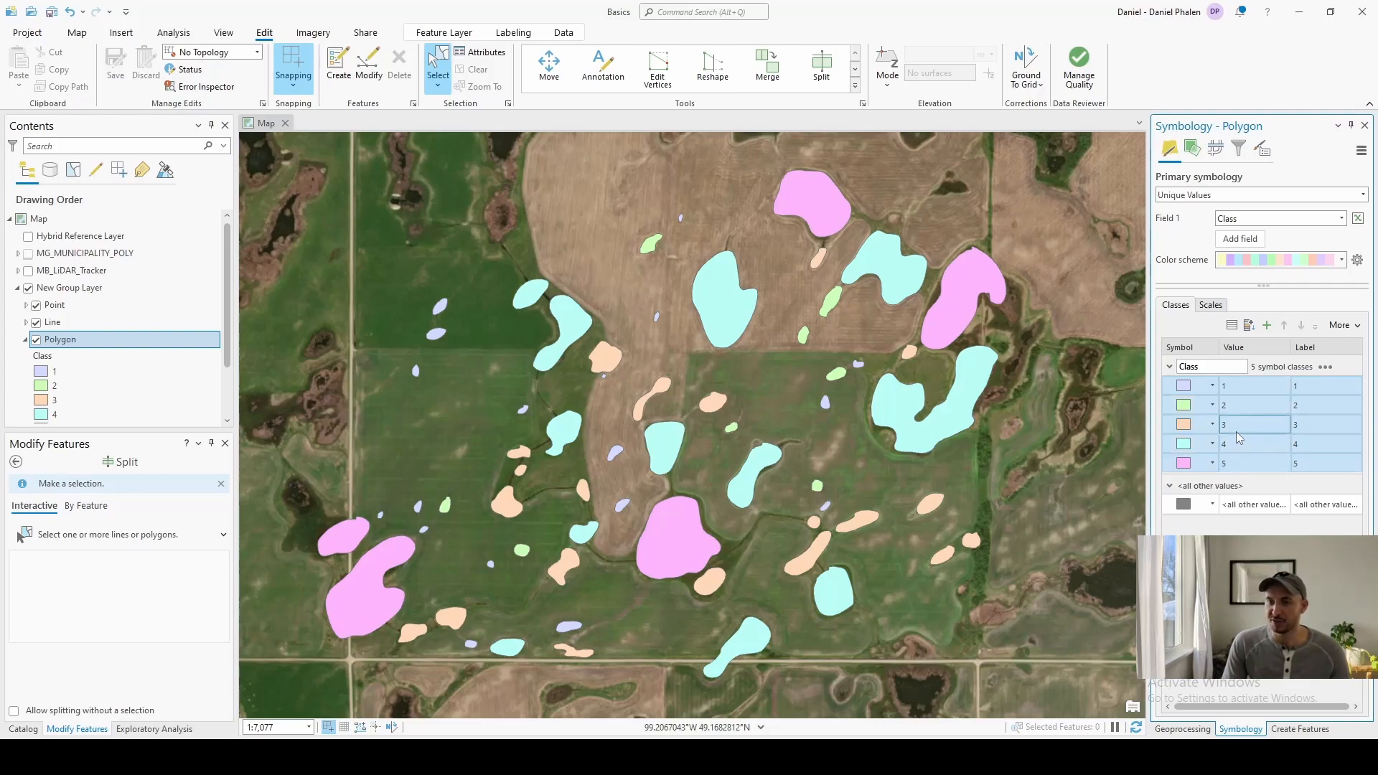
right_click(1236, 434)
left_click(1261, 441)
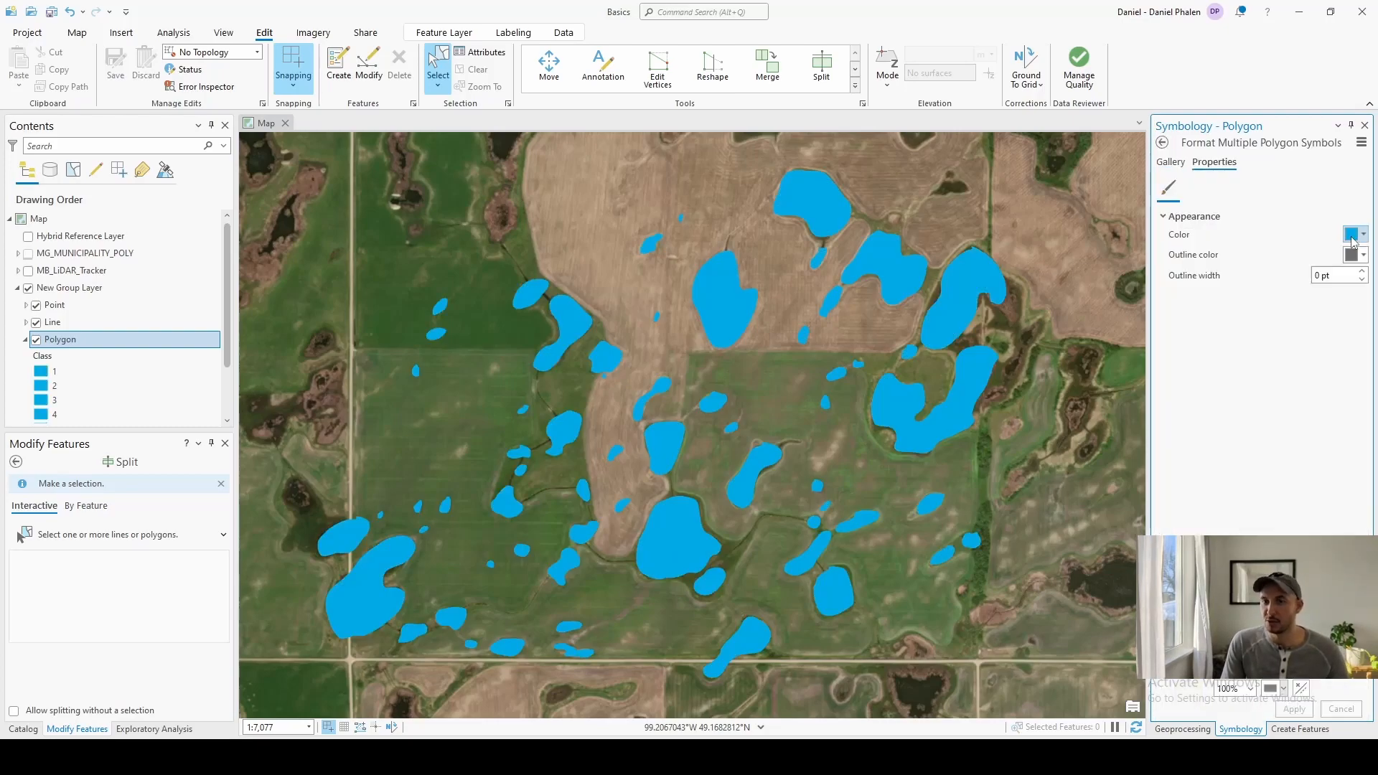
left_click(1352, 237)
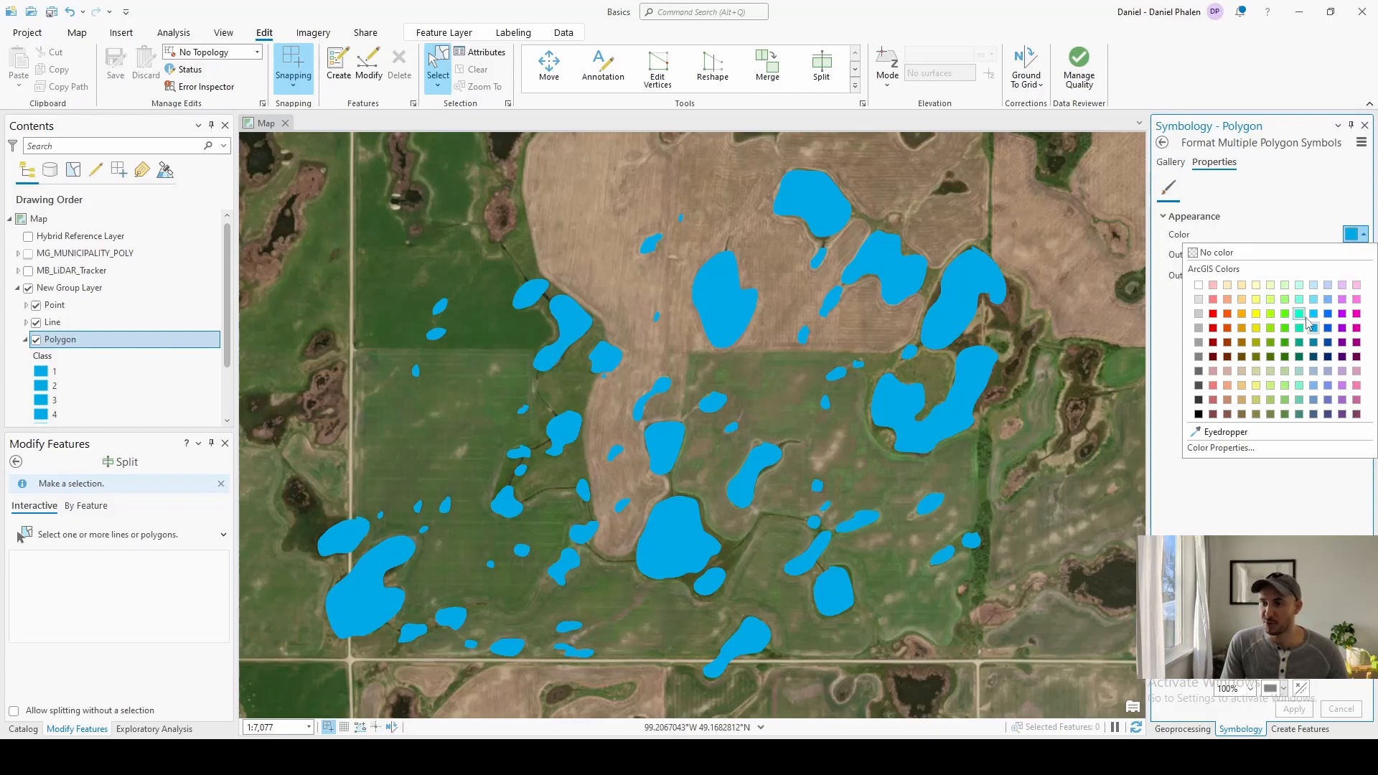
left_click(1313, 345)
left_click(1362, 272)
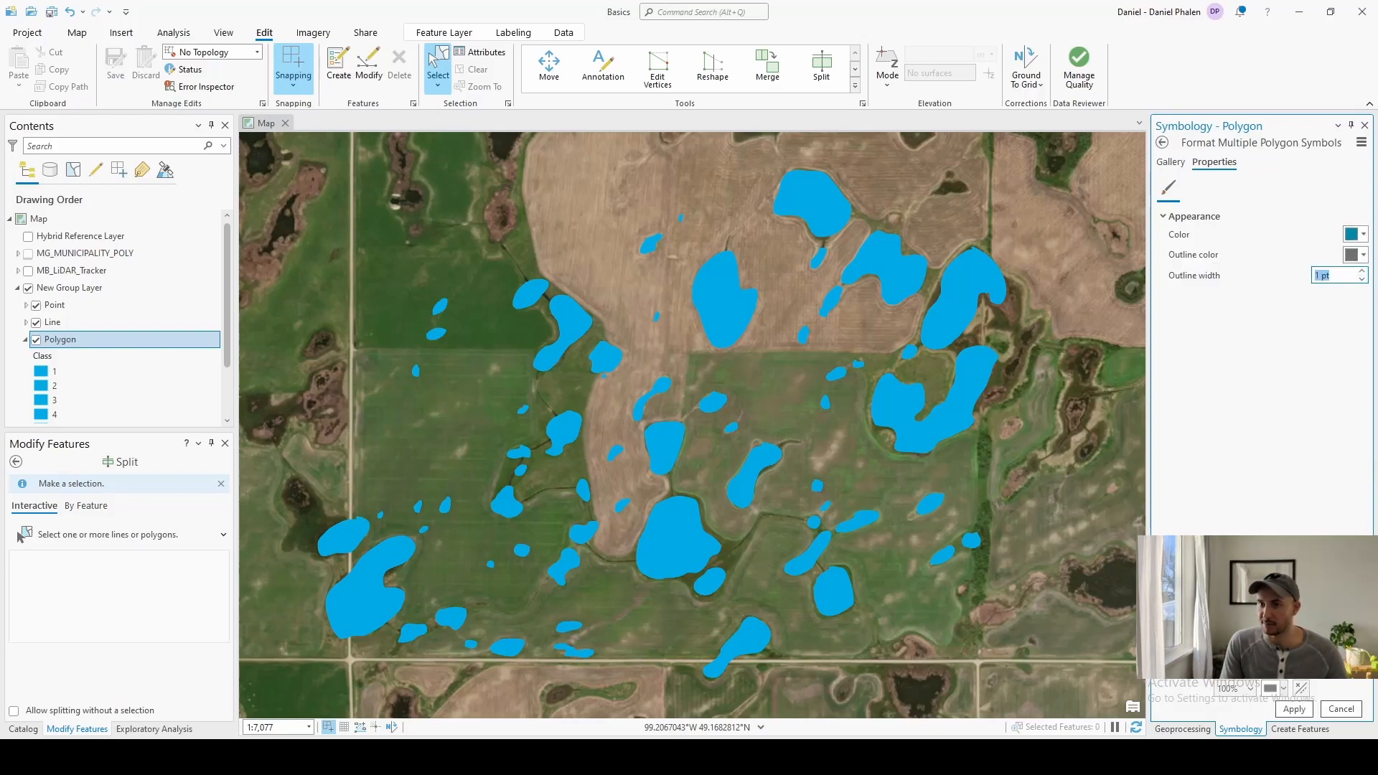
left_click(1294, 709)
left_click(1162, 142)
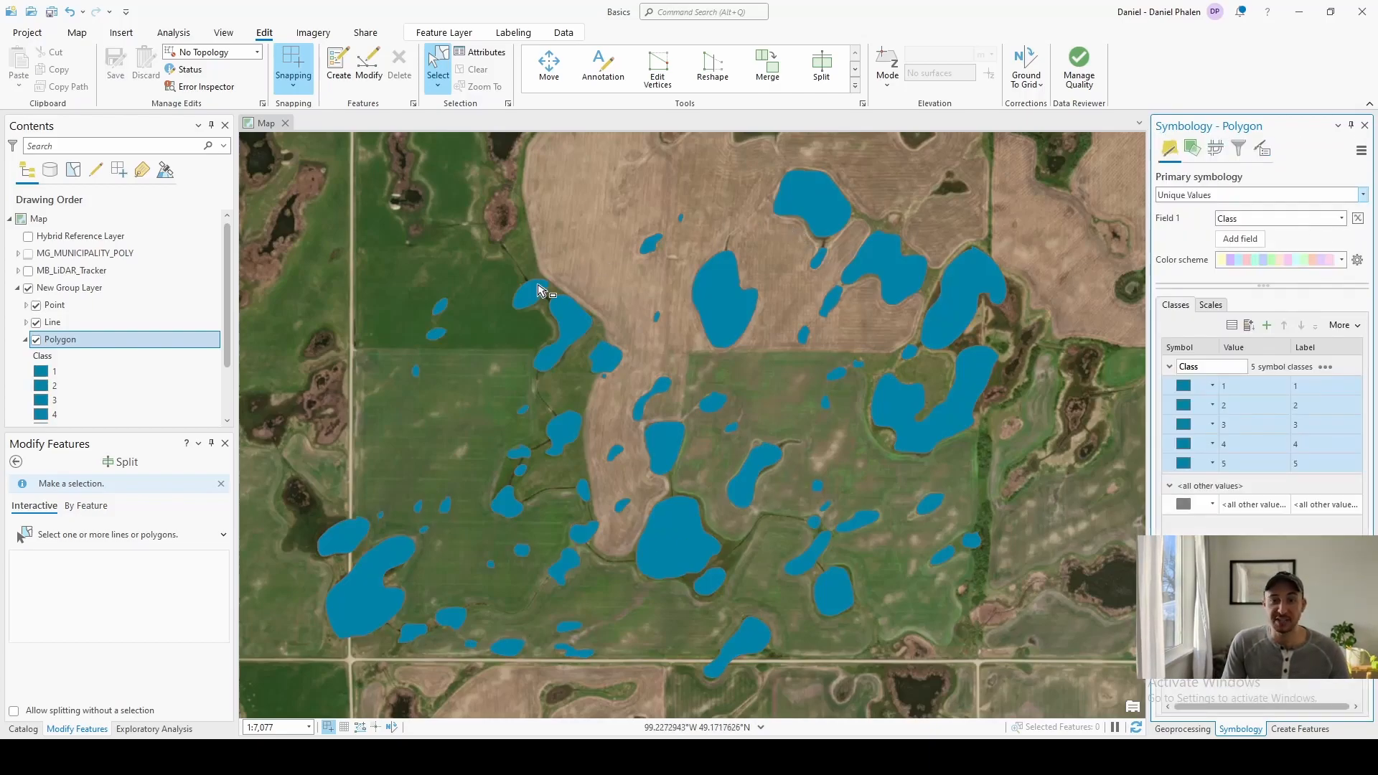
- Remove the <all other values> entry from the Polygon layer's symbol classes
left_click(1255, 505)
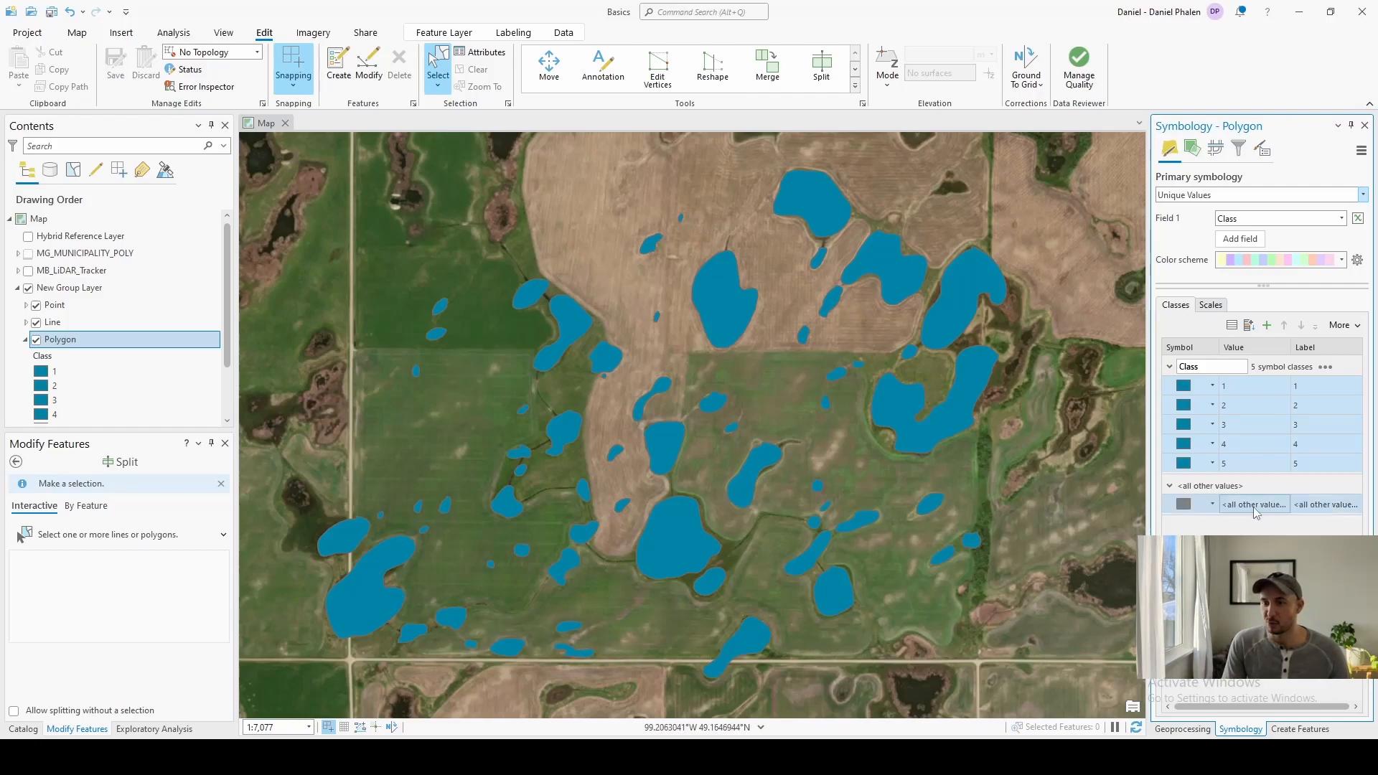
right_click(1256, 503)
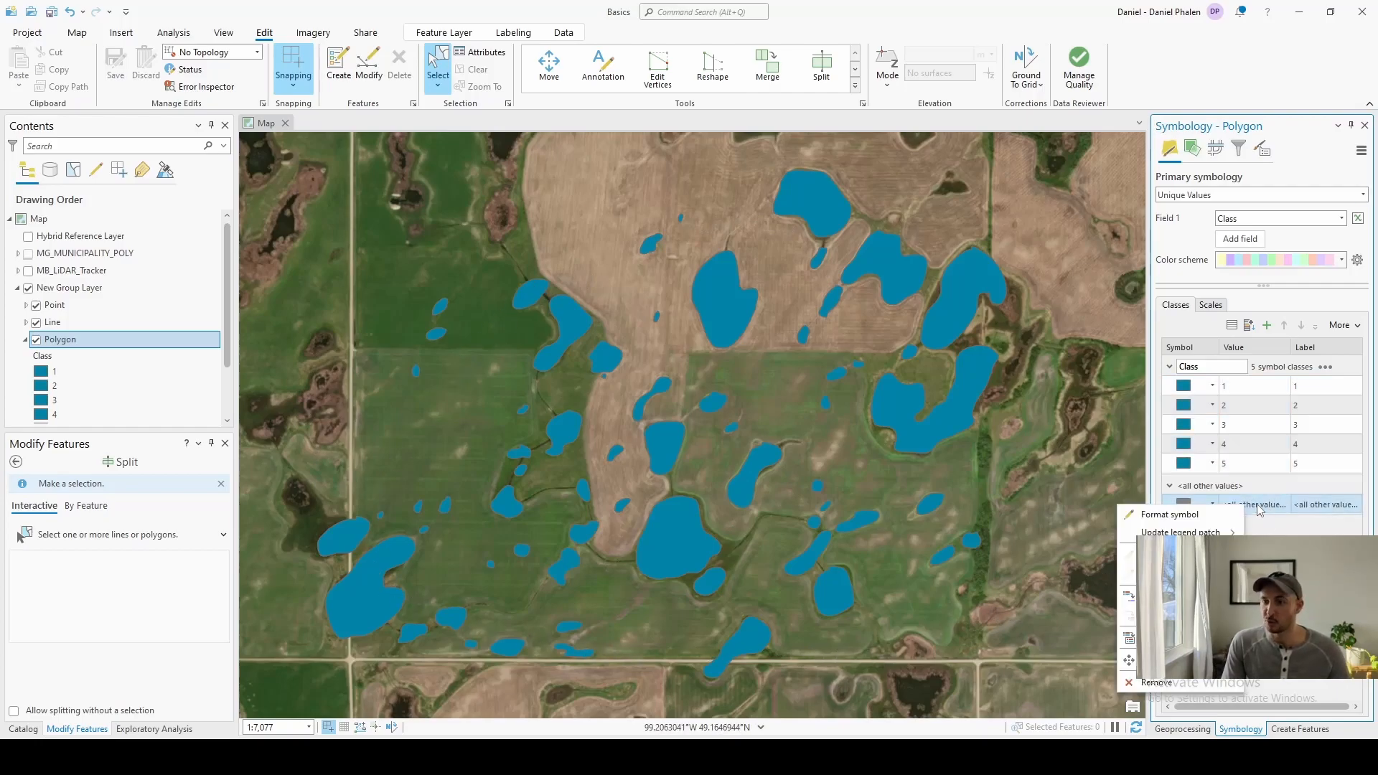
left_click(1156, 683)
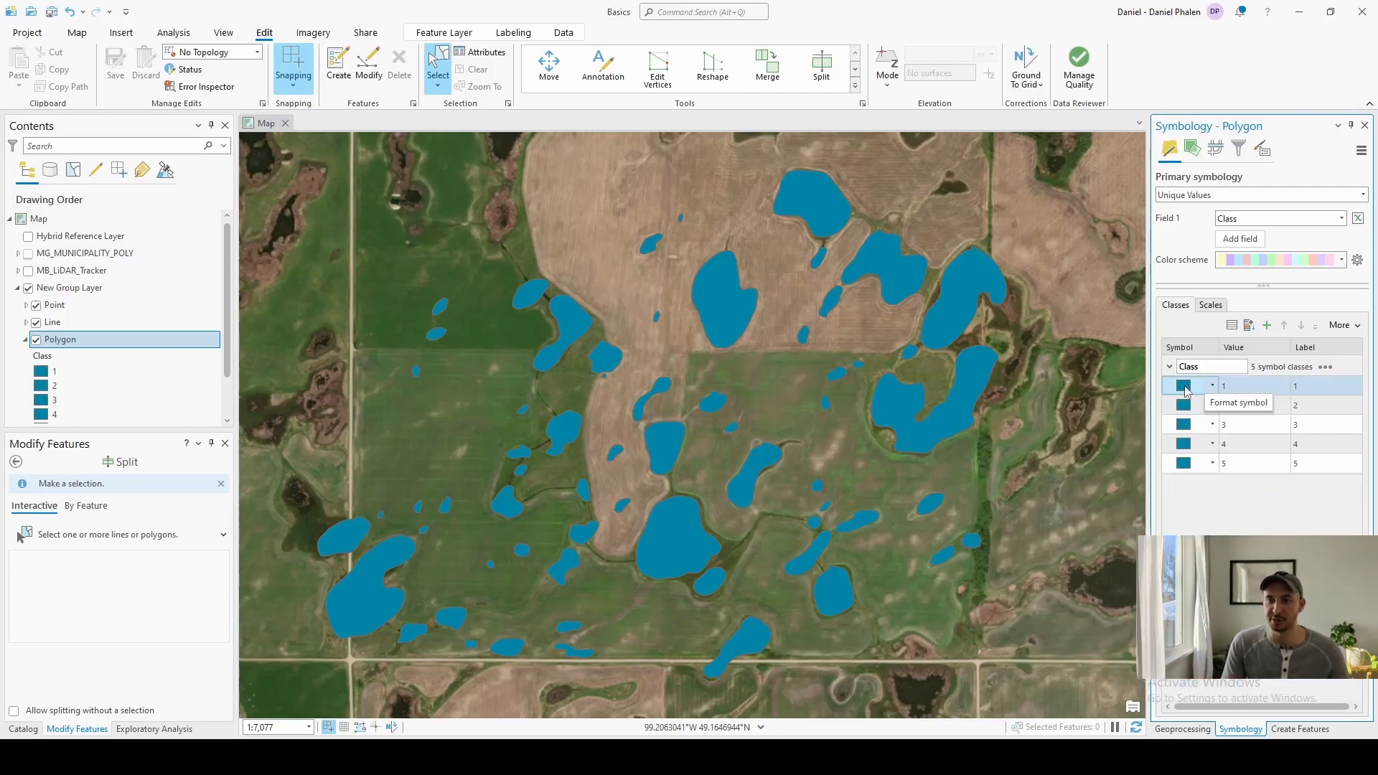
- Recolor the class 1 polygon symbol to a very light blue
left_click(1183, 386)
left_click(1361, 290)
left_click(1313, 356)
left_click(1293, 709)
left_click(1162, 142)
- Recolor the class 3 polygon symbol to a bright medium blue
left_click(1184, 423)
left_click(1355, 290)
left_click(1313, 370)
left_click(1294, 709)
left_click(1162, 142)
- Add a fill layer to the class 4 polygon symbol, change it to Hatched fill, and apply it
left_click(1214, 187)
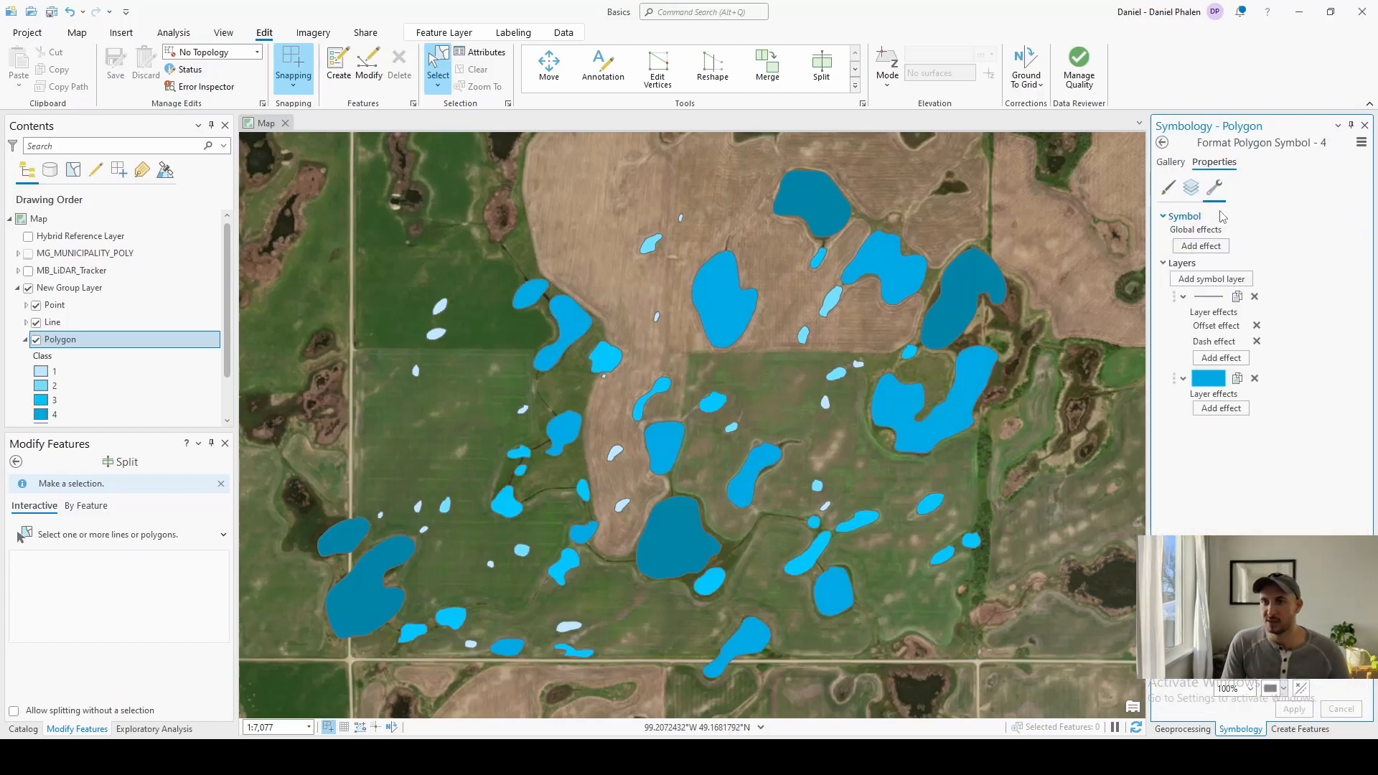
left_click(1223, 283)
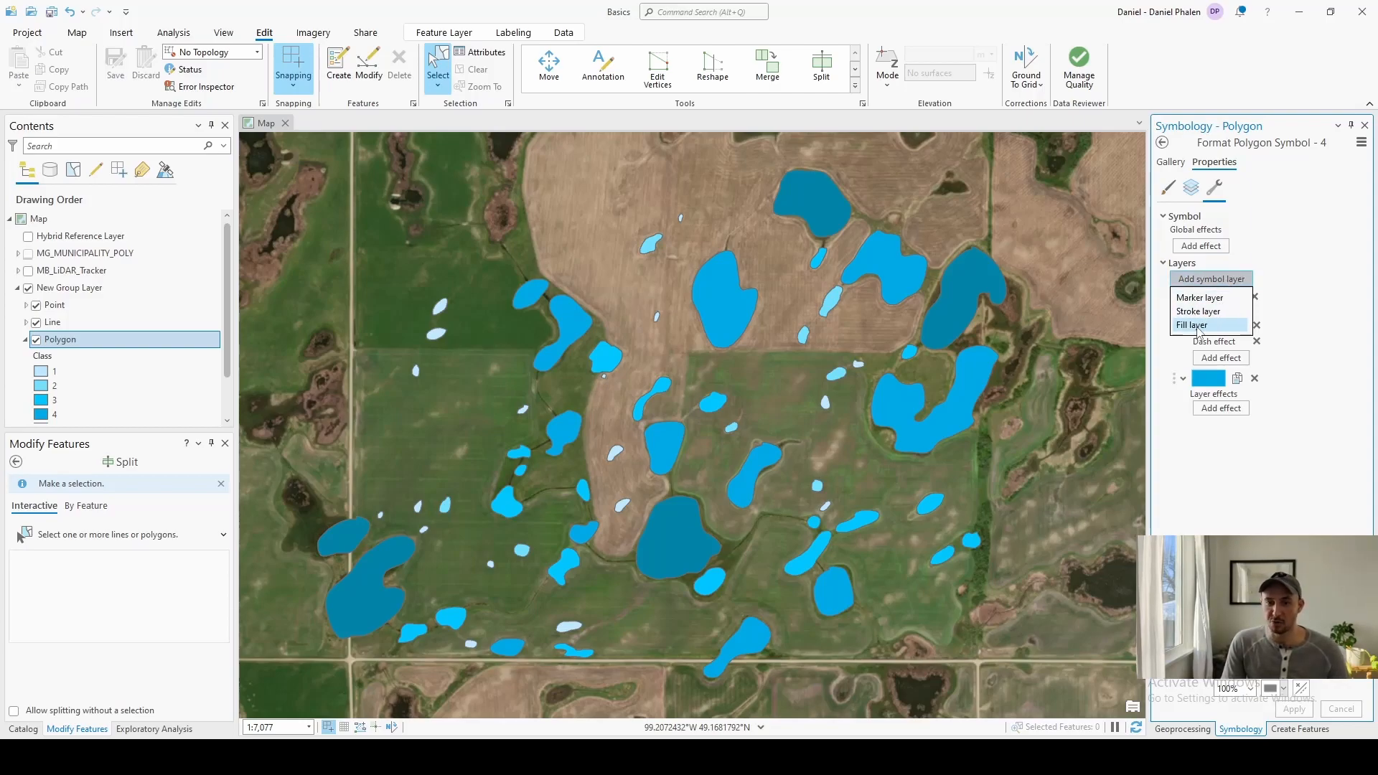
left_click(1196, 327)
left_click(1190, 188)
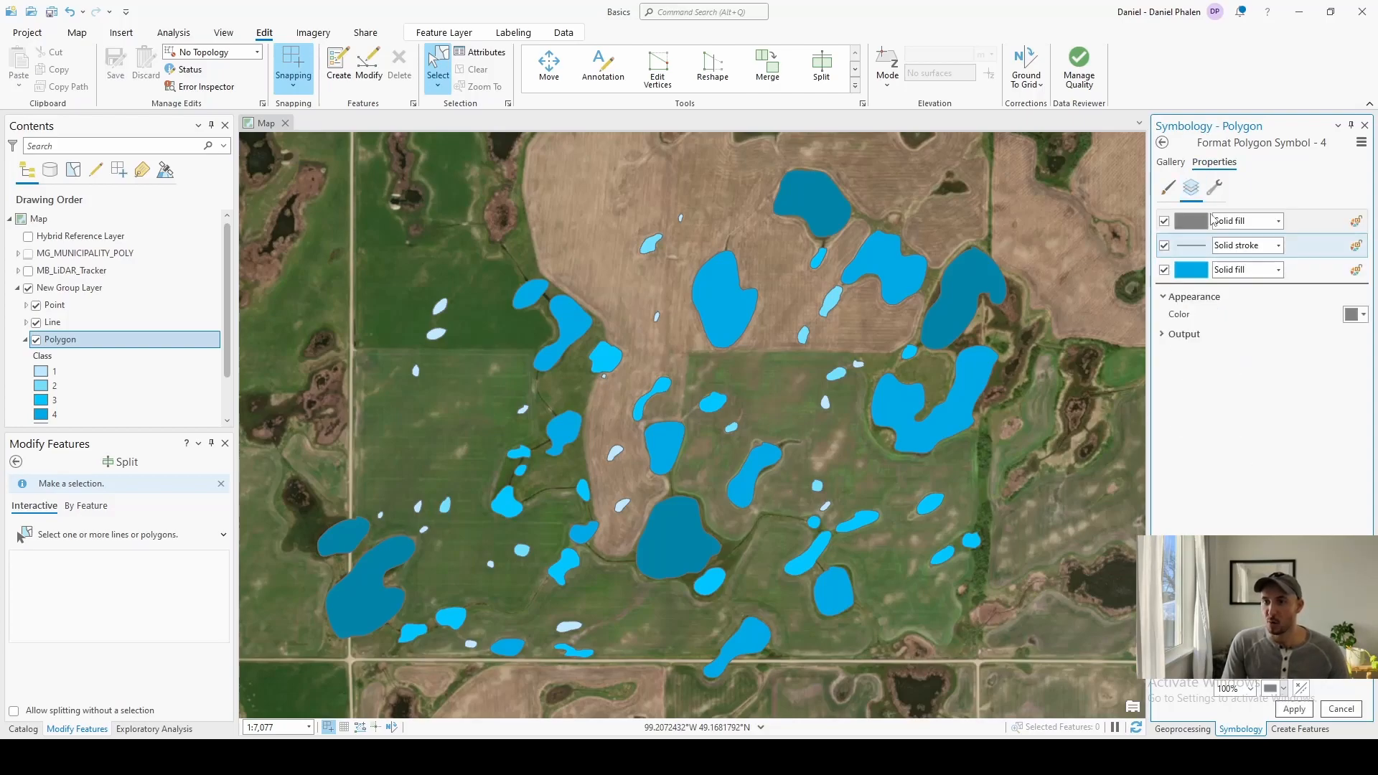
left_click(1278, 221)
left_click(1242, 268)
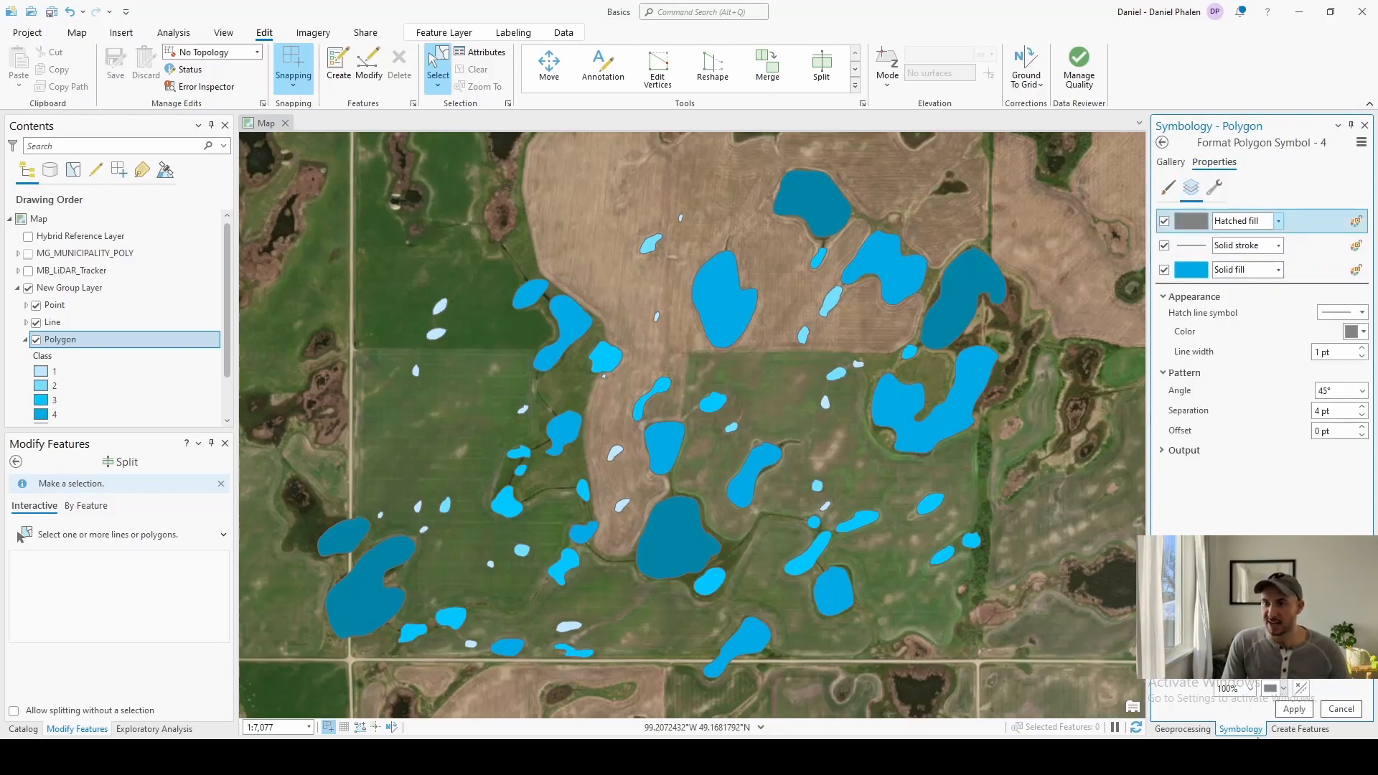
left_click(1293, 709)
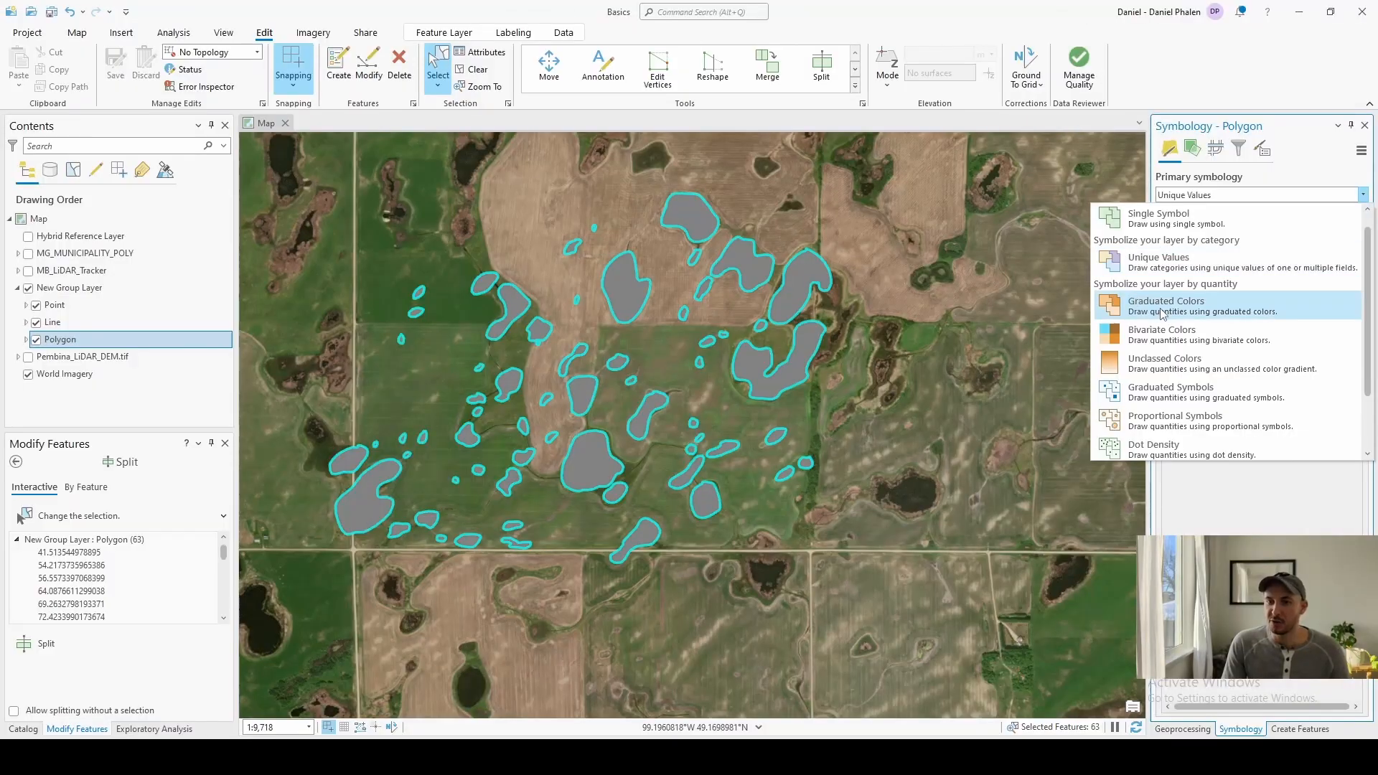
- Symbolize the Polygon layer with graduated colors based on the Shape_Area field
left_click(1162, 313)
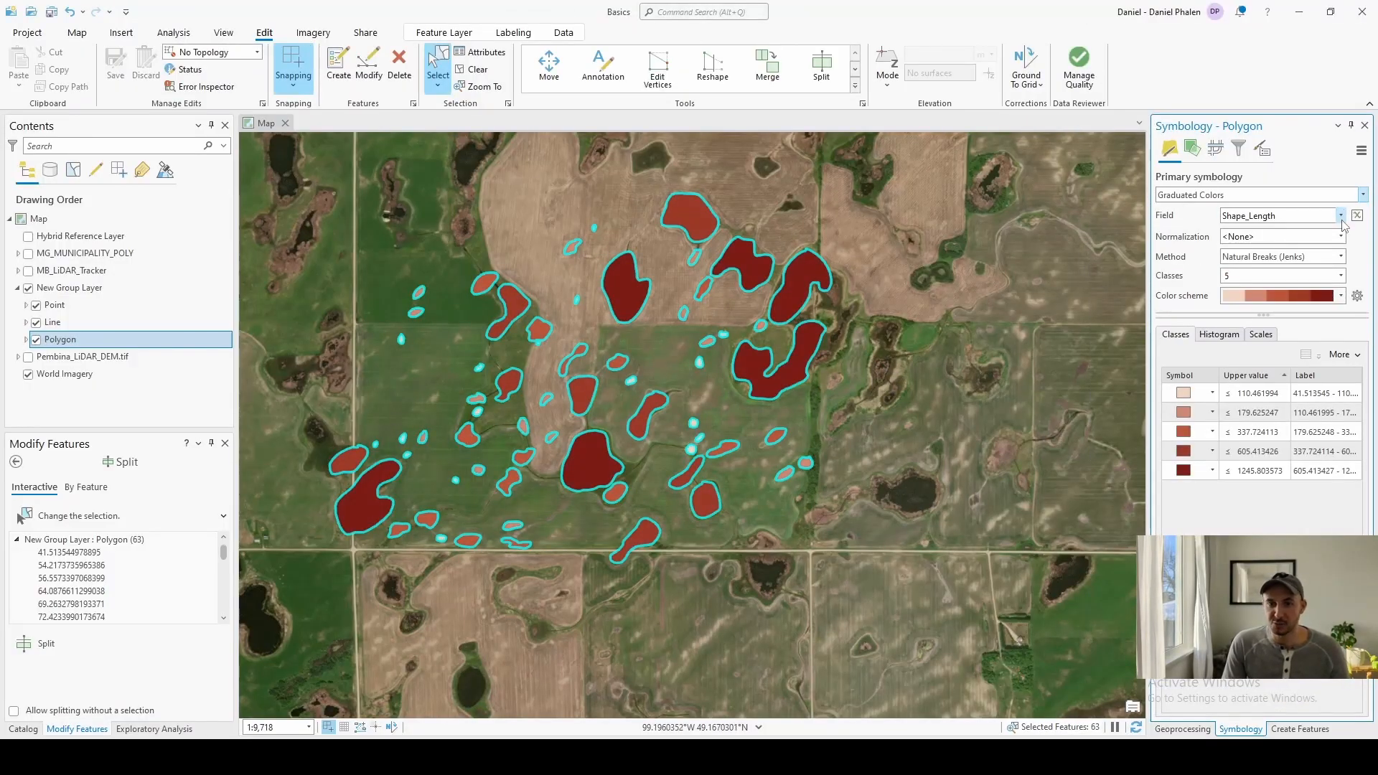
left_click(1341, 220)
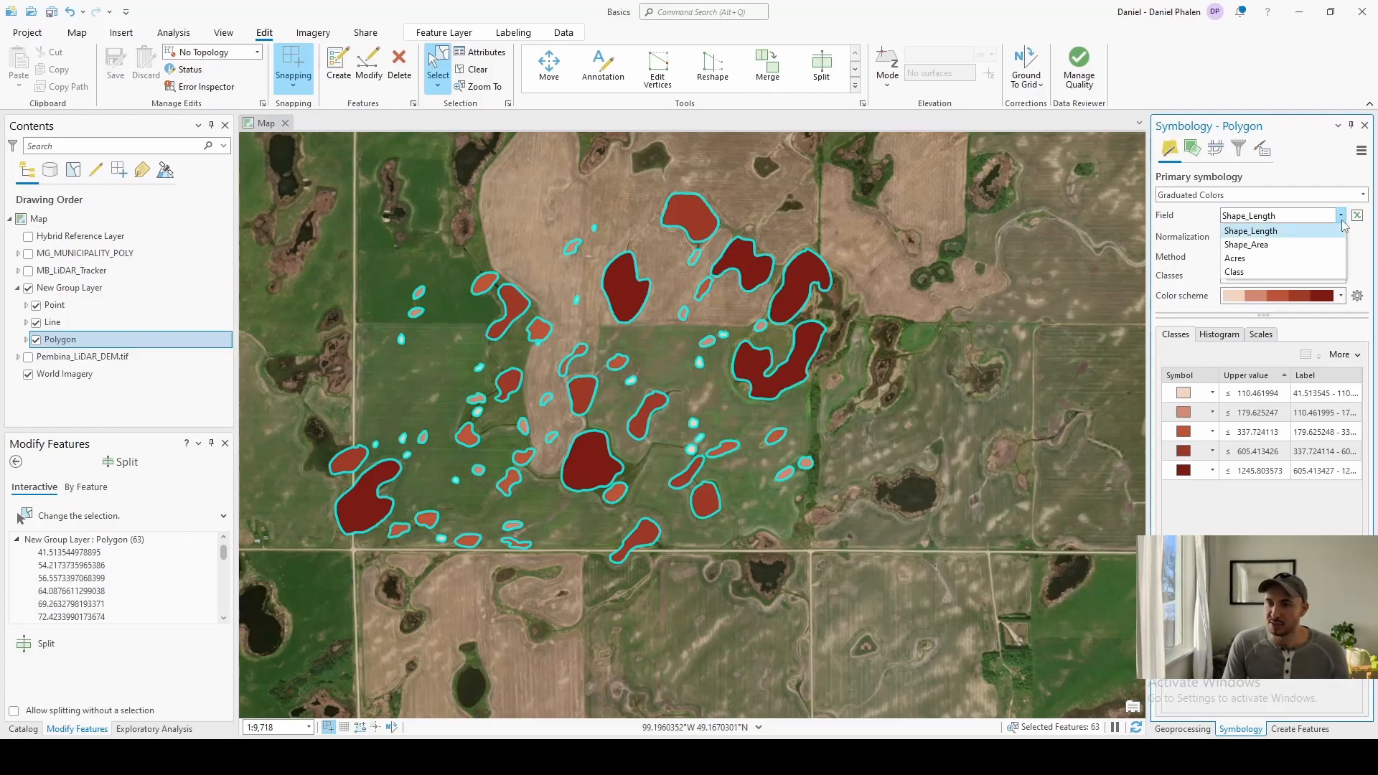
left_click(1248, 244)
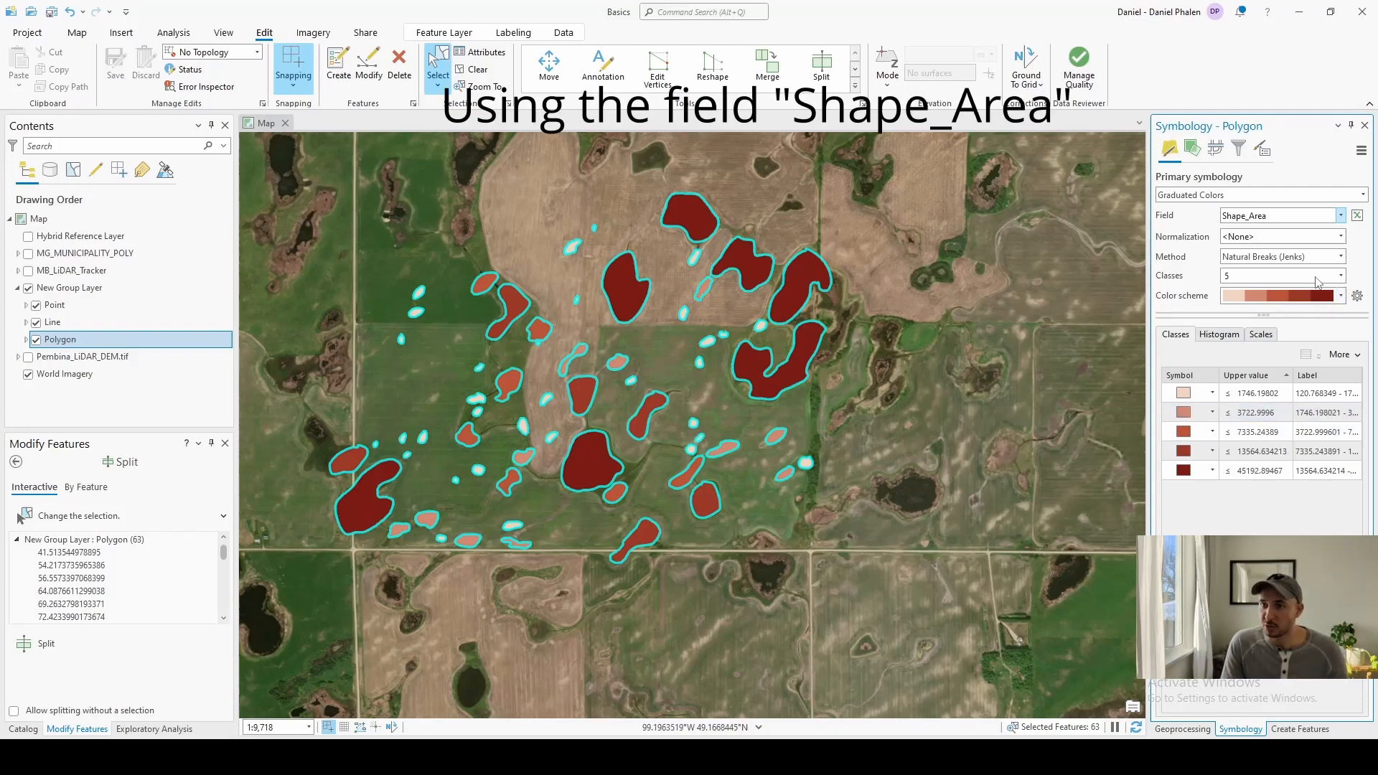
- Review the classification methods for the graduated colors and choose 11 classes
left_click(1340, 257)
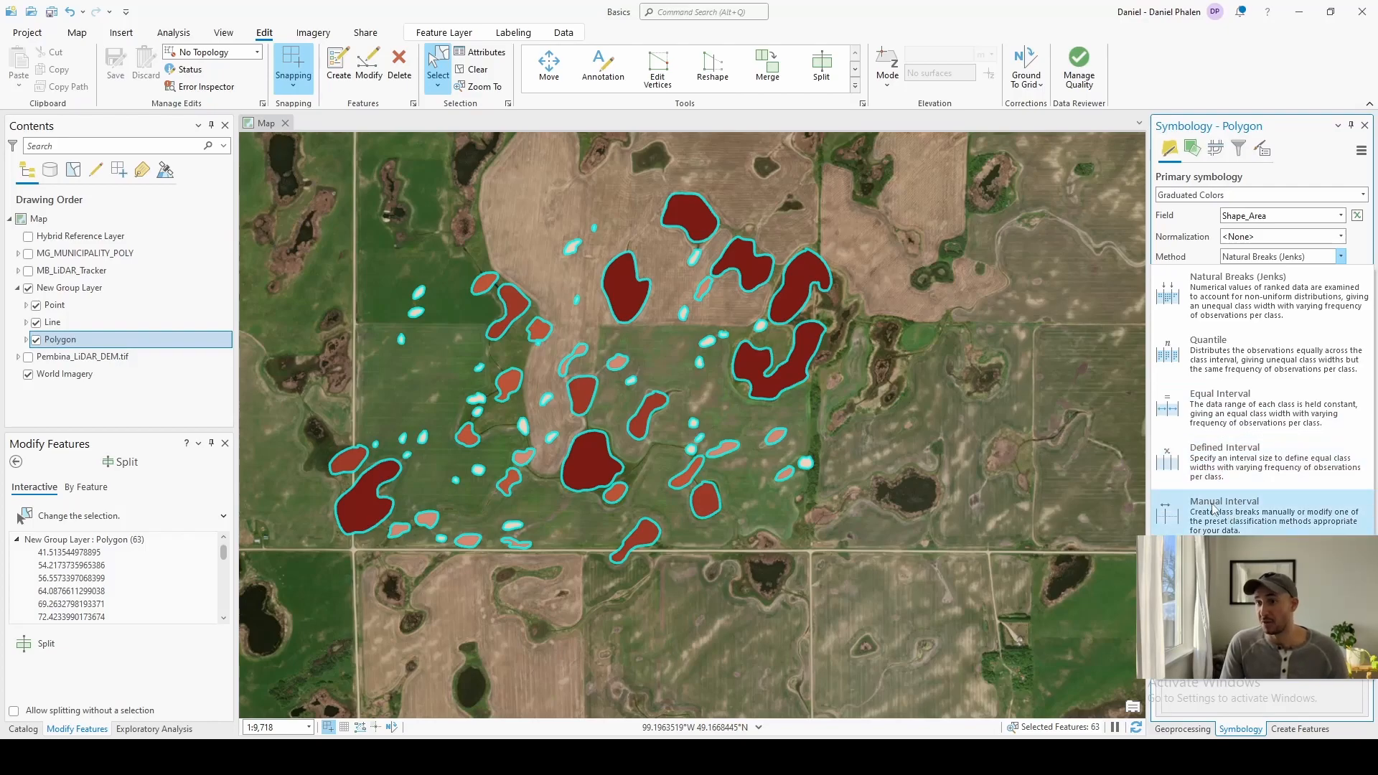
left_click(1340, 280)
left_click(1340, 277)
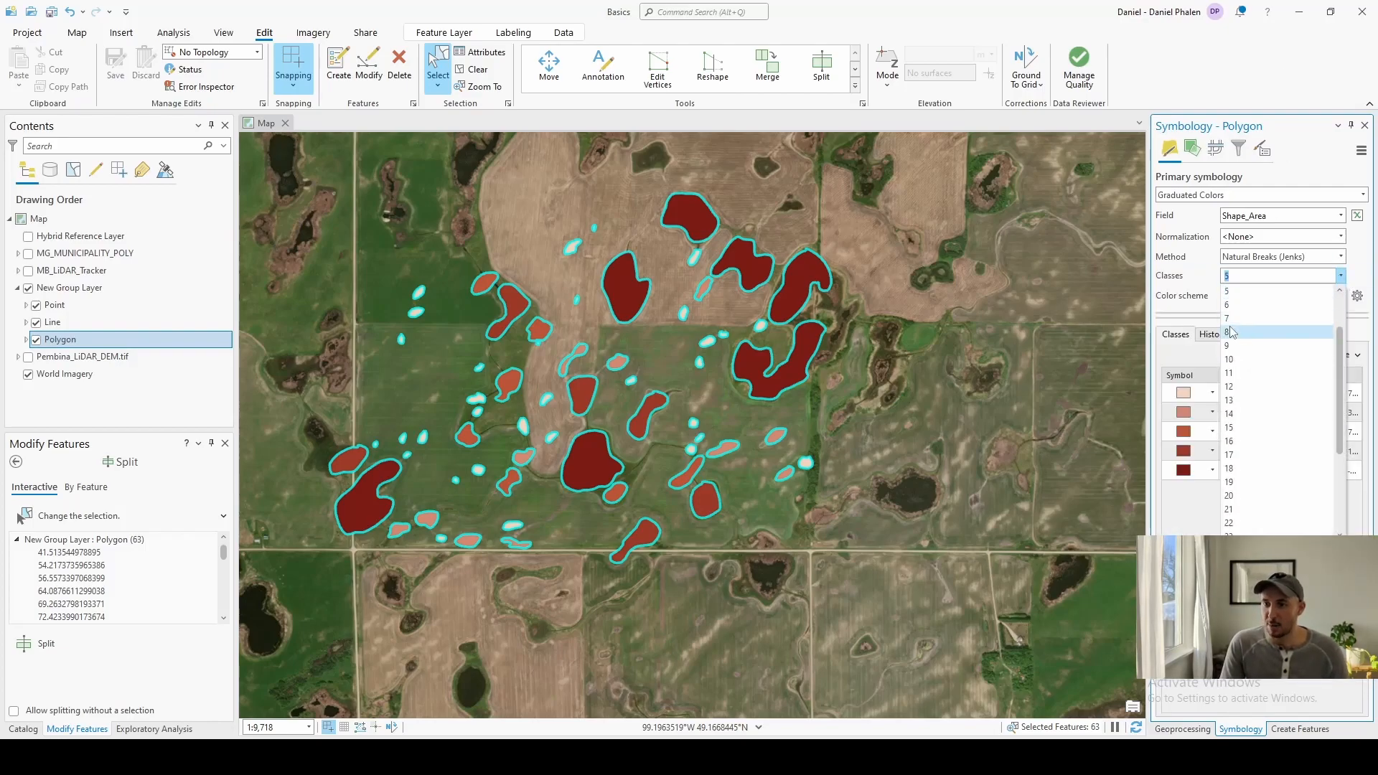
left_click(1263, 373)
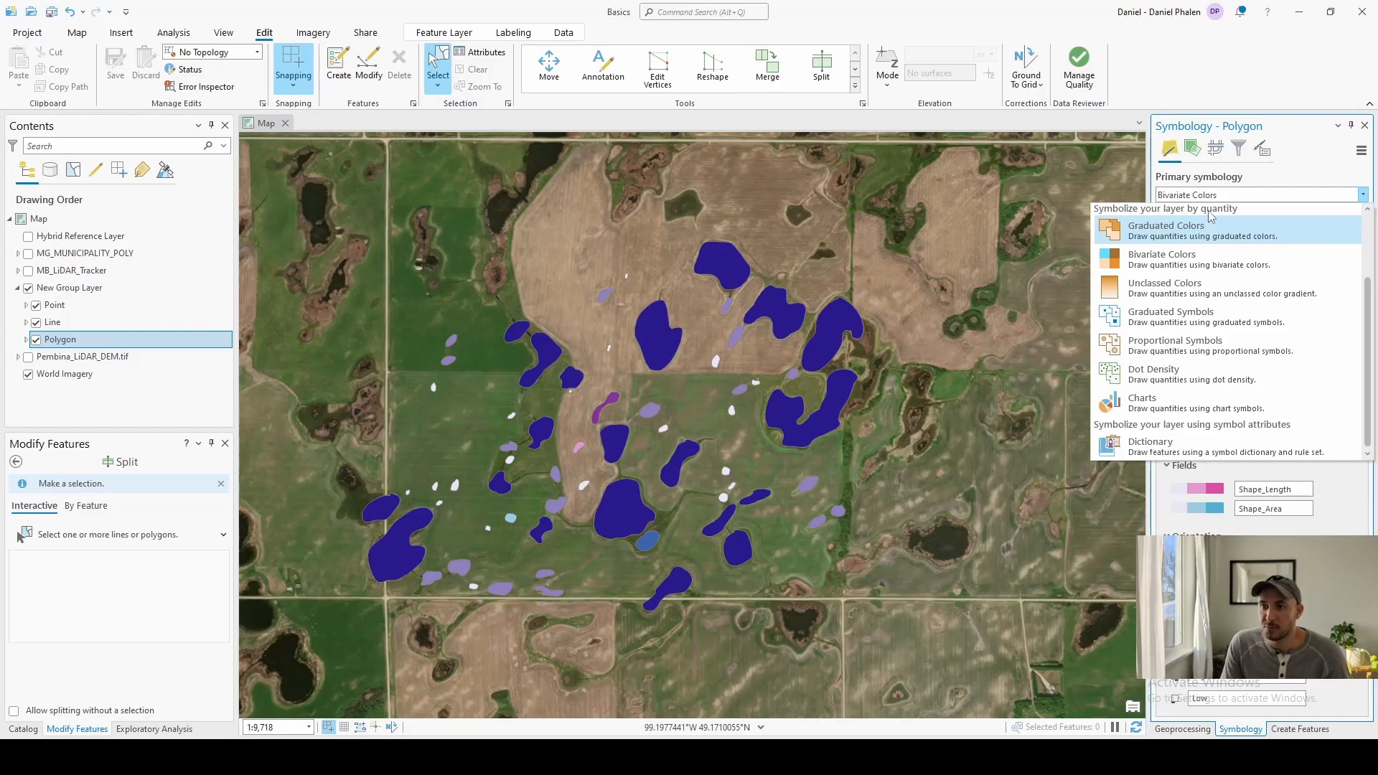
- Try bivariate colors and graduated symbols as the Polygon layer's primary symbology
left_click(1189, 264)
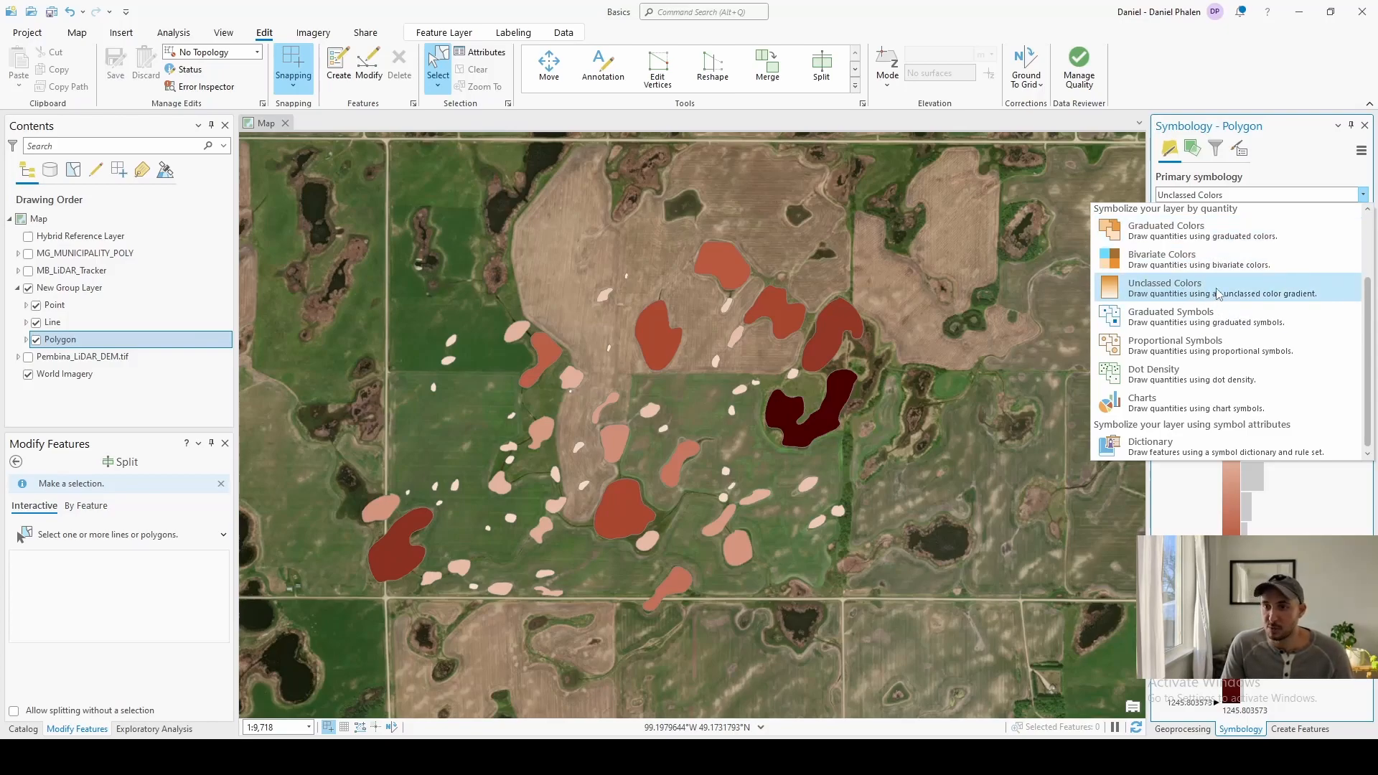
left_click(1219, 316)
left_click(1349, 195)
left_click(1362, 237)
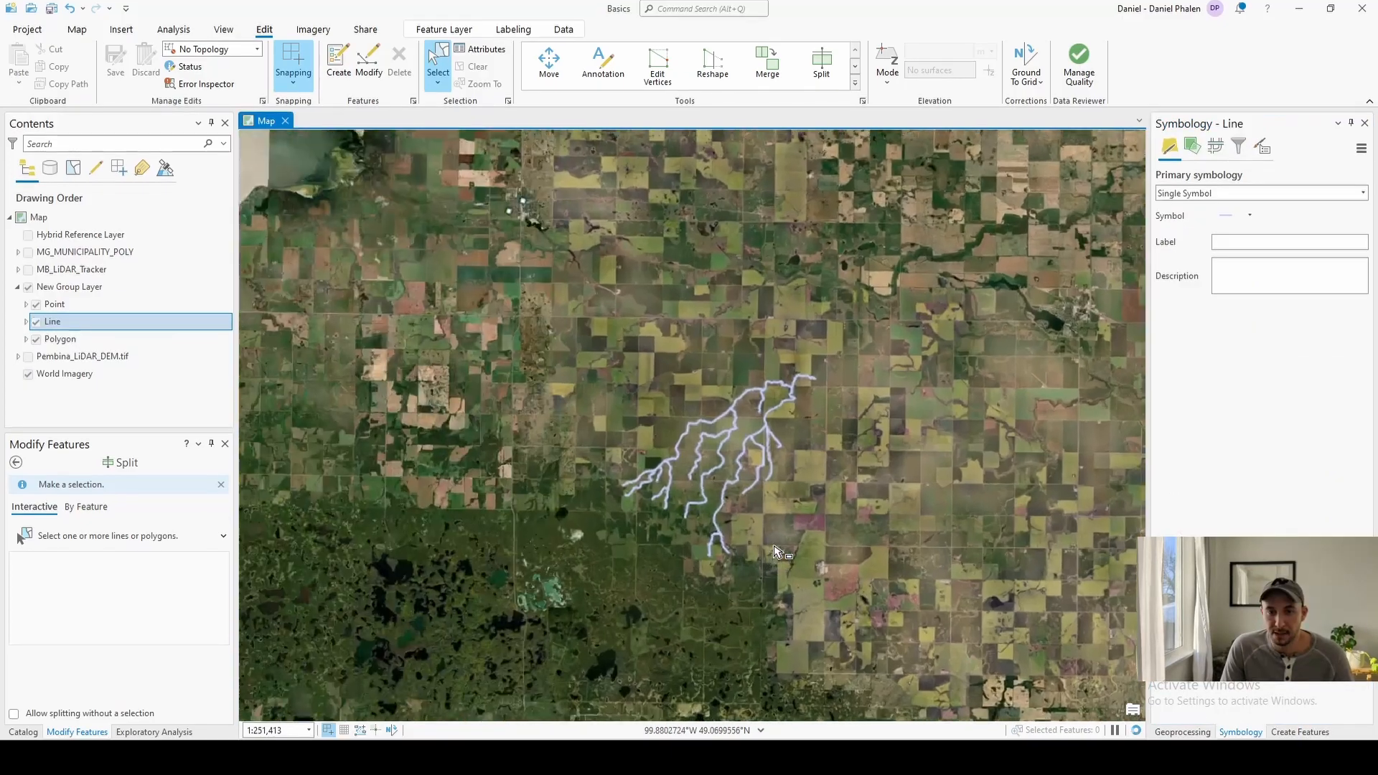
- Symbolize the Line layer with unique values based on the Stream Order field
scroll(810, 509, "up", 3)
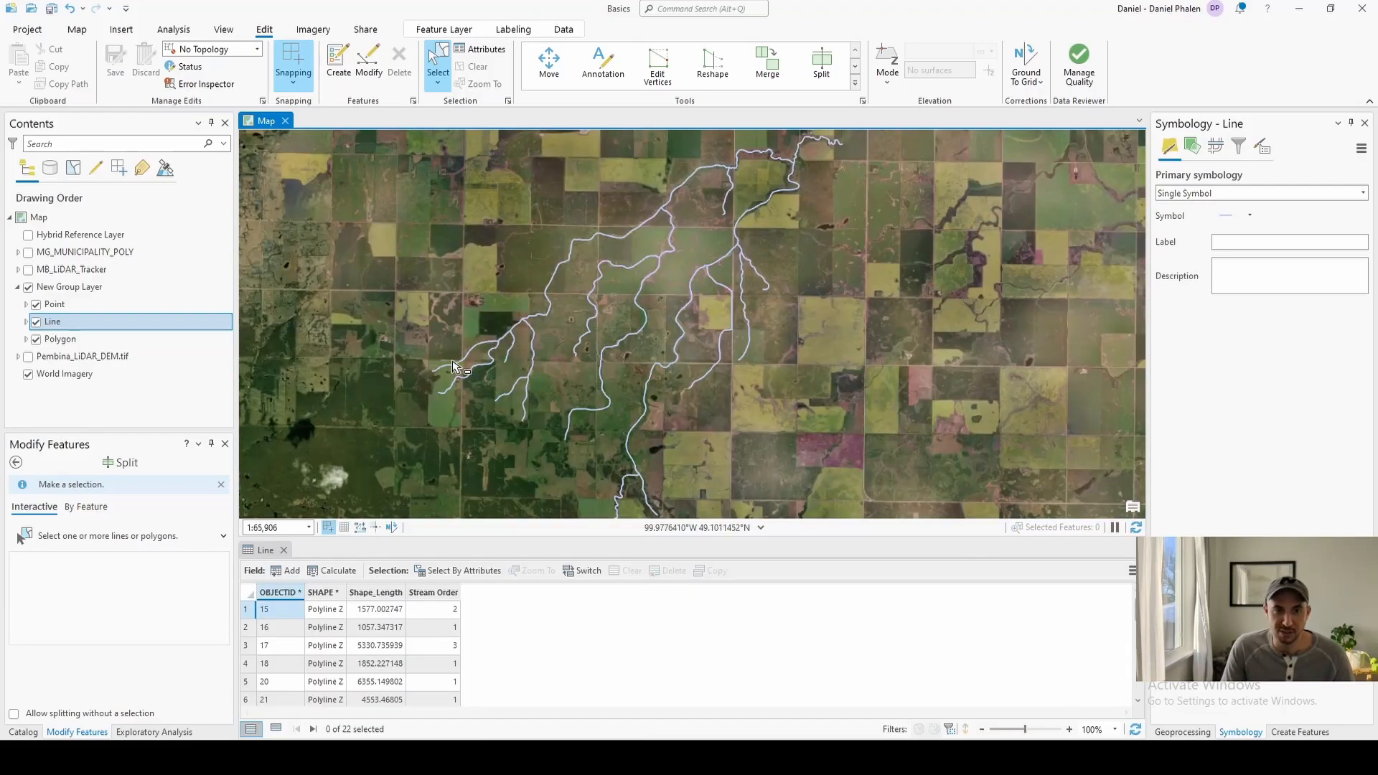
left_click(453, 369)
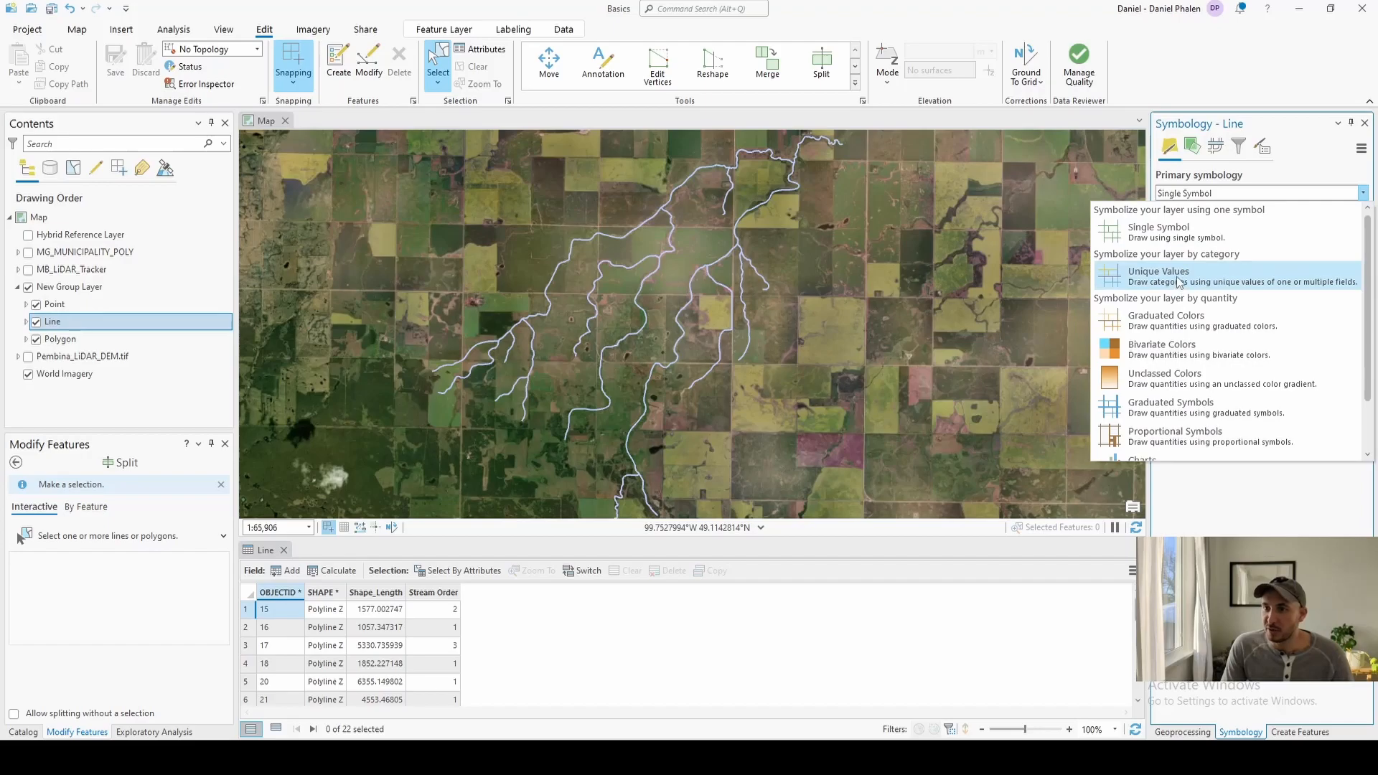
left_click(1177, 281)
left_click(1263, 217)
left_click(1257, 251)
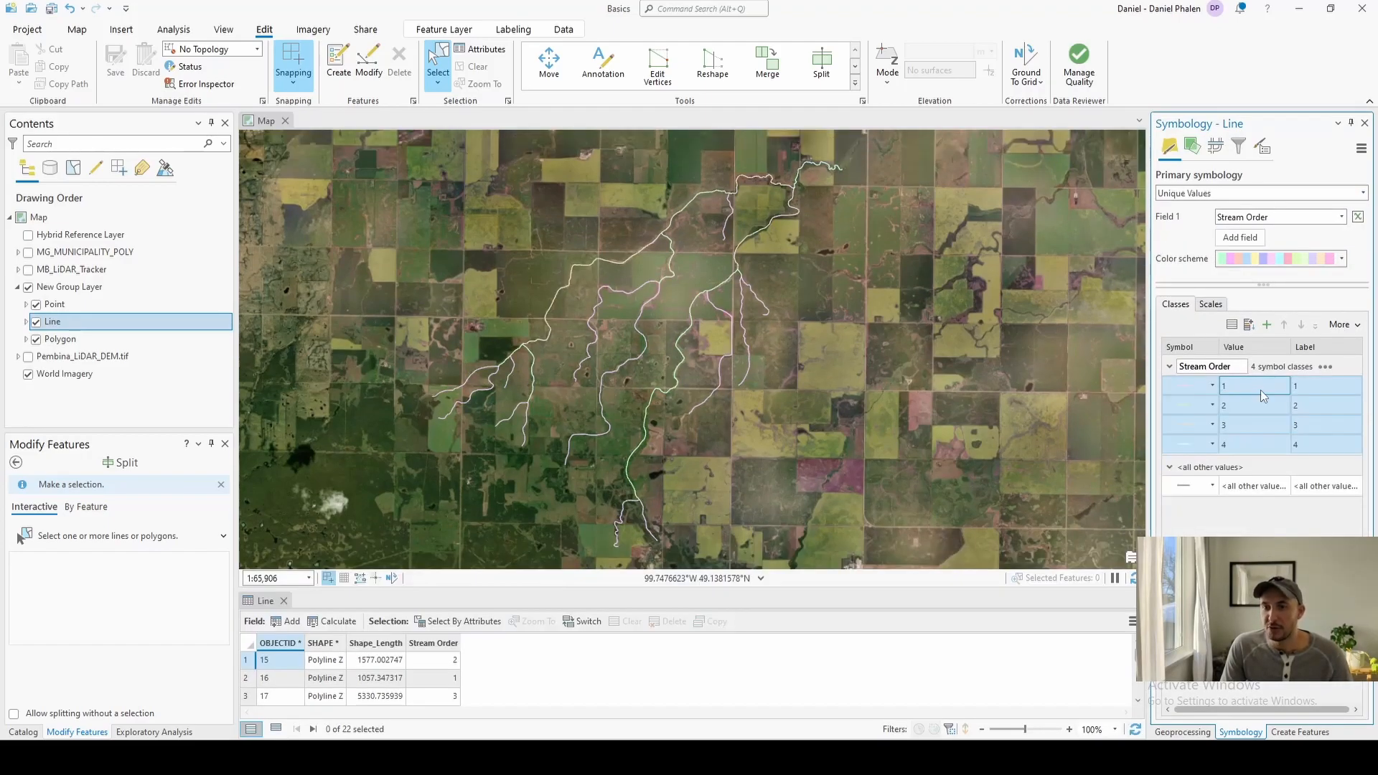
- Format all four Stream Order line symbols as a light blue 5 pt solid stroke and try other cap and join options
right_click(1238, 388)
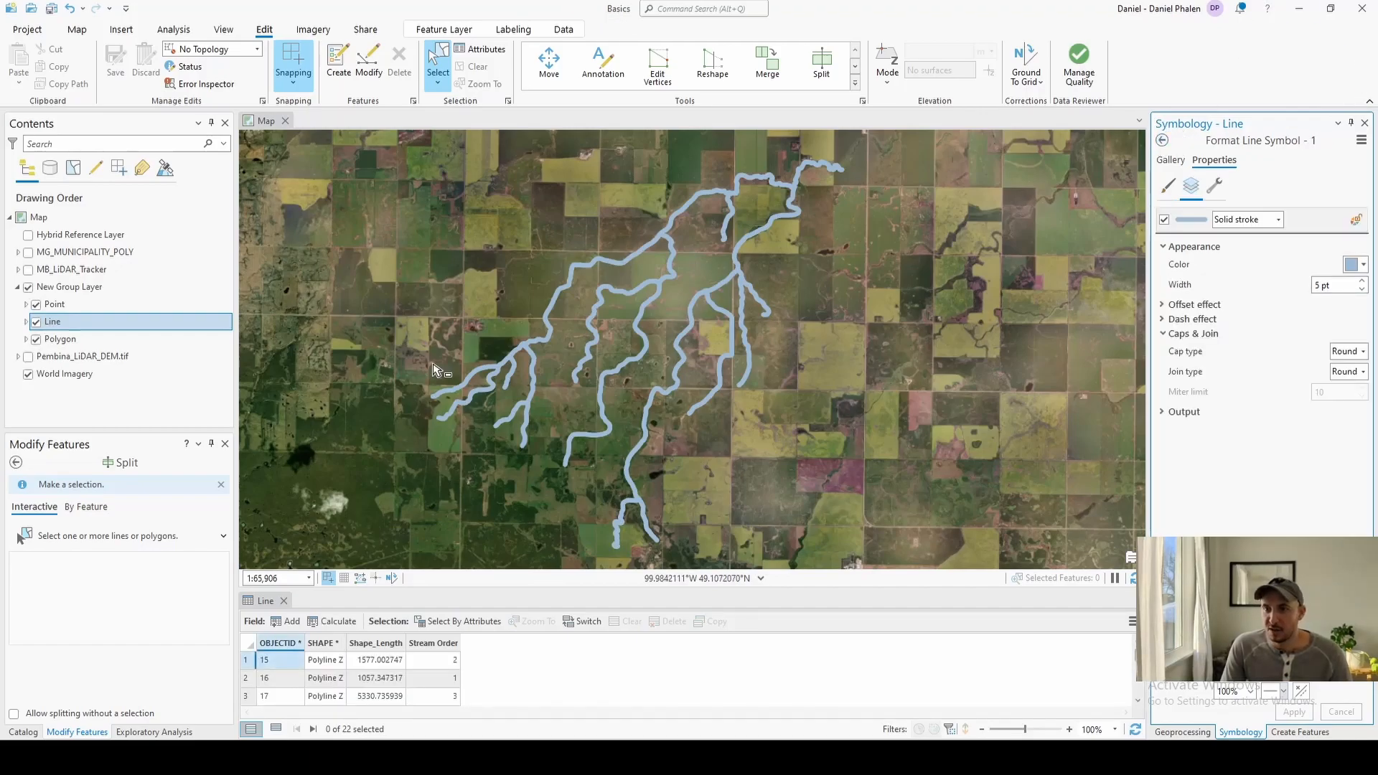
left_click(1362, 352)
left_click(1346, 394)
left_click(1362, 371)
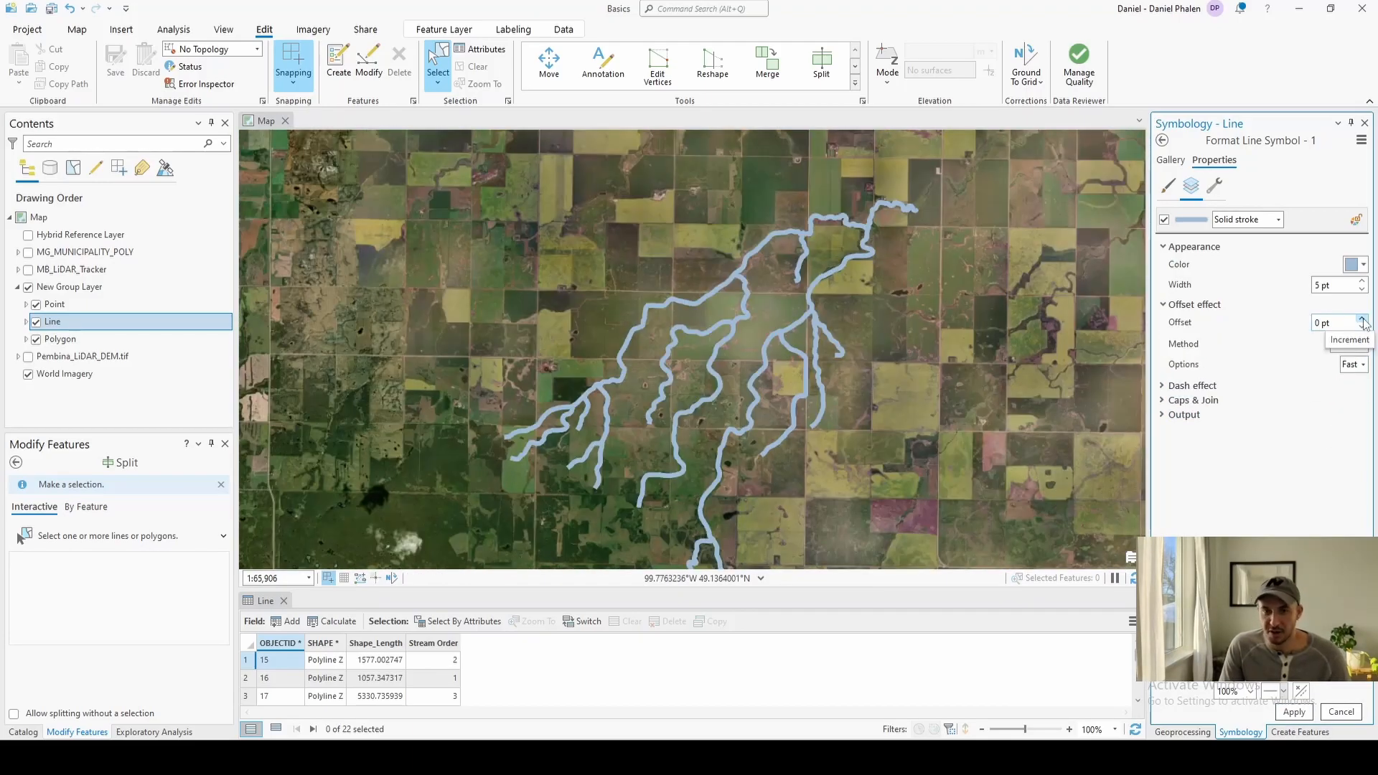
- Set the stroke's offset effect to 4 pt and apply it to the lines
left_click(1362, 320)
left_click(1362, 319)
left_click(1362, 319)
left_click(1362, 319)
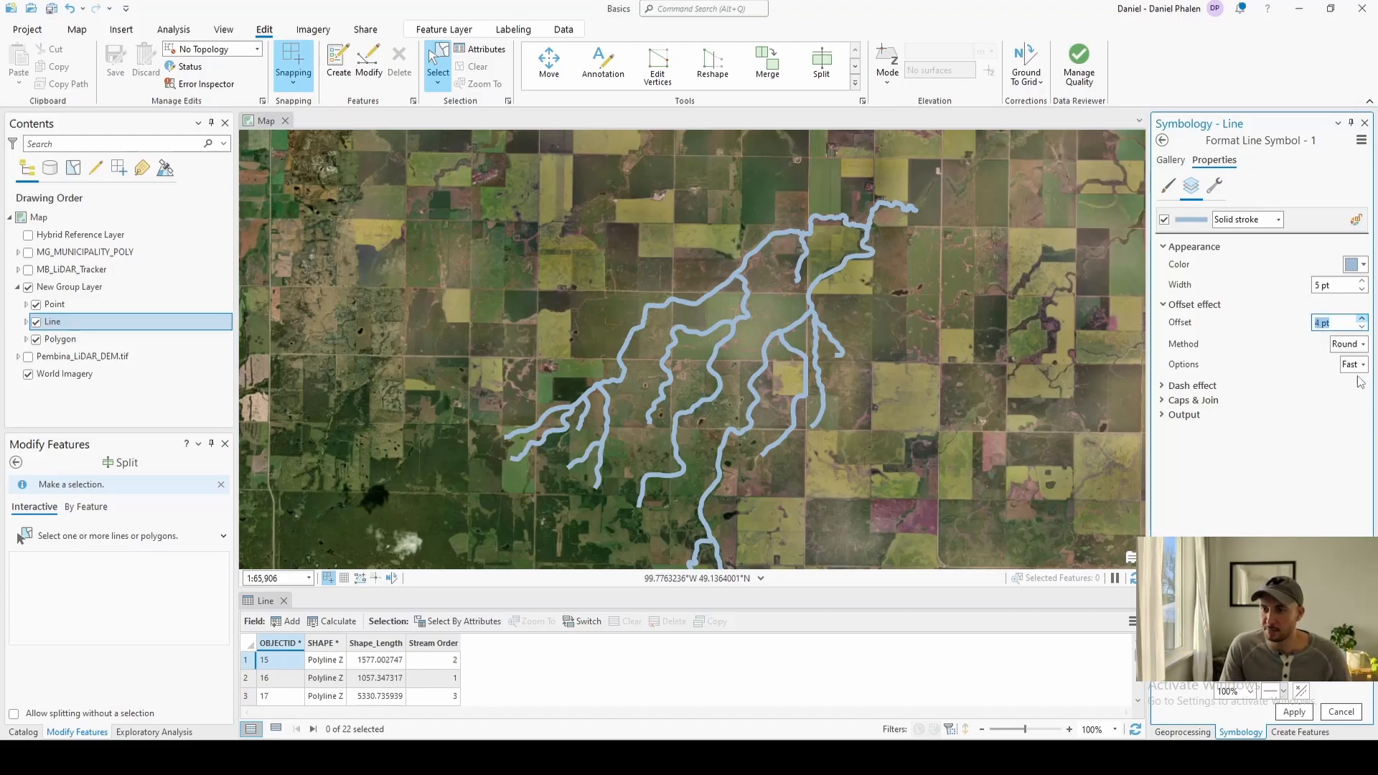
left_click(1293, 712)
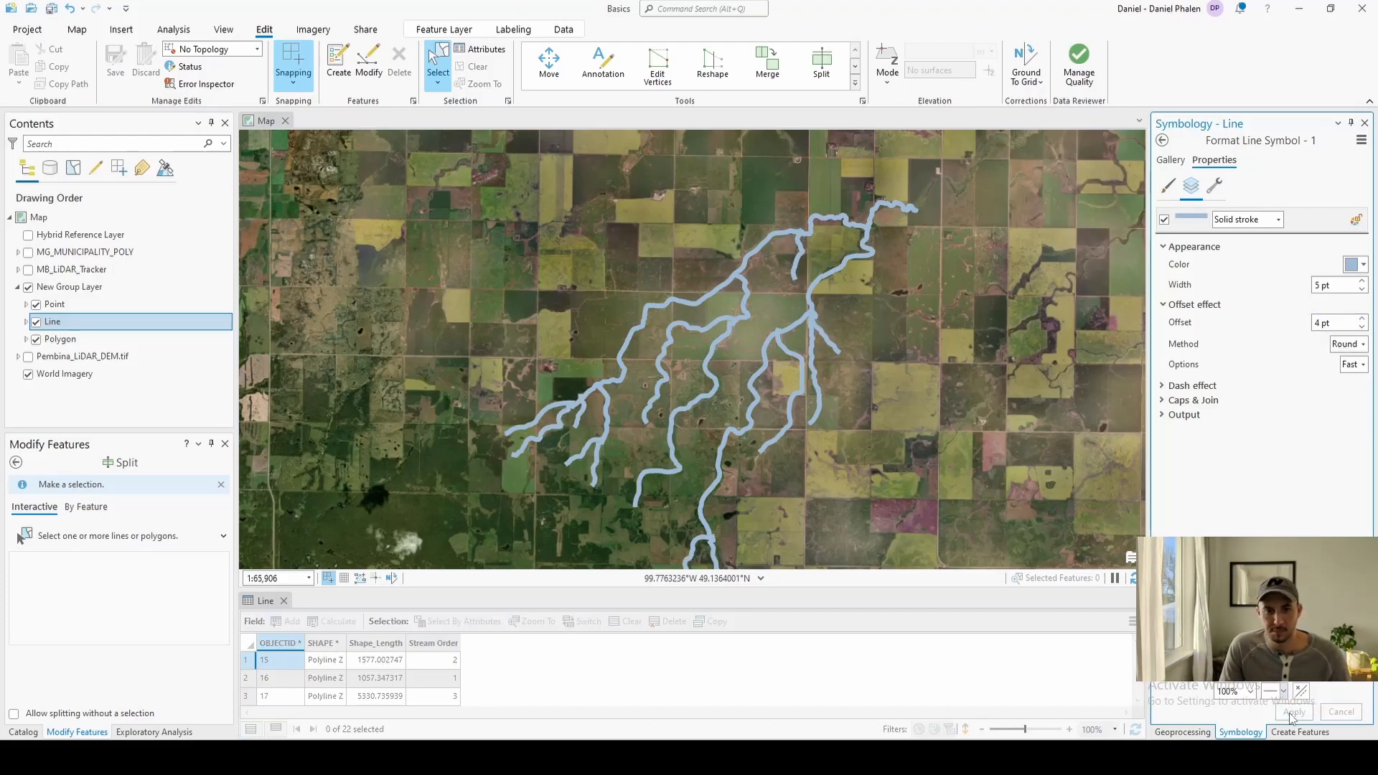
- Add a marker layer to the Stream Order 1 line symbol and apply it
left_click(1214, 187)
left_click(1211, 278)
left_click(1212, 297)
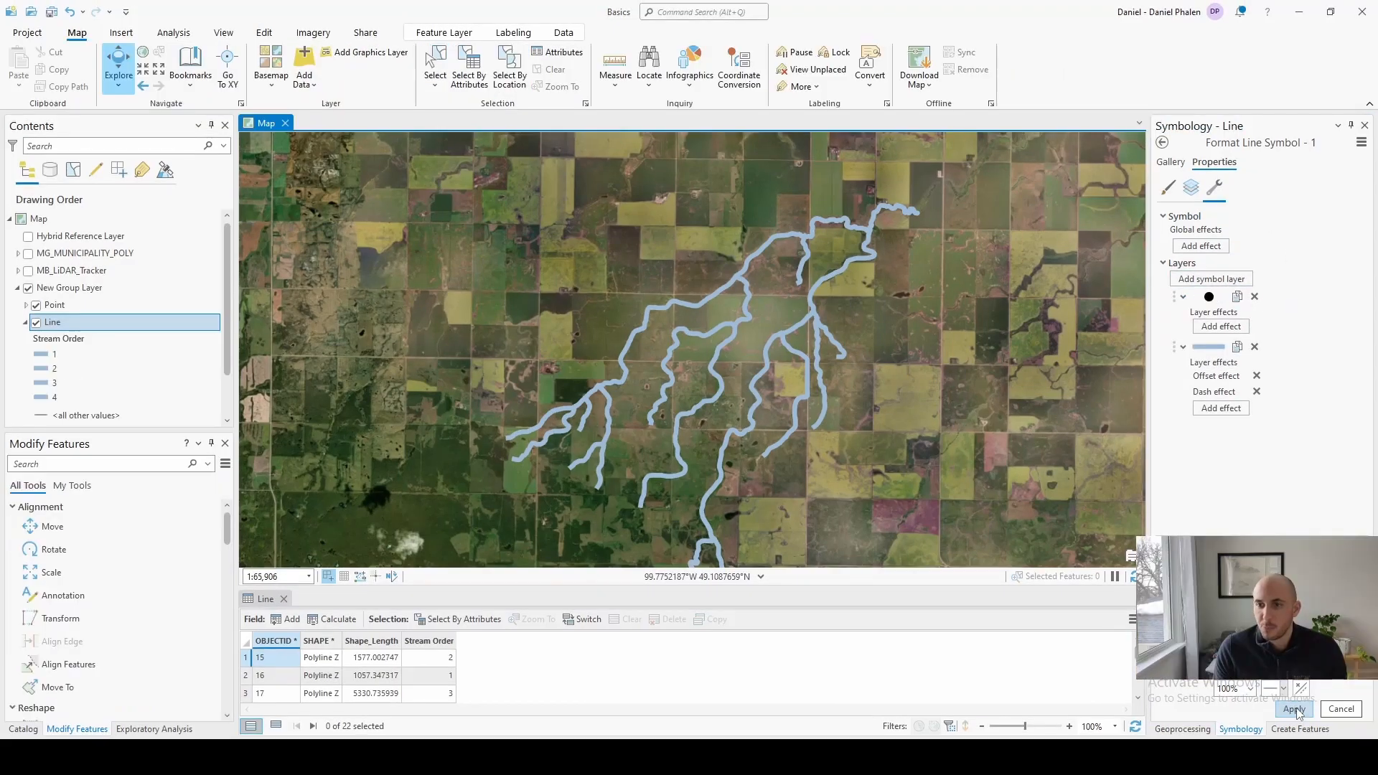
left_click(1295, 709)
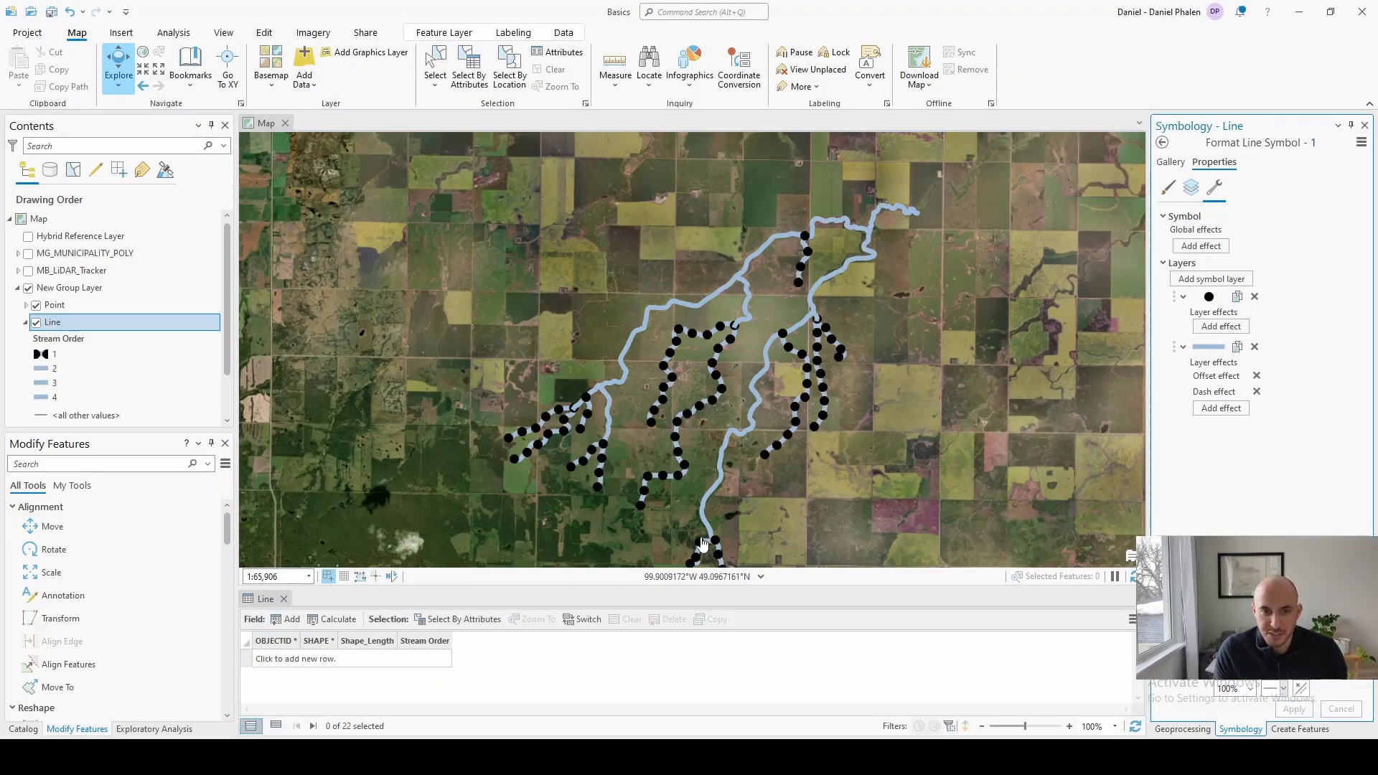
- Format the Stream Order 1 shape marker with a white color and a size of 4 pt
left_click(1193, 188)
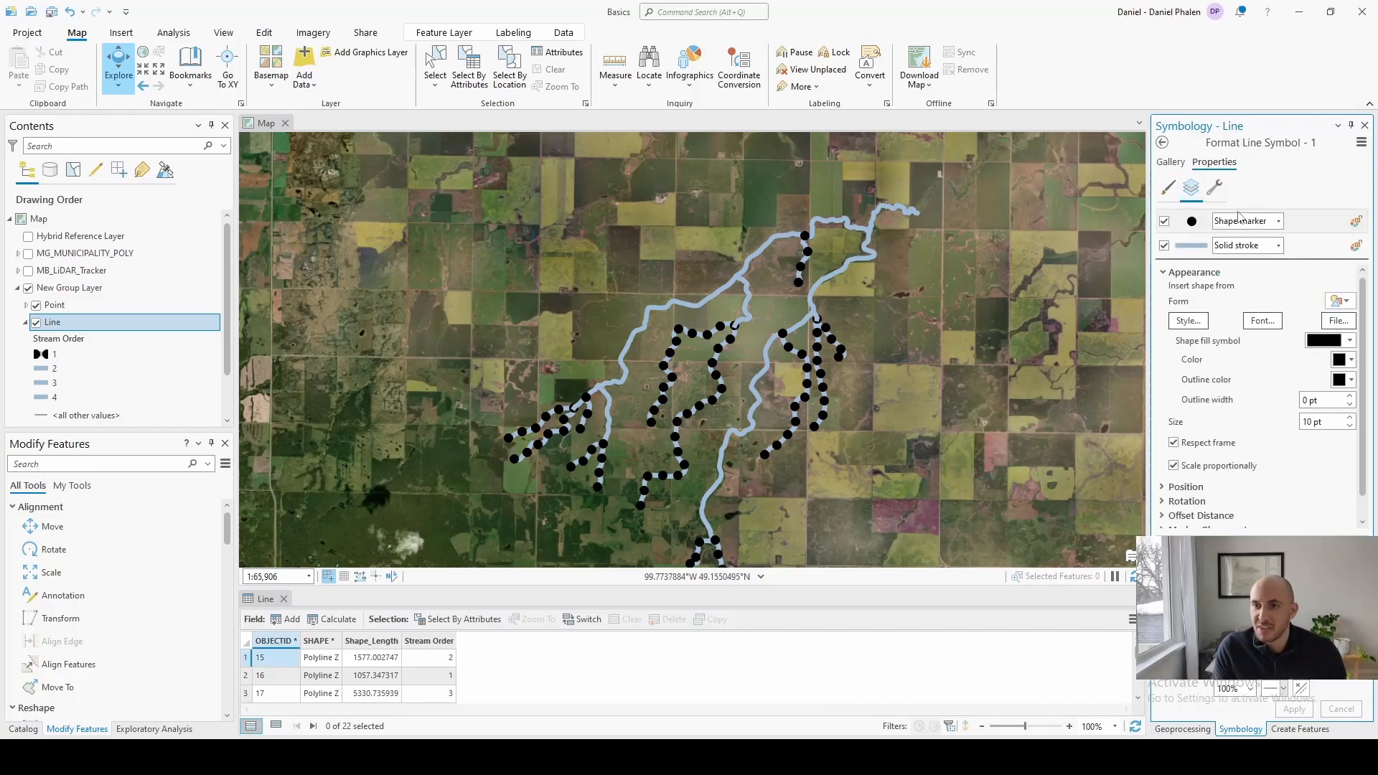
left_click(1269, 225)
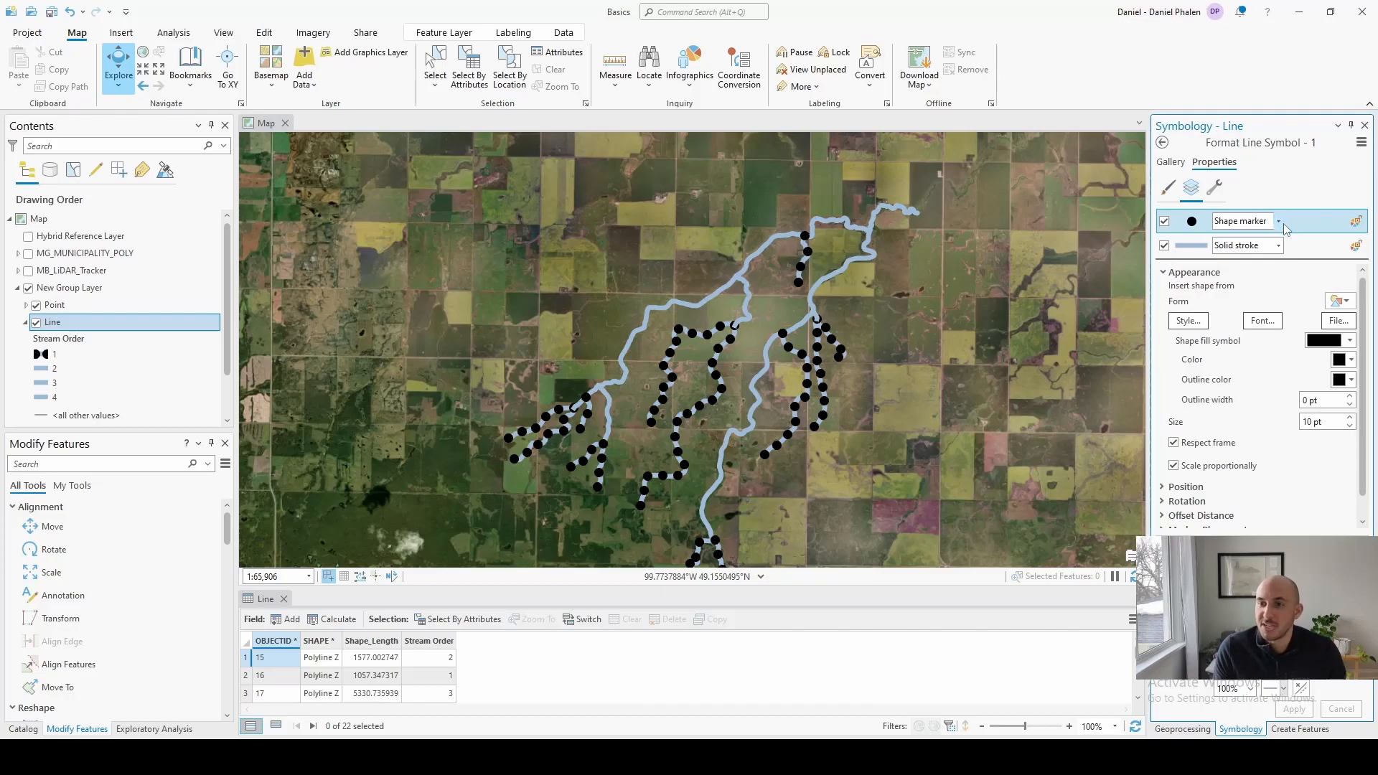
left_click(1279, 221)
left_click(1306, 203)
left_click(1349, 361)
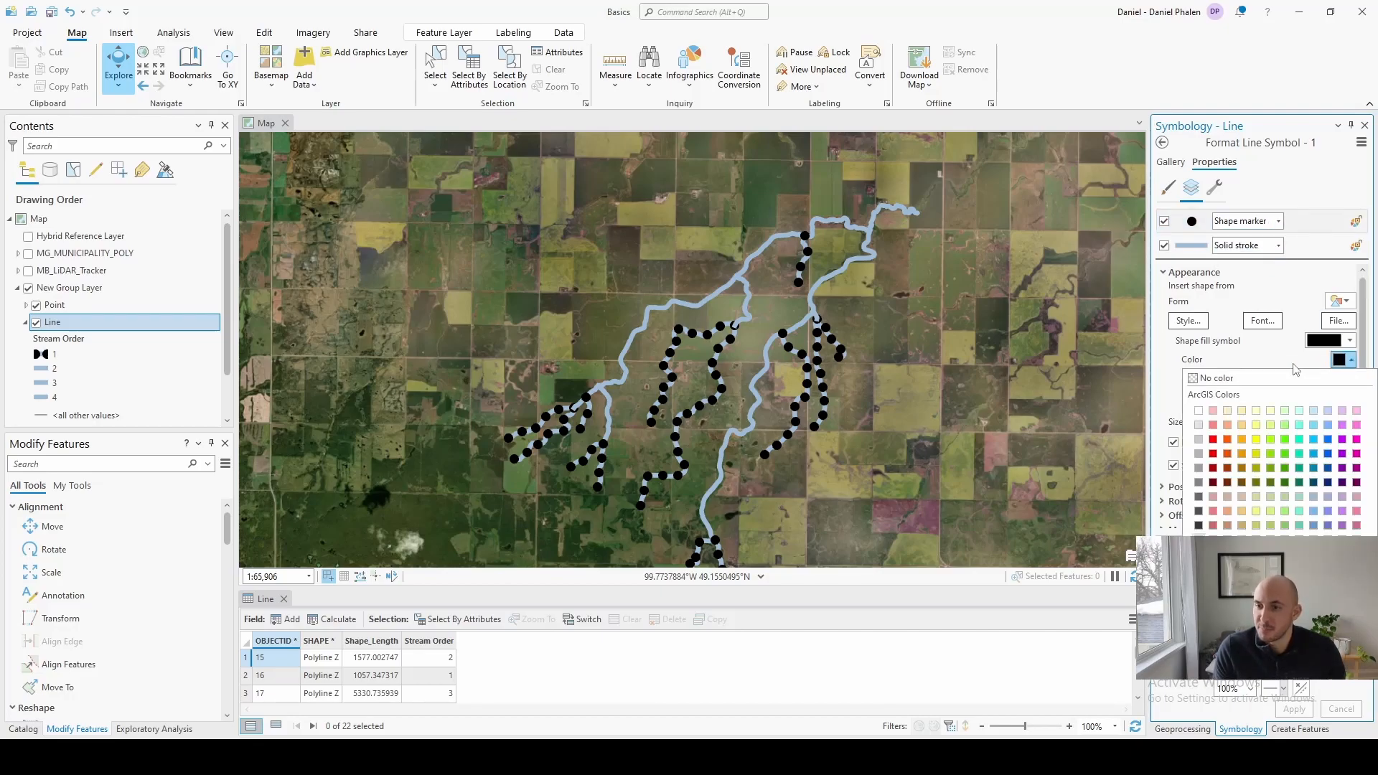
left_click(1212, 411)
- Place the marker at extremities, only at the beginning of each line, with a 10 pt offset, and apply it
scroll(1338, 393, "down", 3)
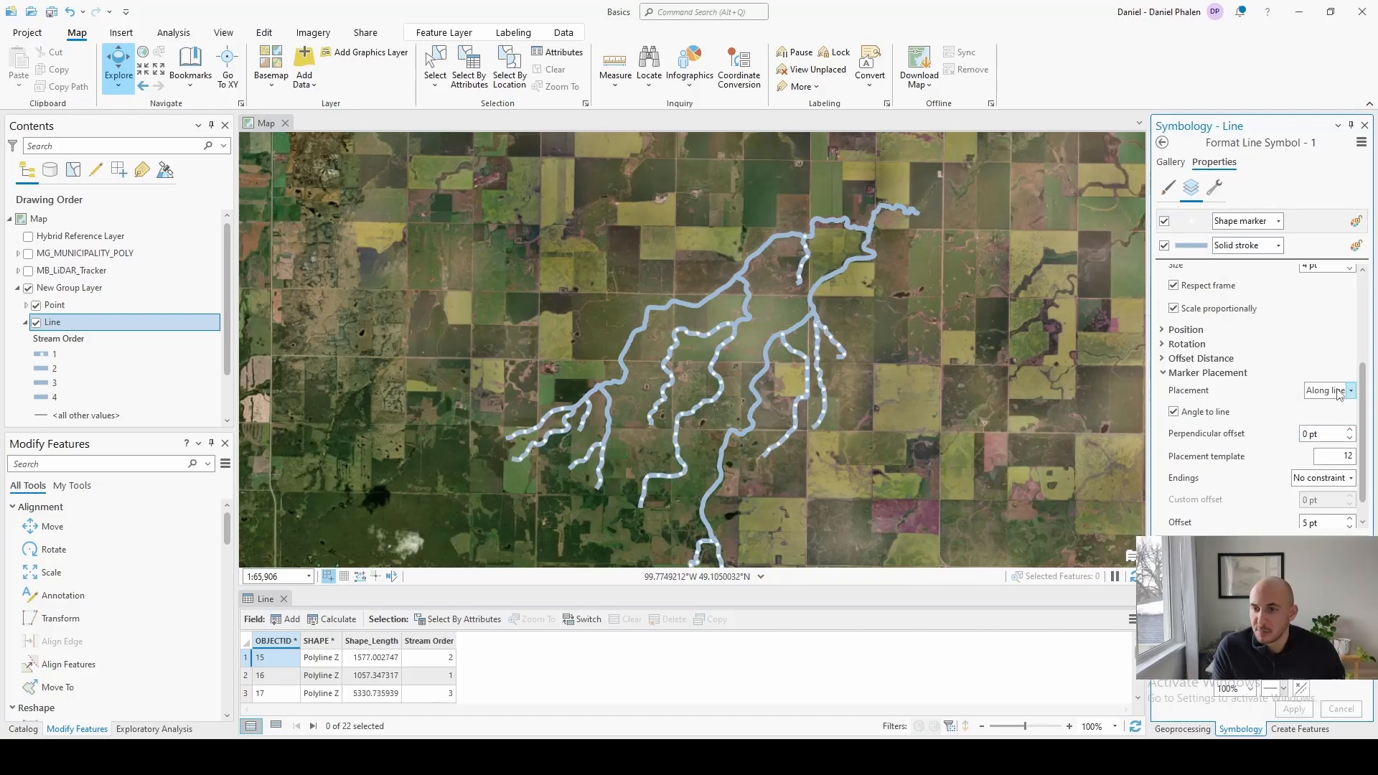
left_click(1338, 393)
left_click(1306, 451)
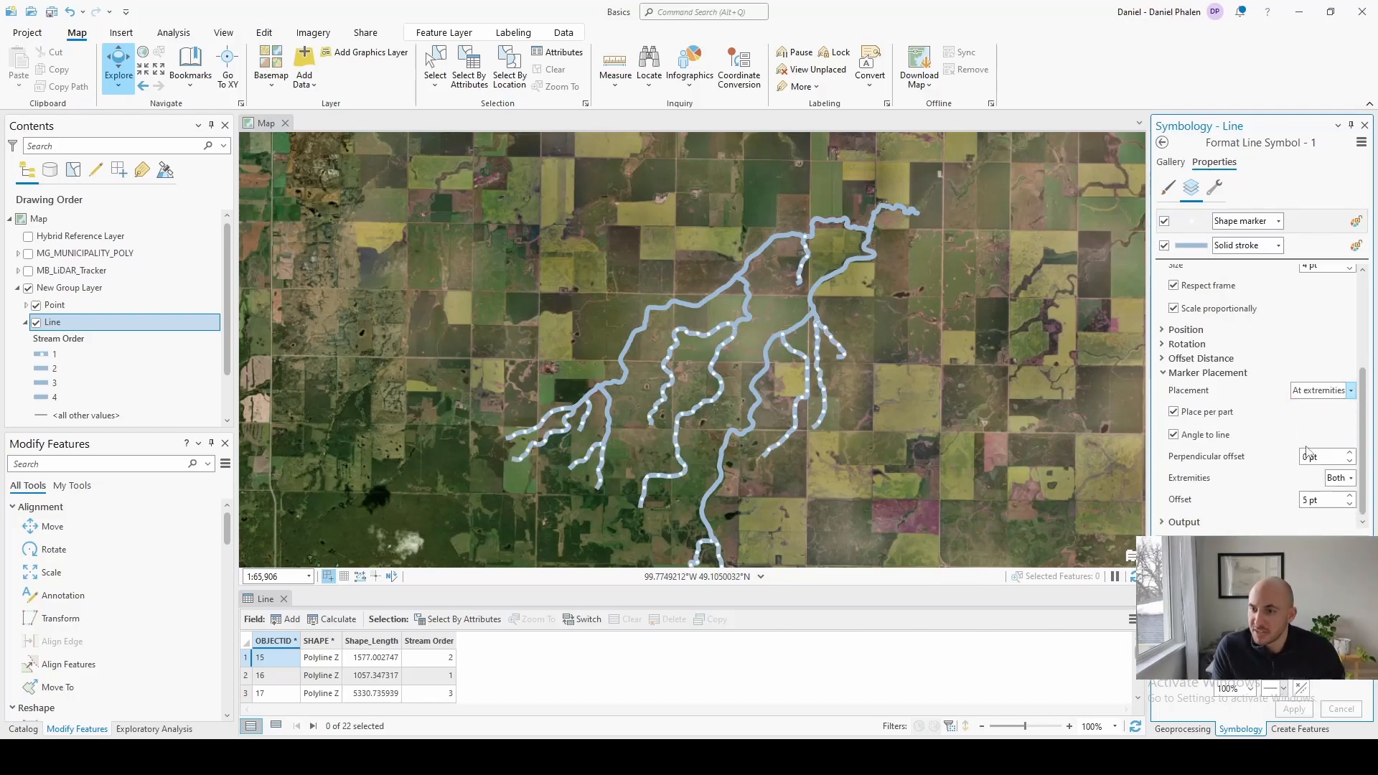
left_click(1339, 478)
left_click(1329, 493)
left_click(1349, 495)
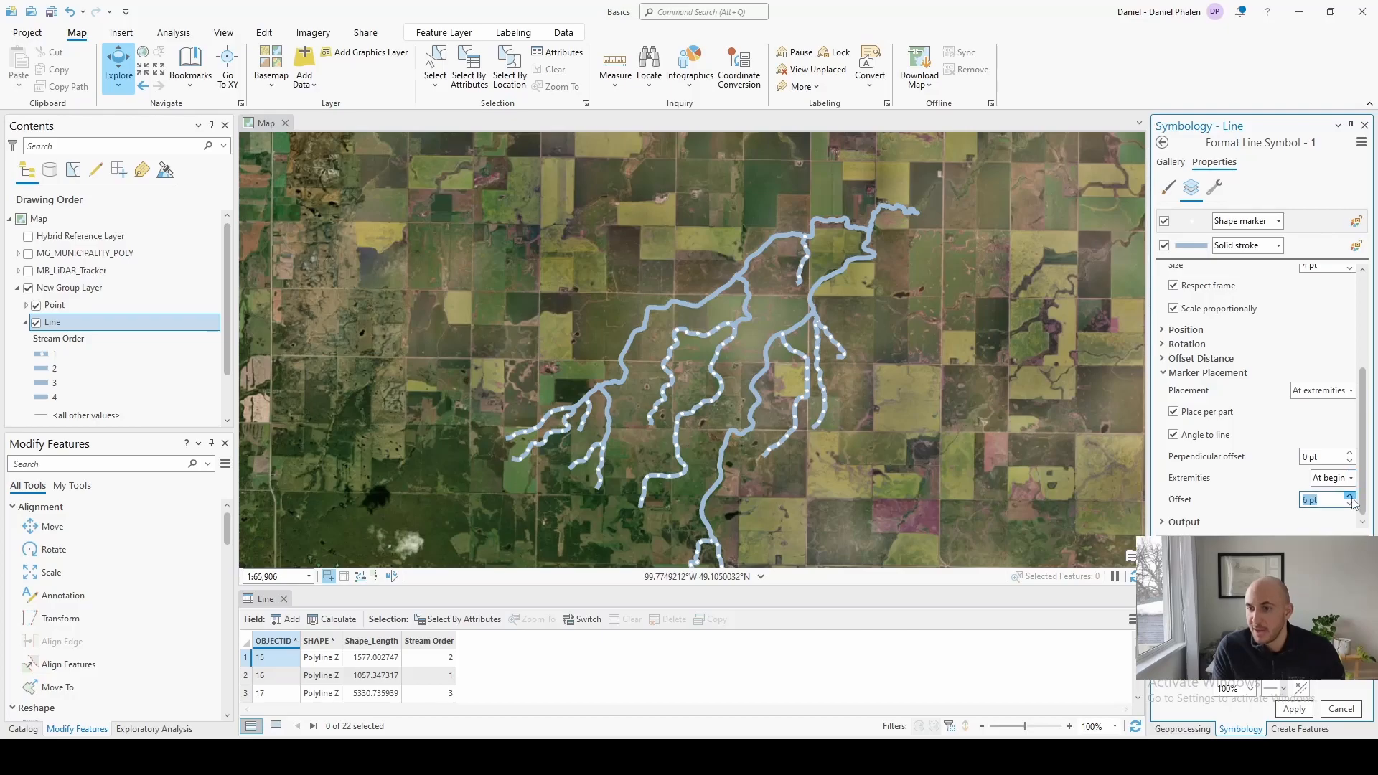
left_click(1285, 709)
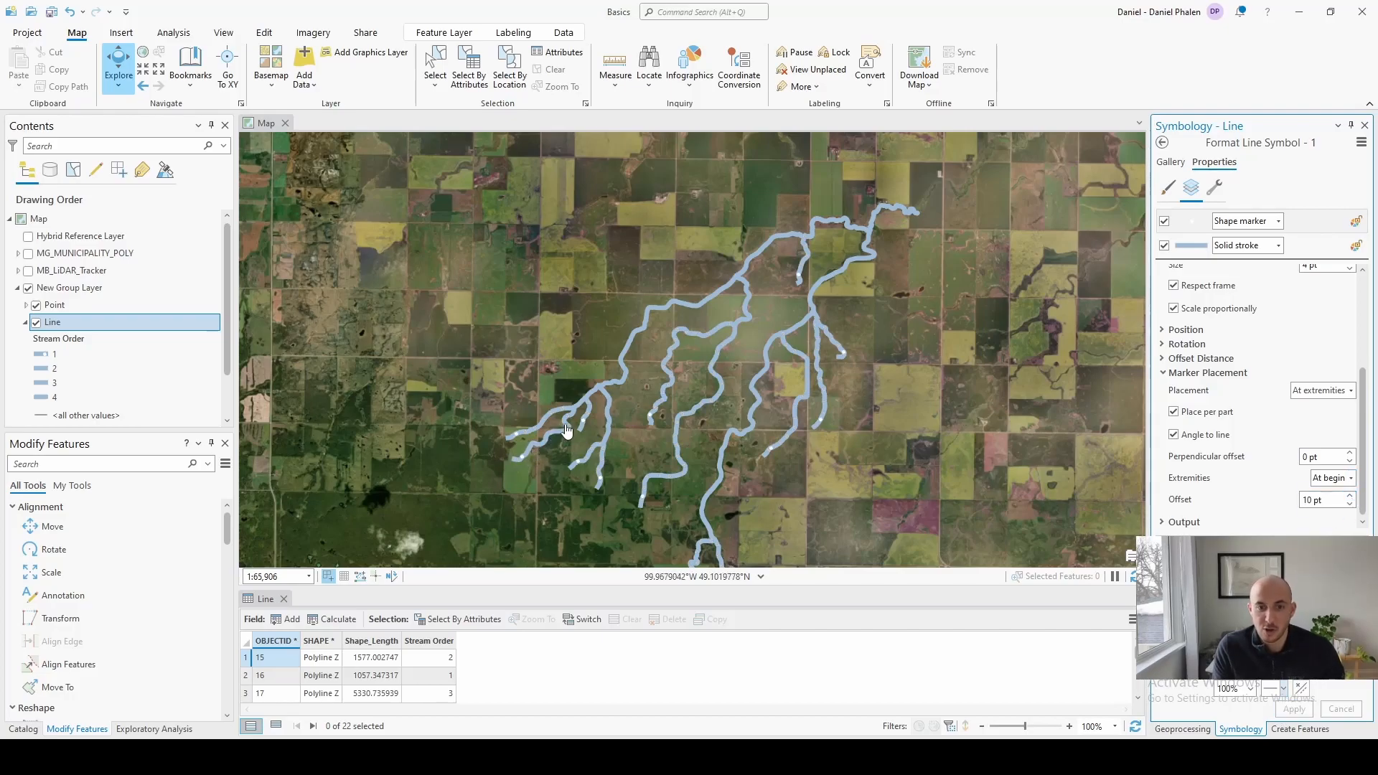
- Set the marker's Offset Y distance to 2 pt
left_click(1349, 390)
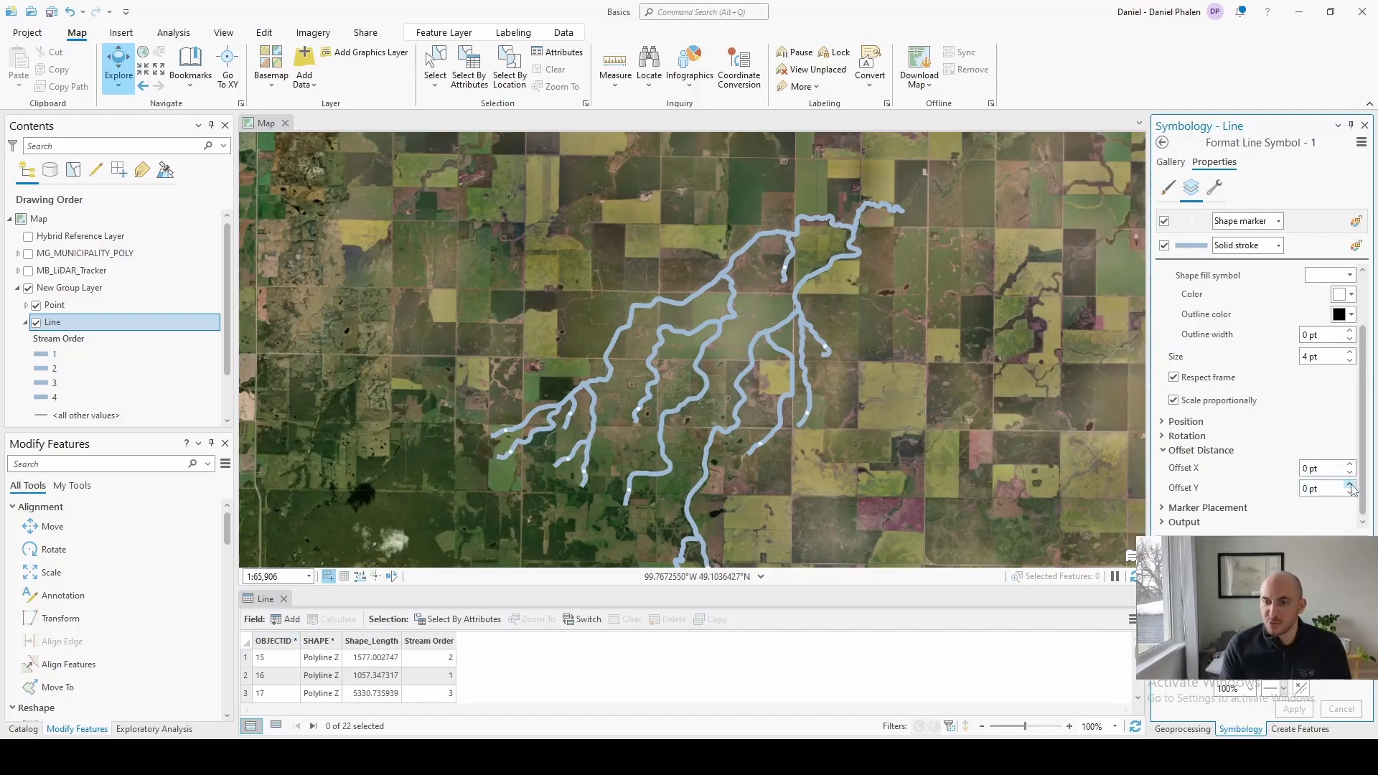
double_click(1350, 486)
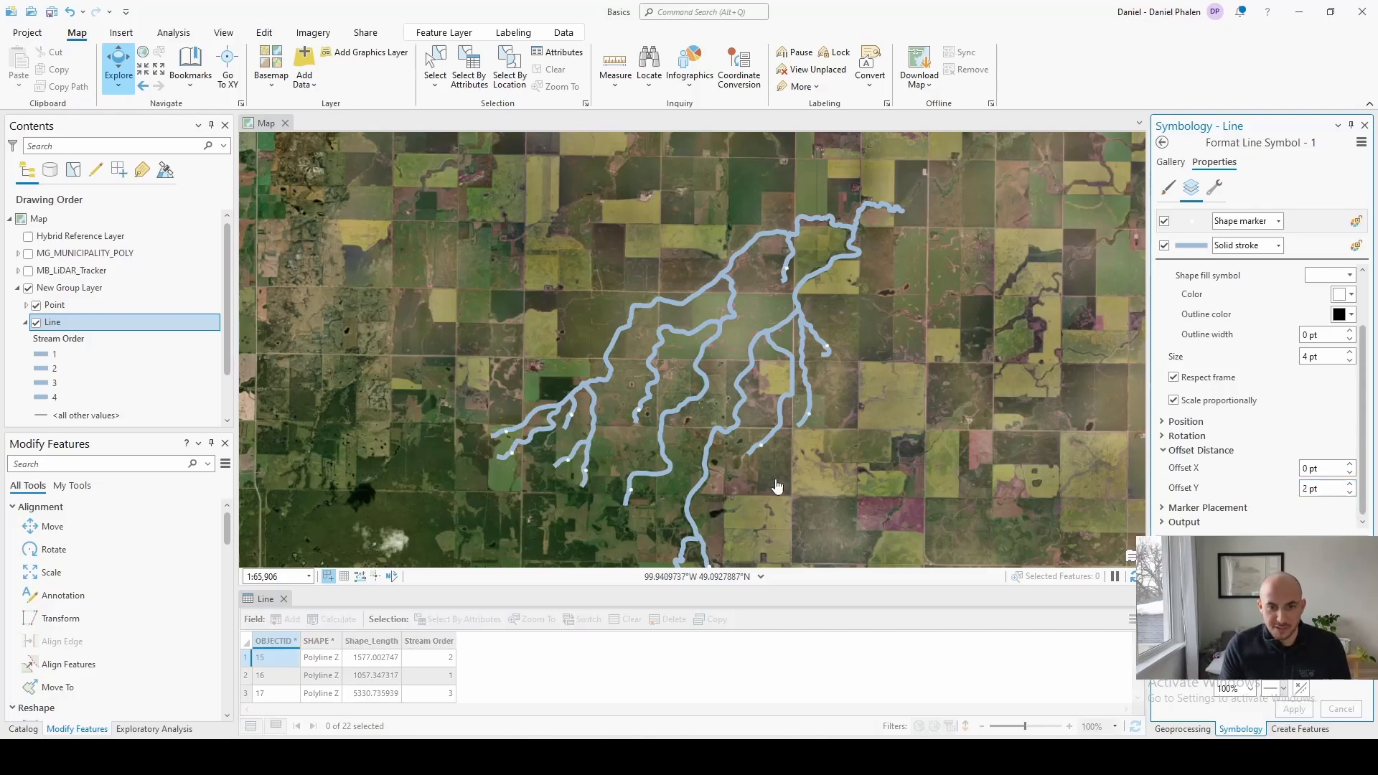
left_click(1187, 479)
left_click(1201, 482)
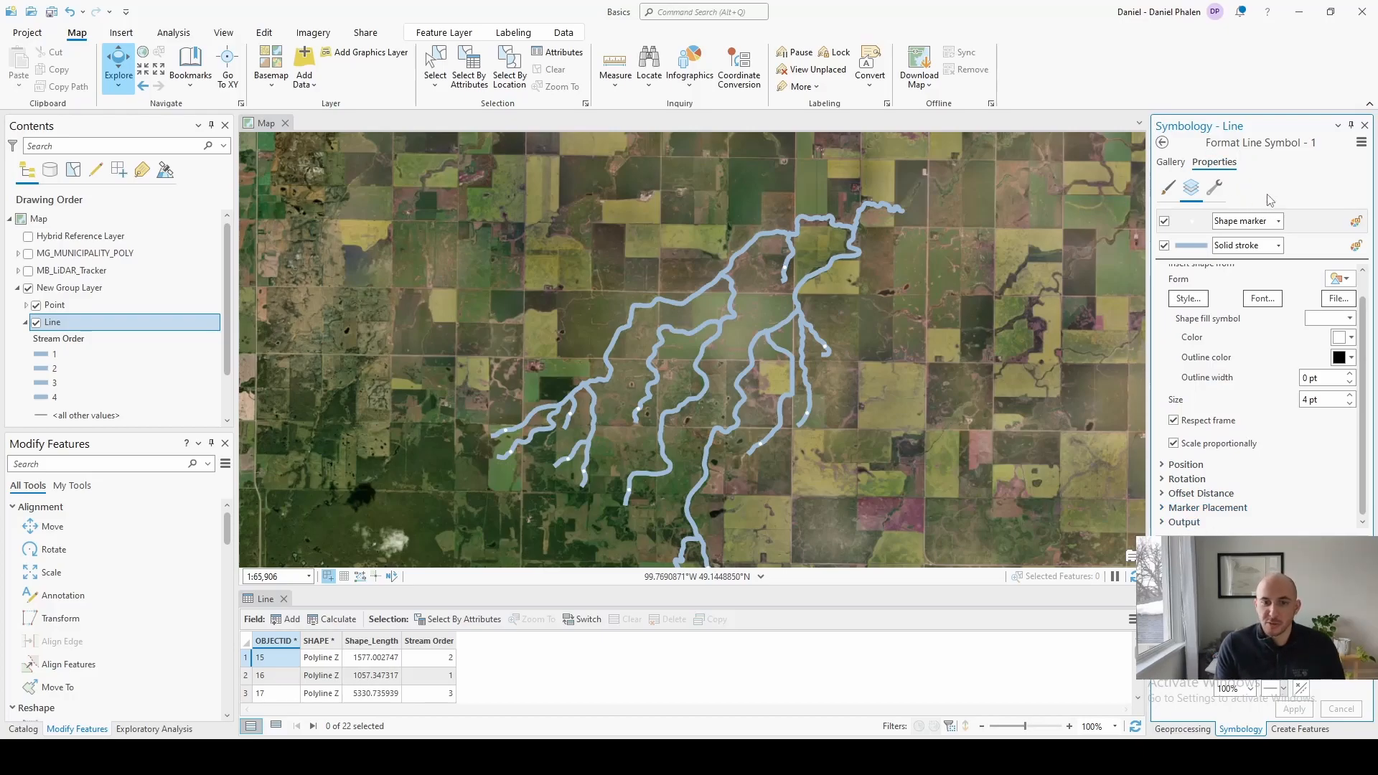
- Add two more marker layers to the Stream Order 1 line symbol, each a white shape marker 4 pt in size
left_click(1214, 187)
left_click(1213, 279)
left_click(1191, 187)
left_click(1344, 402)
type("4")
left_click(1301, 710)
left_click(1191, 221)
left_click(1342, 402)
type("4")
left_click(1294, 709)
- Place the second shape marker at extremities at the beginning of each line, increase its offset, and apply it
left_click(1191, 245)
scroll(1191, 459, "down", 2)
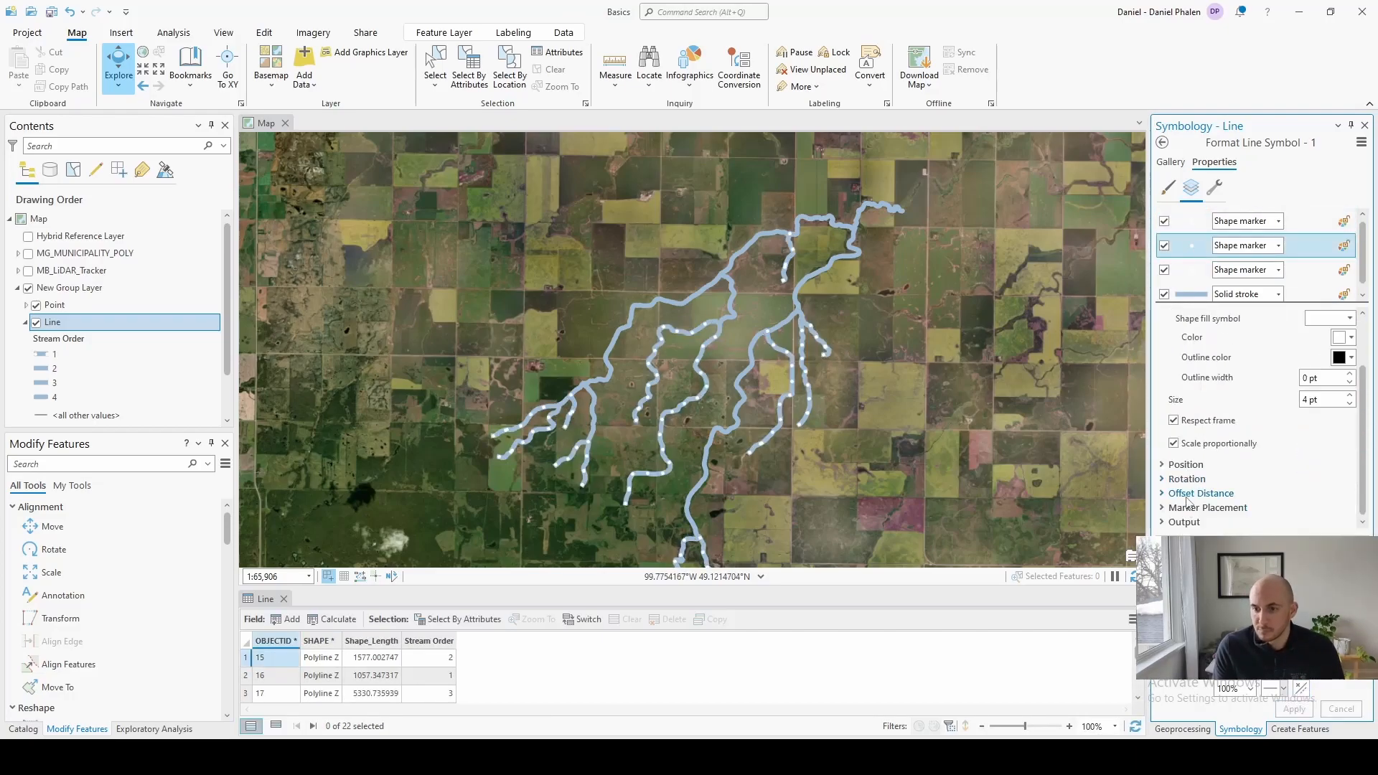
left_click(1189, 508)
left_click(1340, 478)
left_click(1331, 507)
left_click(1349, 496)
left_click(1294, 709)
- Place the topmost shape marker at extremities at the beginning of each line with a 27 pt offset, and apply it
left_click(1191, 221)
left_click(1328, 390)
left_click(1340, 478)
left_click(1349, 496)
left_click(1349, 496)
left_click(1293, 709)
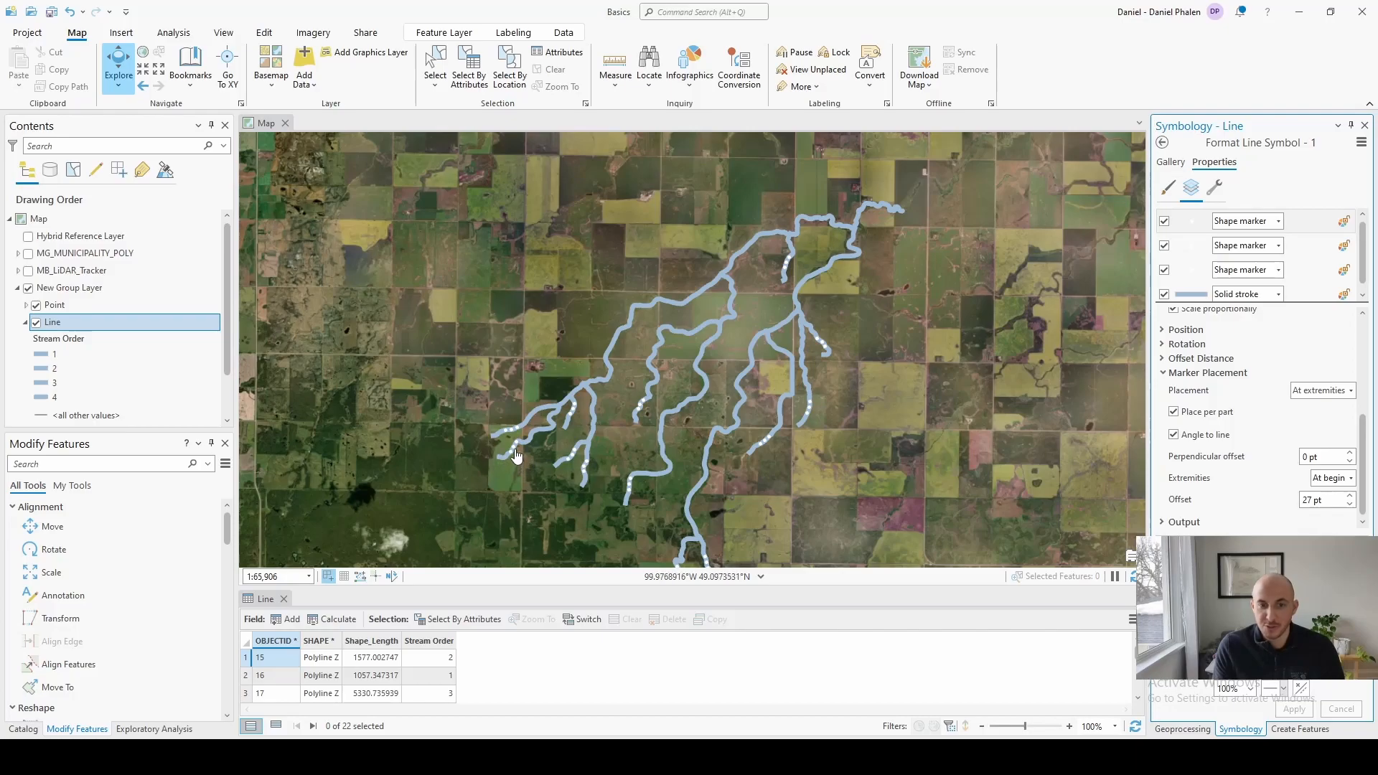
- Save the Stream Order 1 line symbol to the Favorites style as StreamOrder and check it in the symbol gallery
left_click(1362, 145)
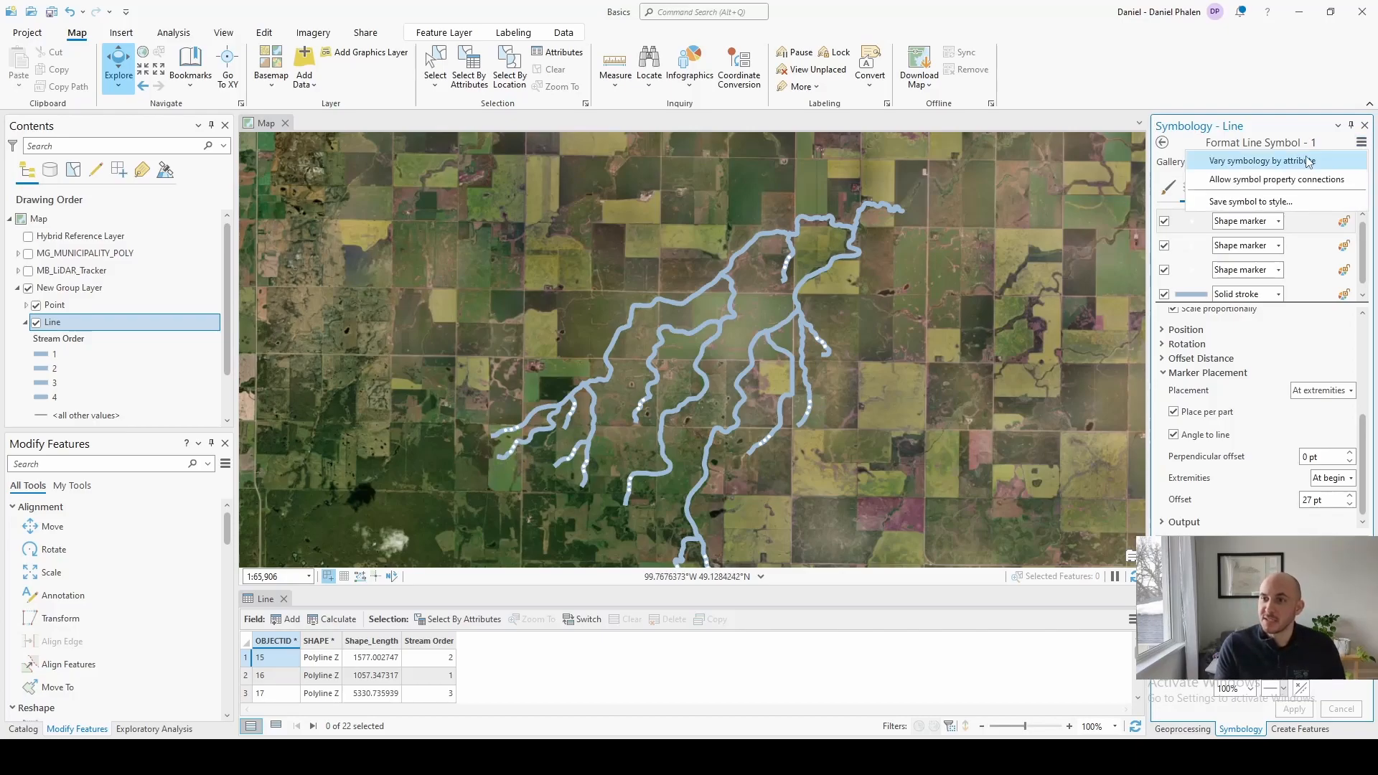
left_click(1272, 203)
type("StreamOrder")
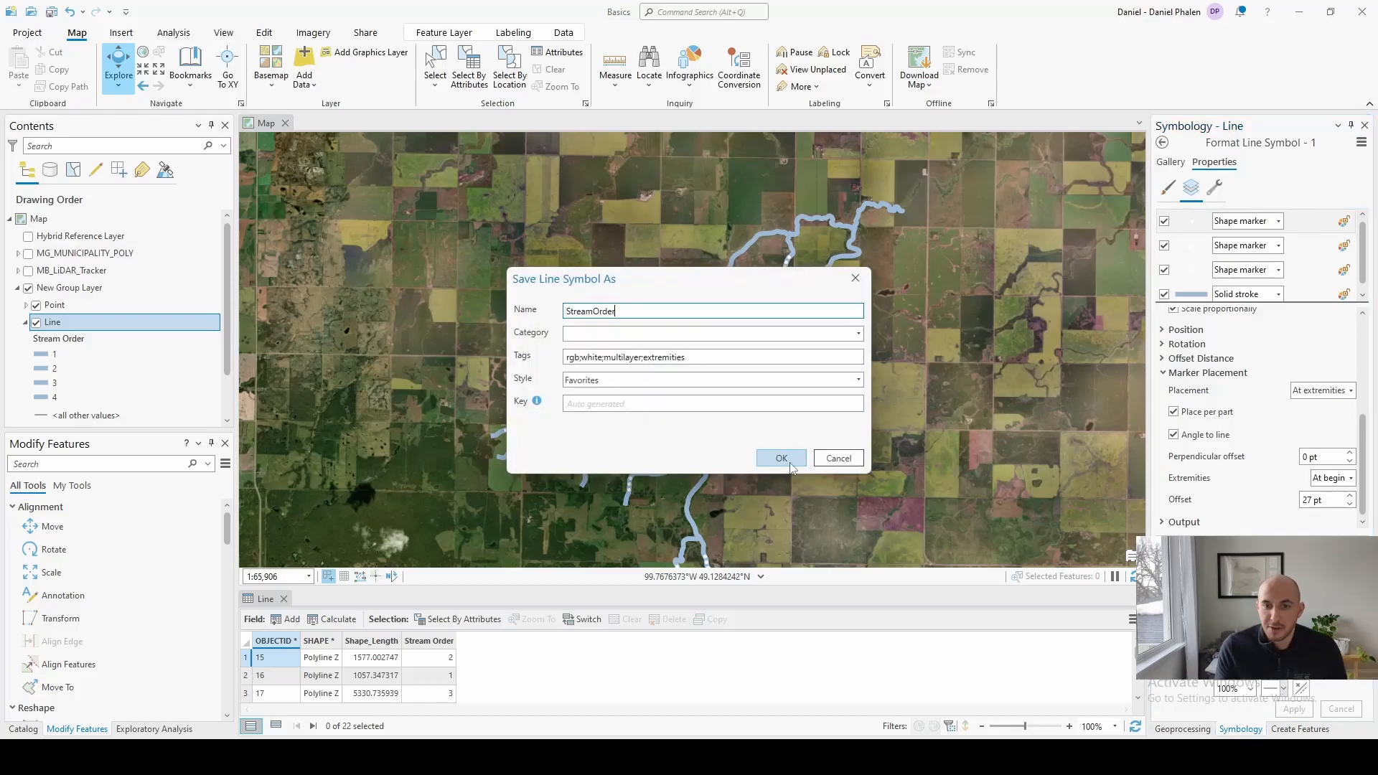
left_click(781, 458)
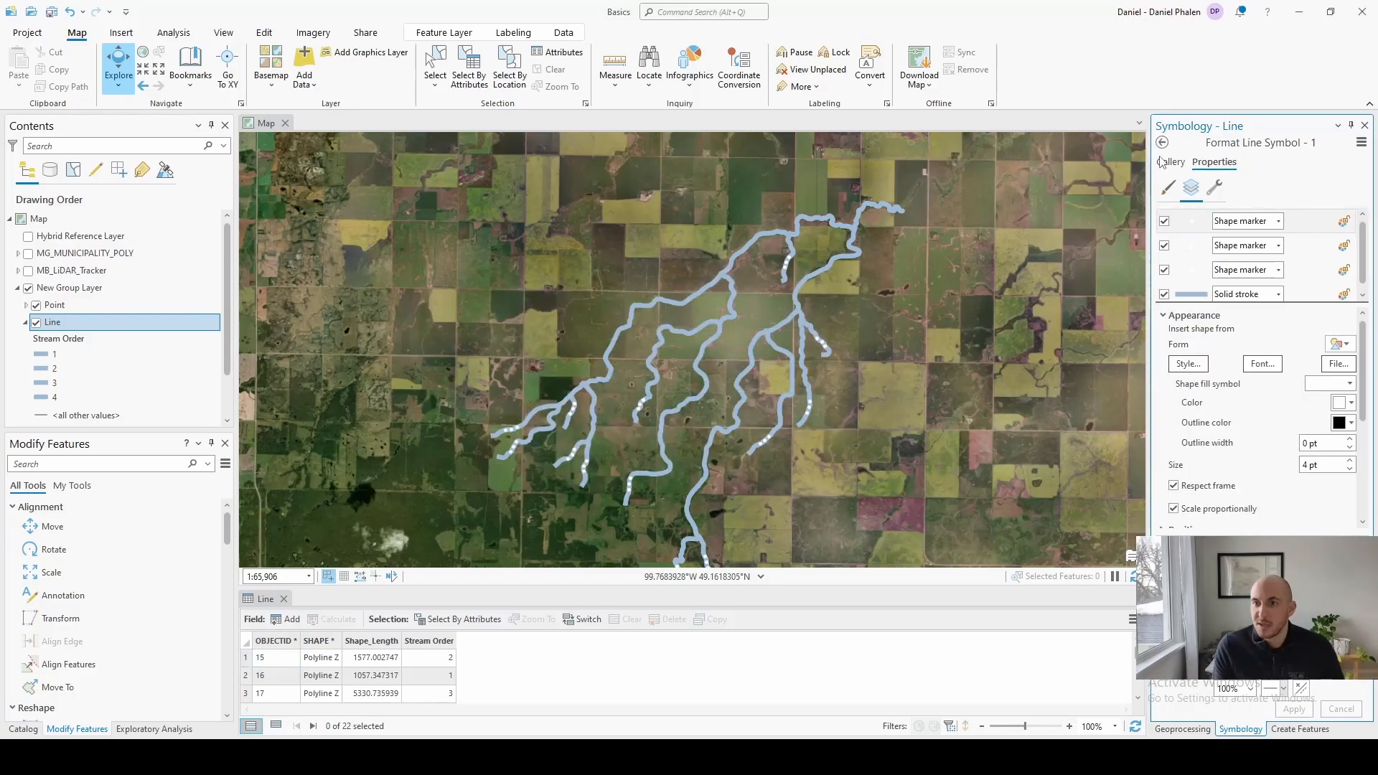
left_click(1170, 161)
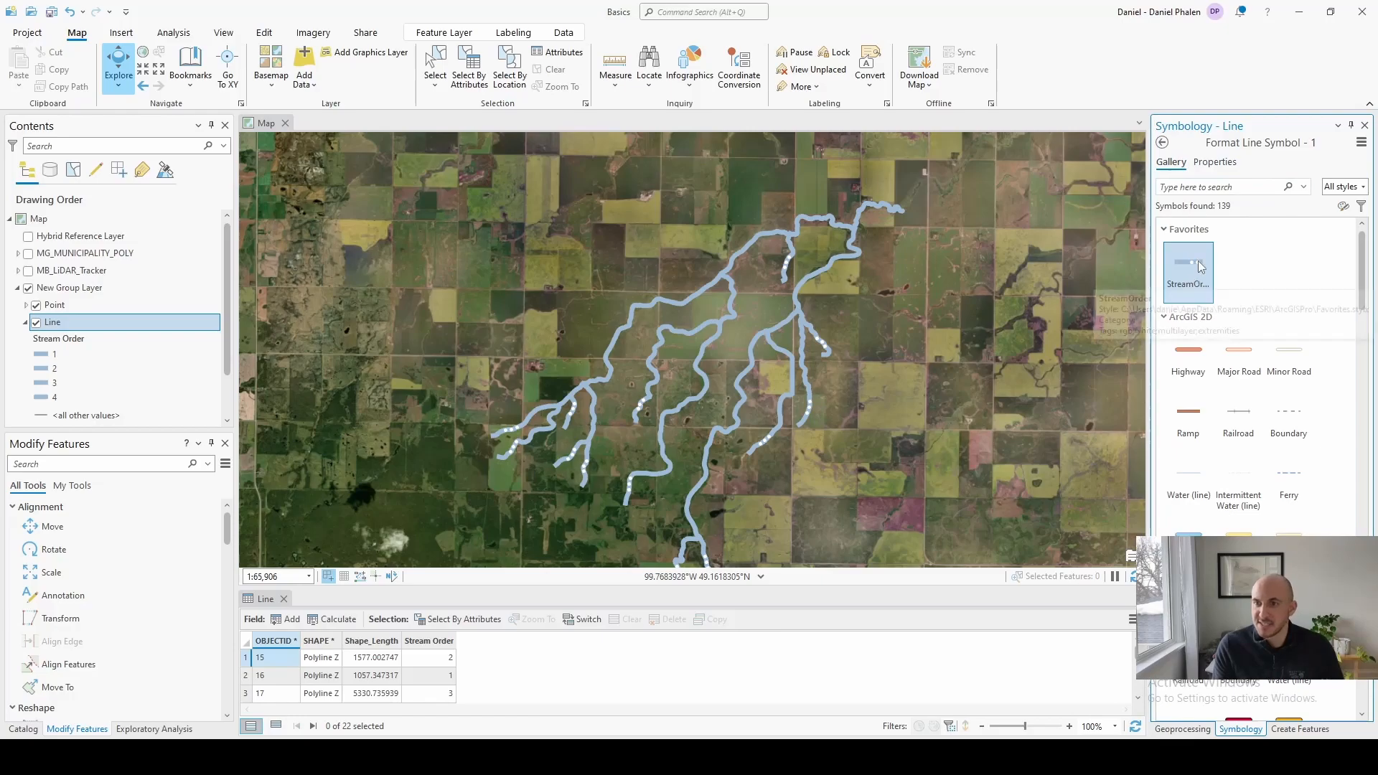
- Turn off the two topmost shape marker layers of the Stream Order 1 line symbol
left_click(1214, 162)
left_click(1164, 221)
left_click(1164, 245)
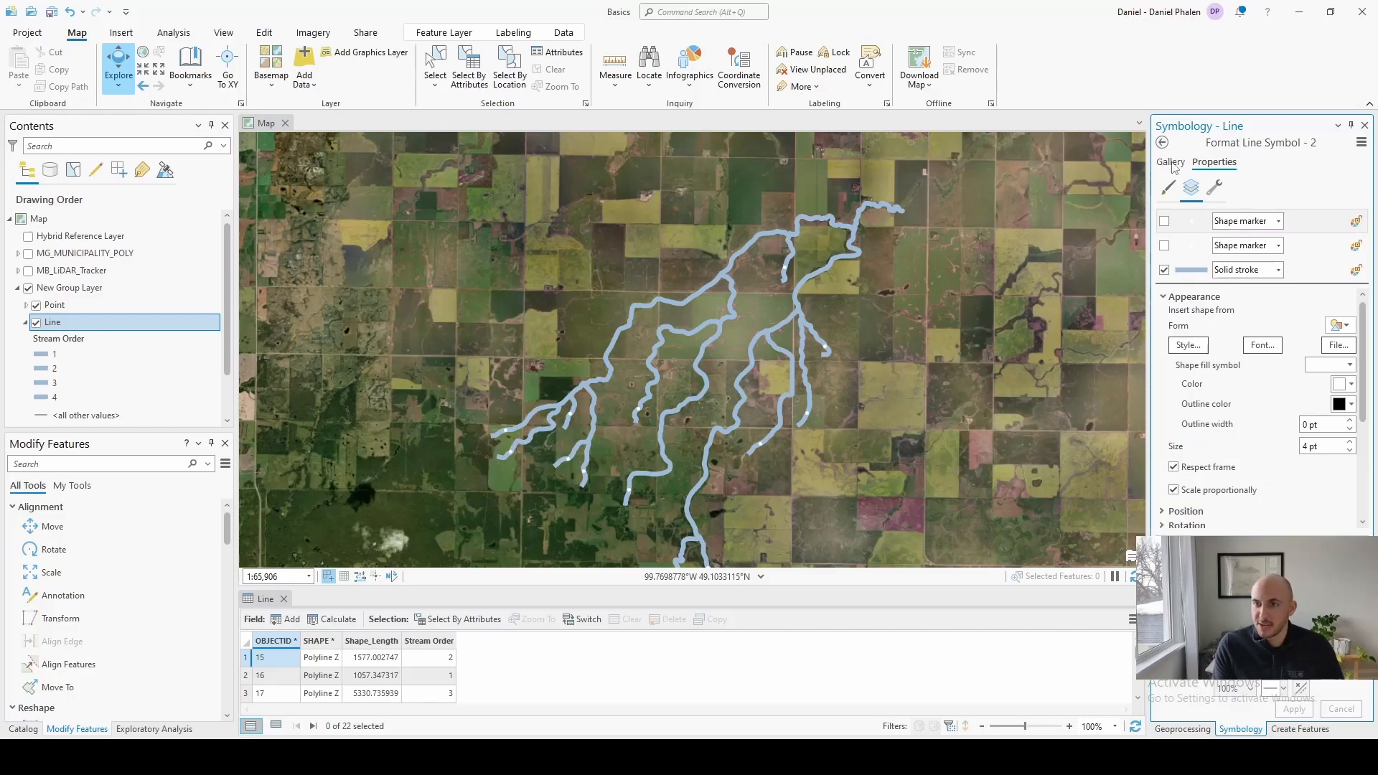
- Apply the StreamOrder favorite to the Stream Order 2 line symbol and turn off its topmost shape marker layer
left_click(1172, 164)
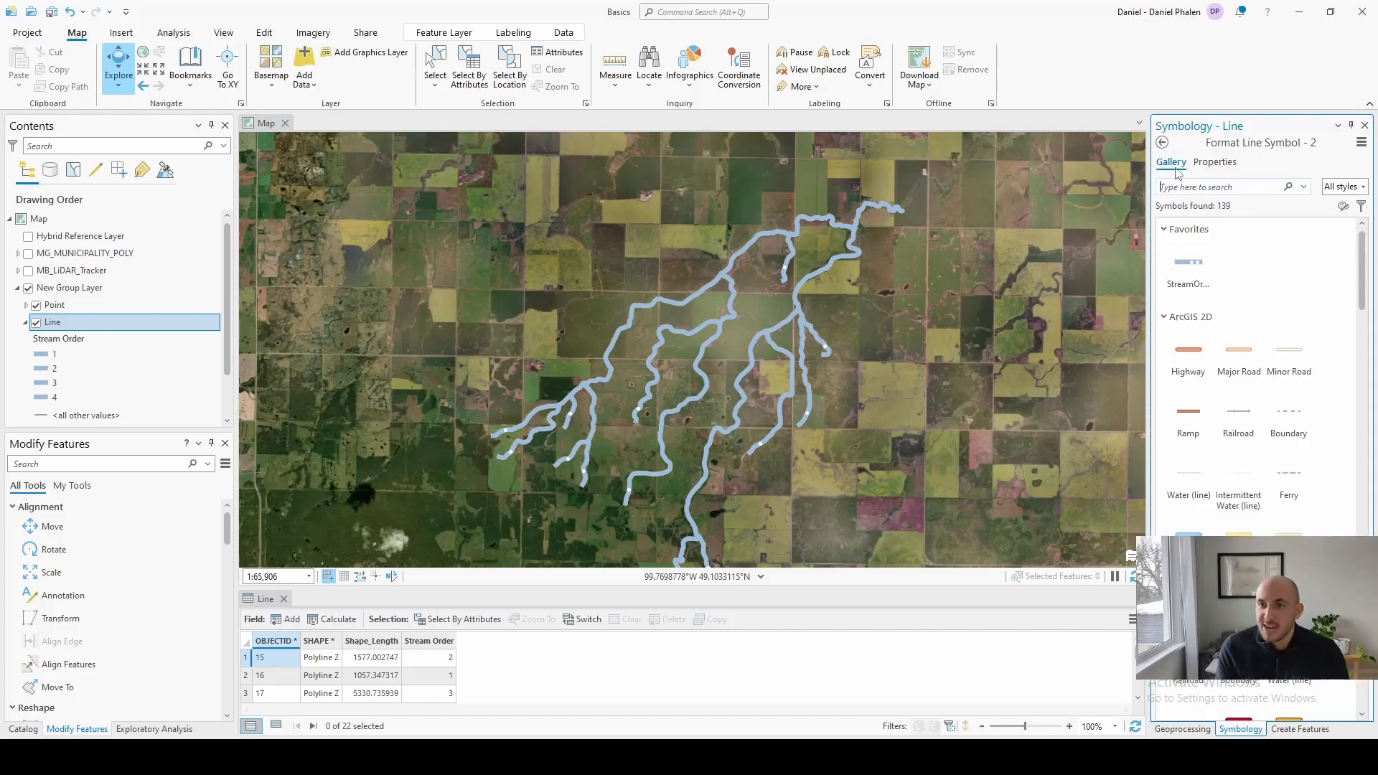
left_click(1191, 270)
left_click(1187, 405)
left_click(1214, 163)
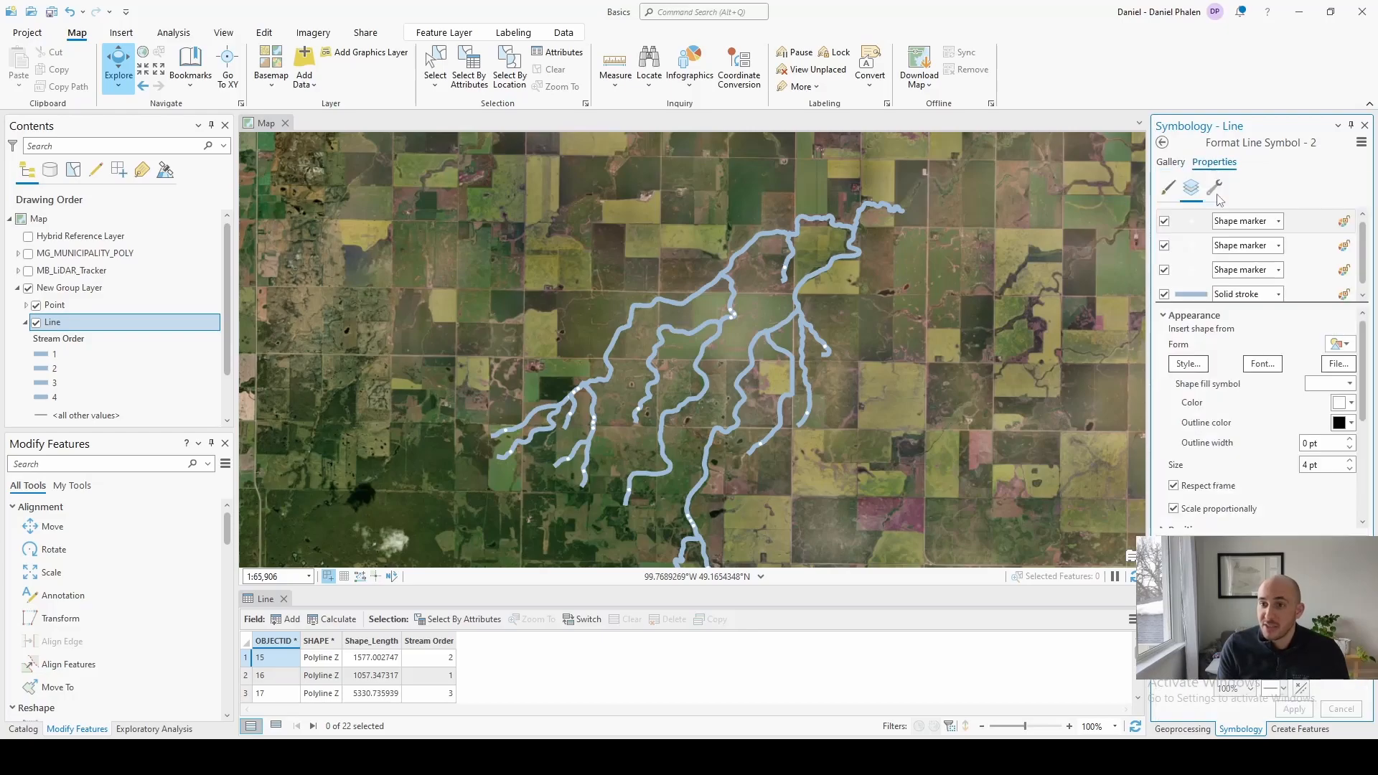
left_click(1164, 221)
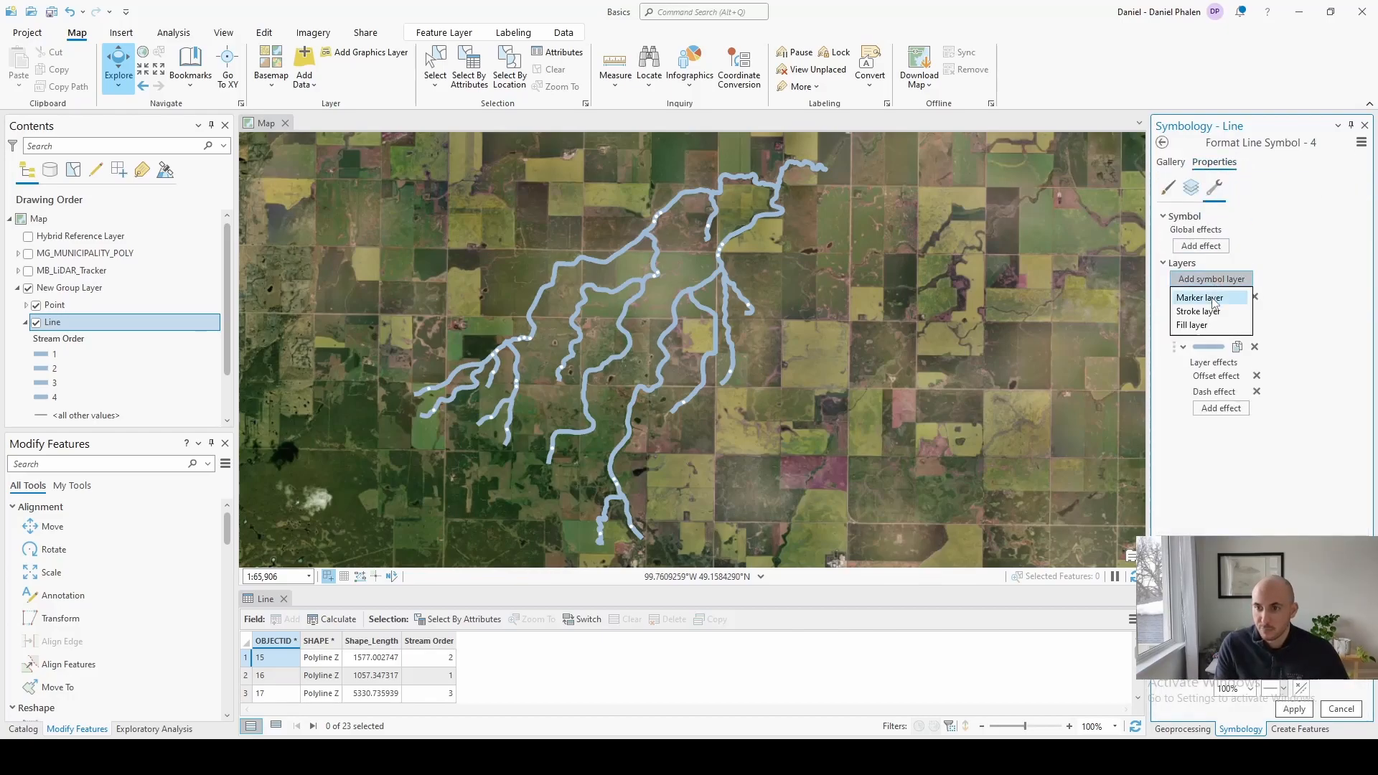
- Add three black shape marker layers to the Stream Order 4 line symbol, using placement at extremities
left_click(1349, 461)
left_click(1294, 709)
scroll(1253, 409, "down", 5)
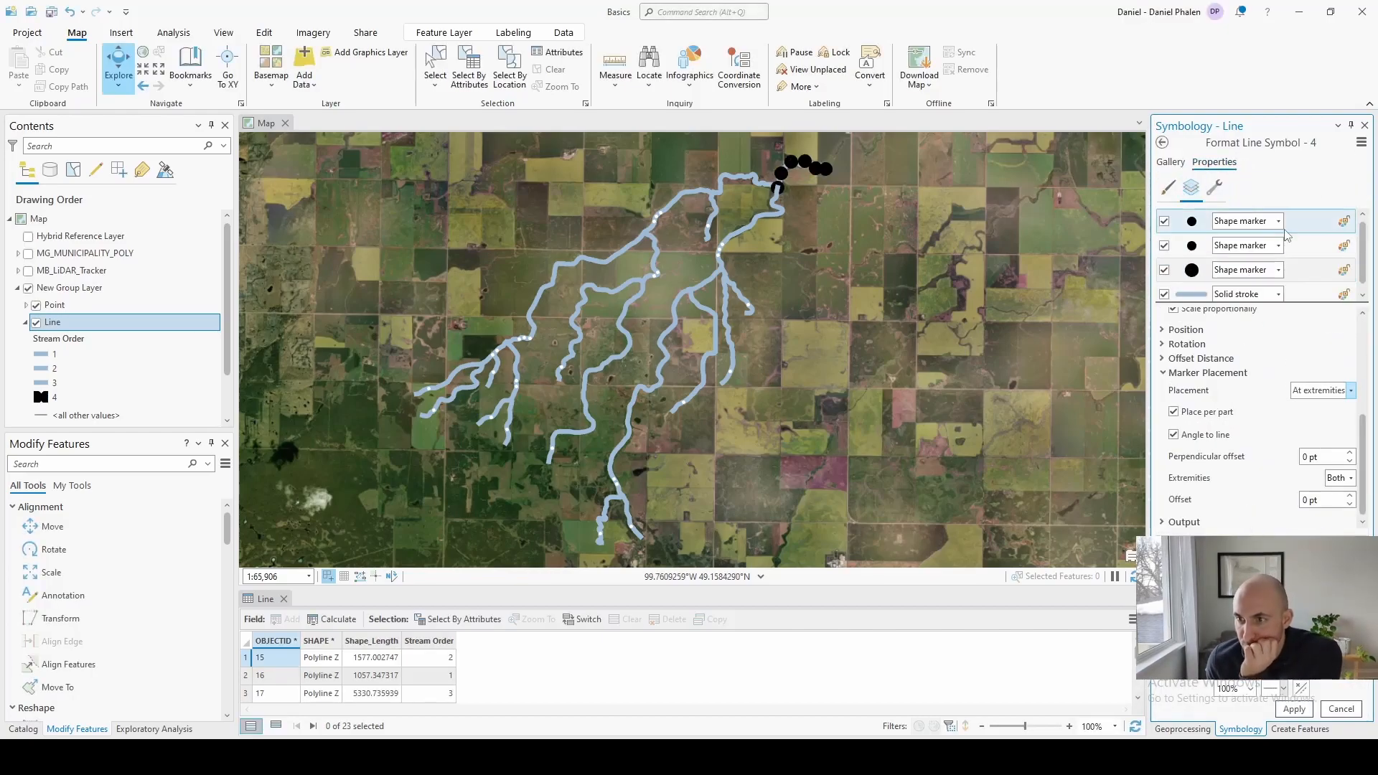
- Make the second shape marker of the Stream Order 4 symbol white and 12 pt in size, and apply it
left_click(1320, 246)
left_click(1350, 496)
scroll(1284, 445, "up", 5)
left_click(1341, 401)
left_click(1349, 461)
left_click(1294, 709)
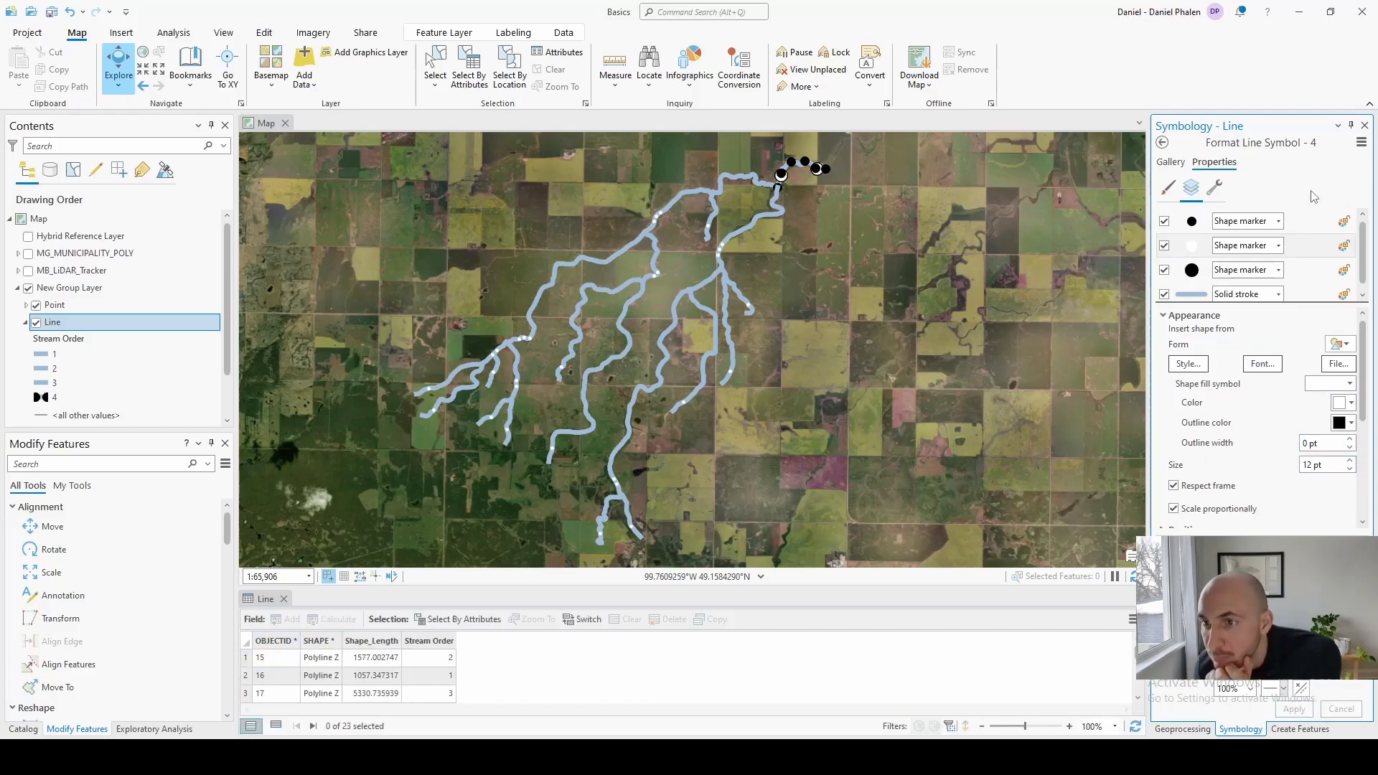
- Place the black topmost marker at extremities at the beginning of the line with a 15 pt offset, and apply it
left_click(1309, 226)
scroll(1263, 401, "down", 5)
left_click(1329, 367)
left_click(1340, 477)
left_click(1343, 508)
left_click(1294, 709)
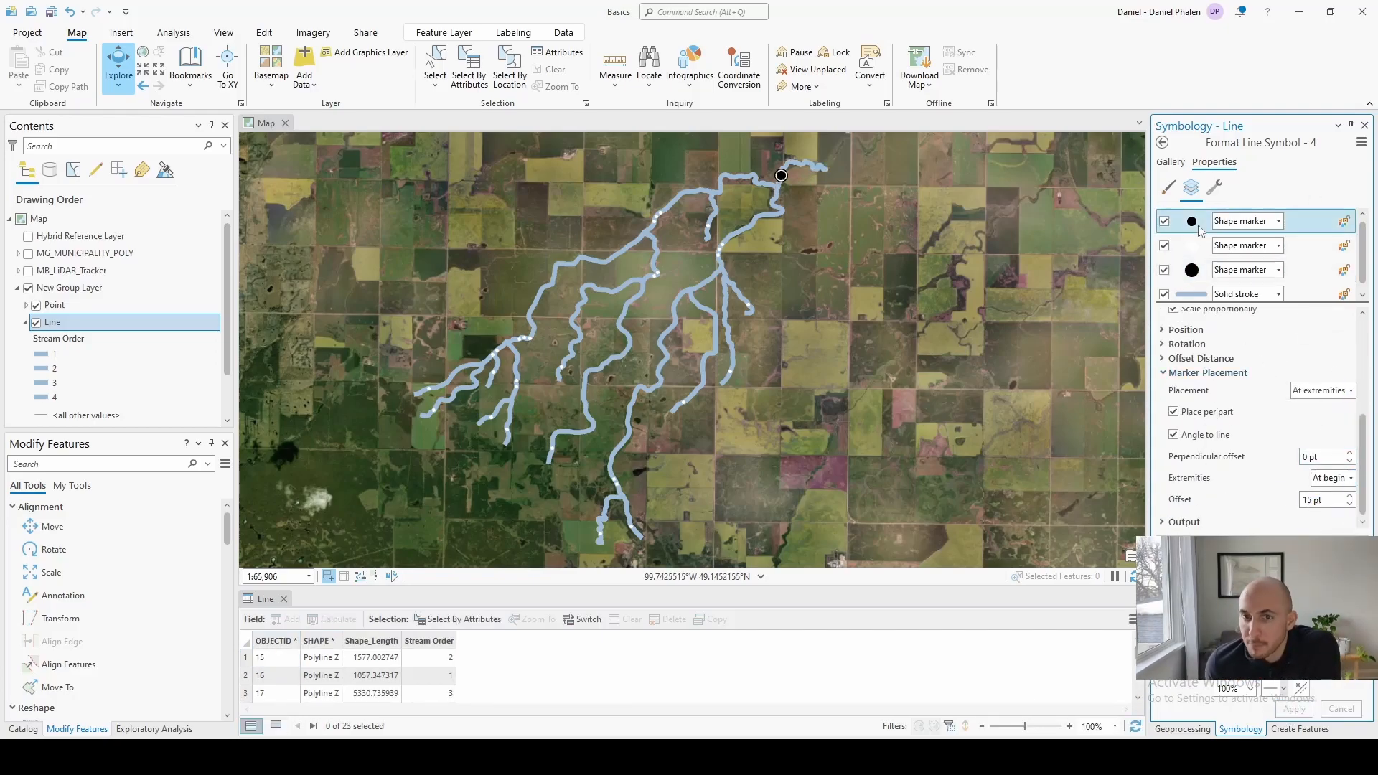
- Replace the topmost marker's circle with the Arial character V
left_click(1193, 275)
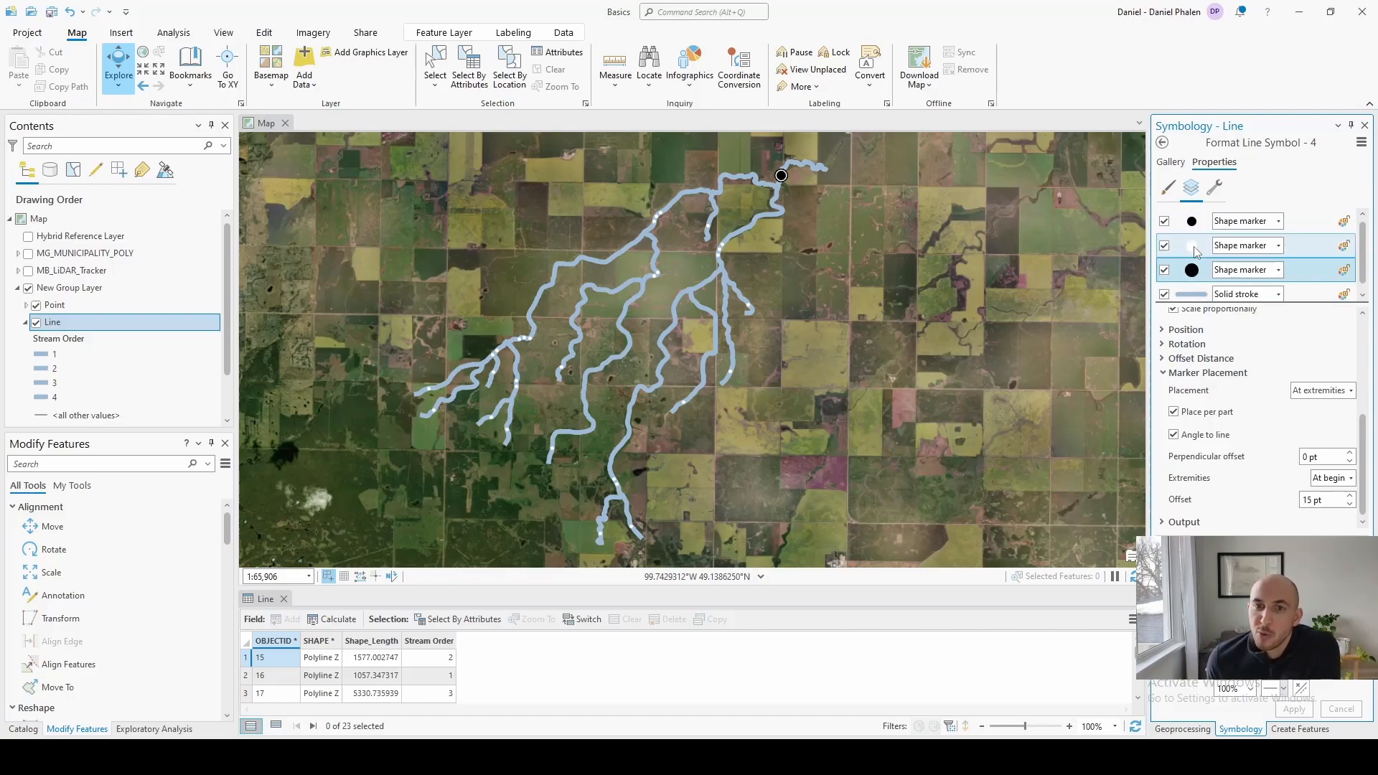
left_click(1203, 221)
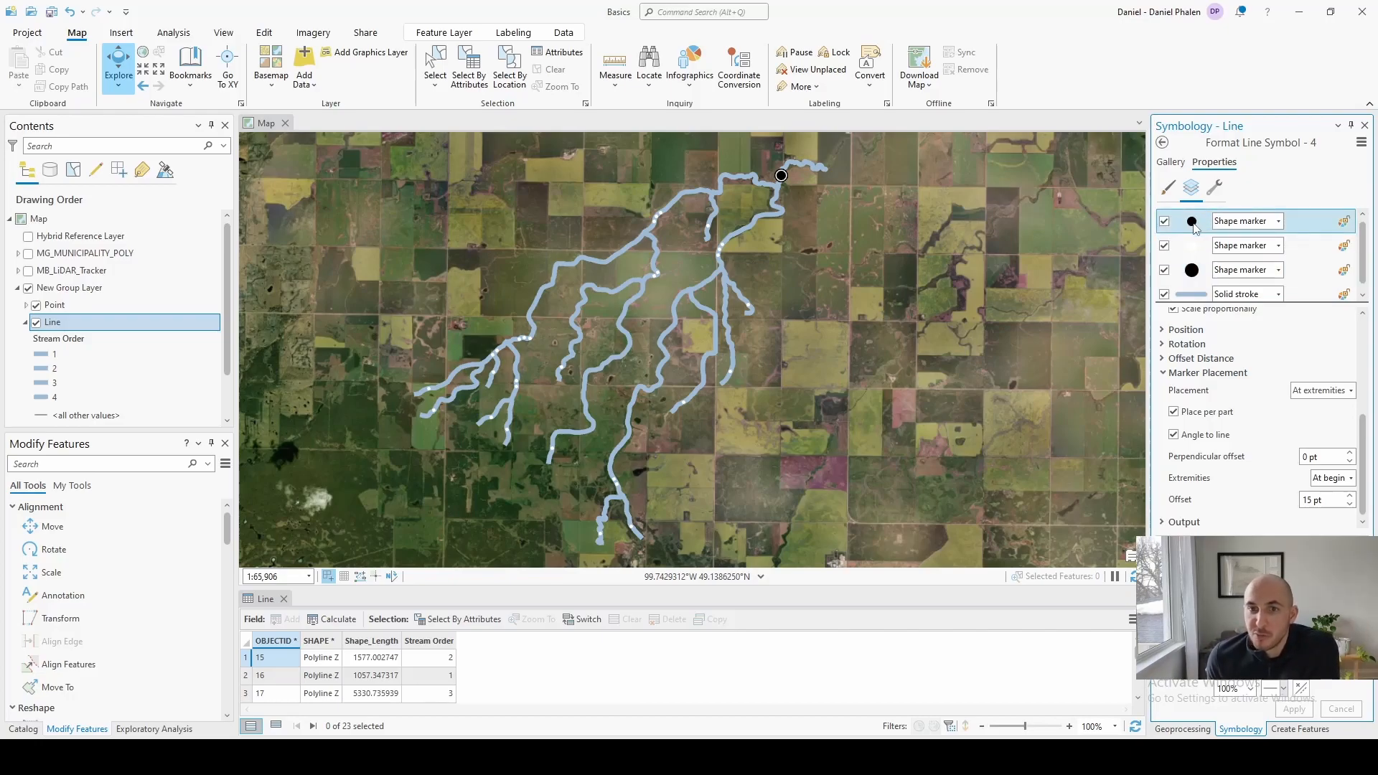
scroll(1272, 366, "up", 3)
left_click(1262, 363)
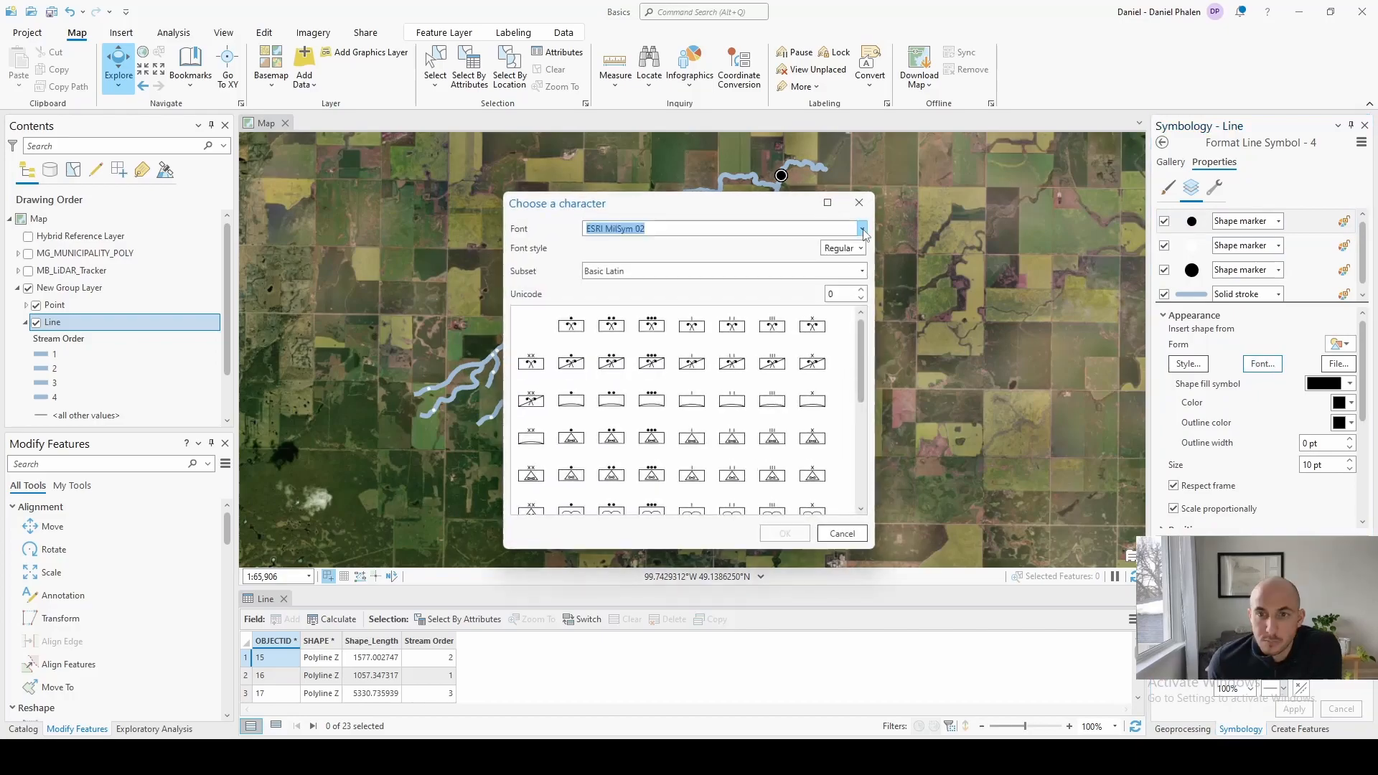
scroll(760, 410, "down", 2)
left_click(774, 411)
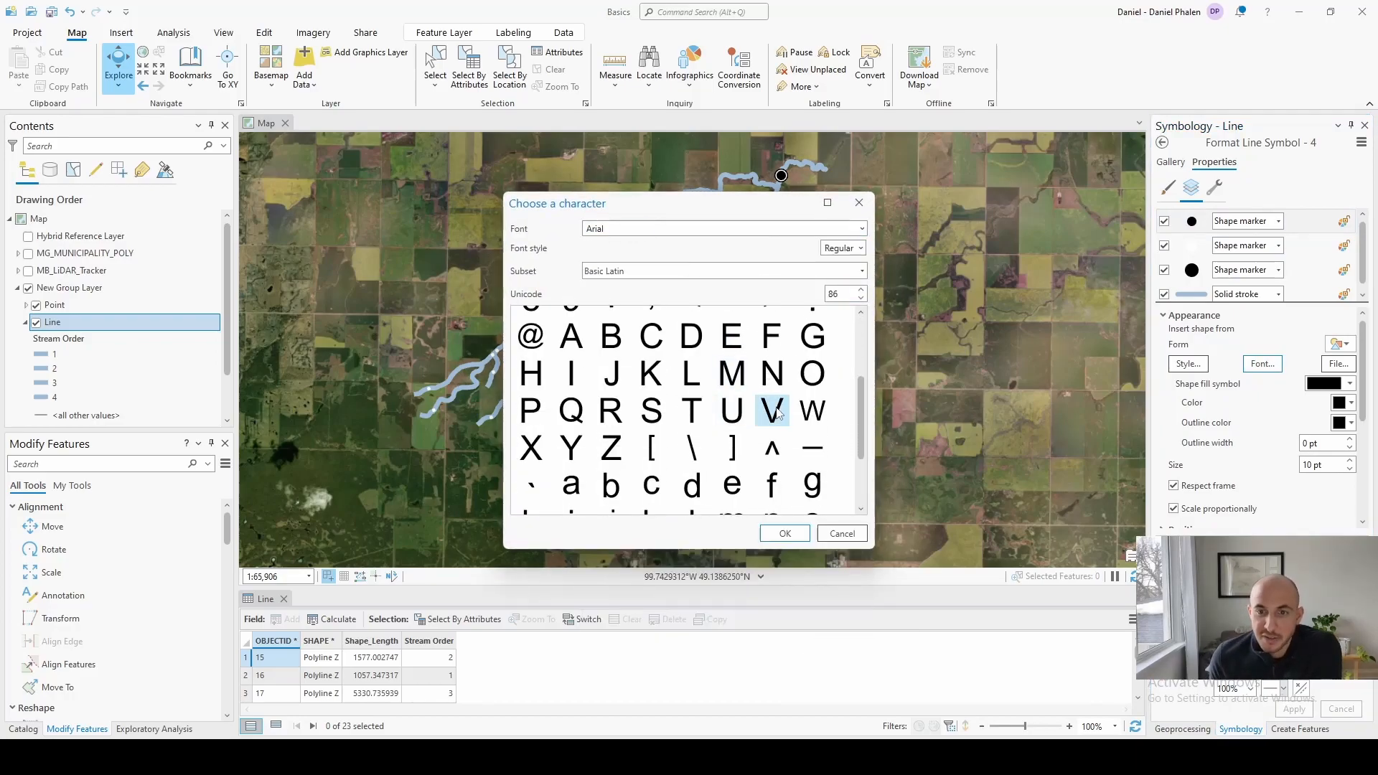
left_click(784, 533)
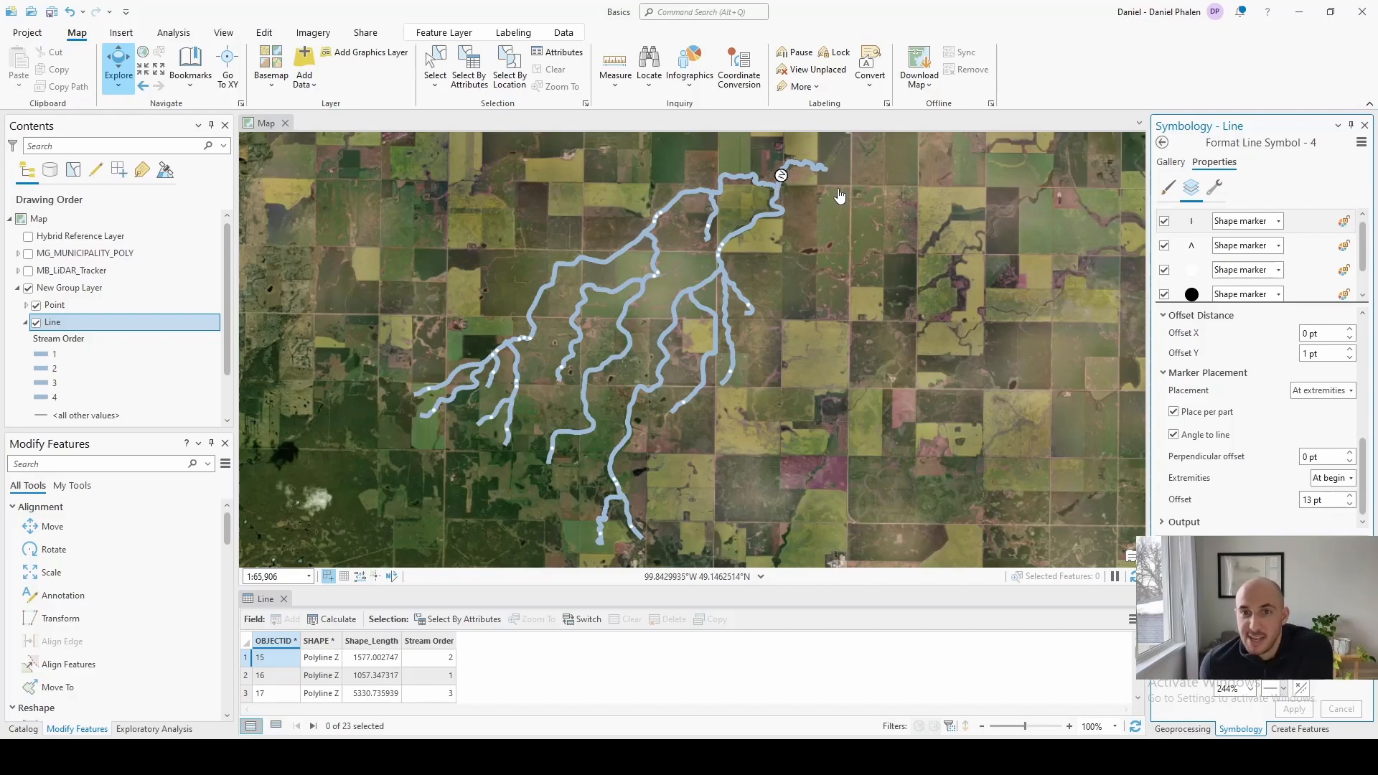
- Save the Stream Order 4 line symbol to a style as StreamOrderIV
left_click(1360, 142)
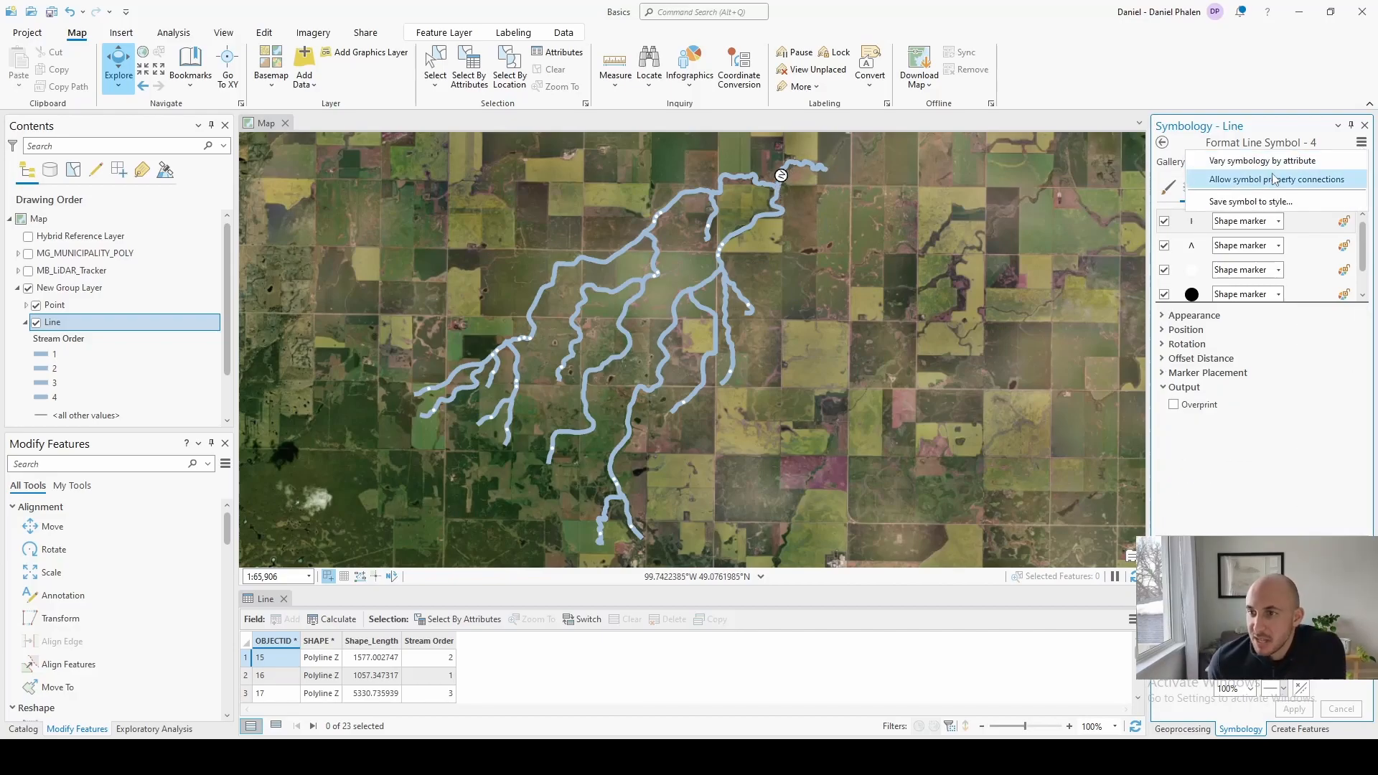
left_click(1249, 202)
type("StreamOrderIV")
left_click(781, 460)
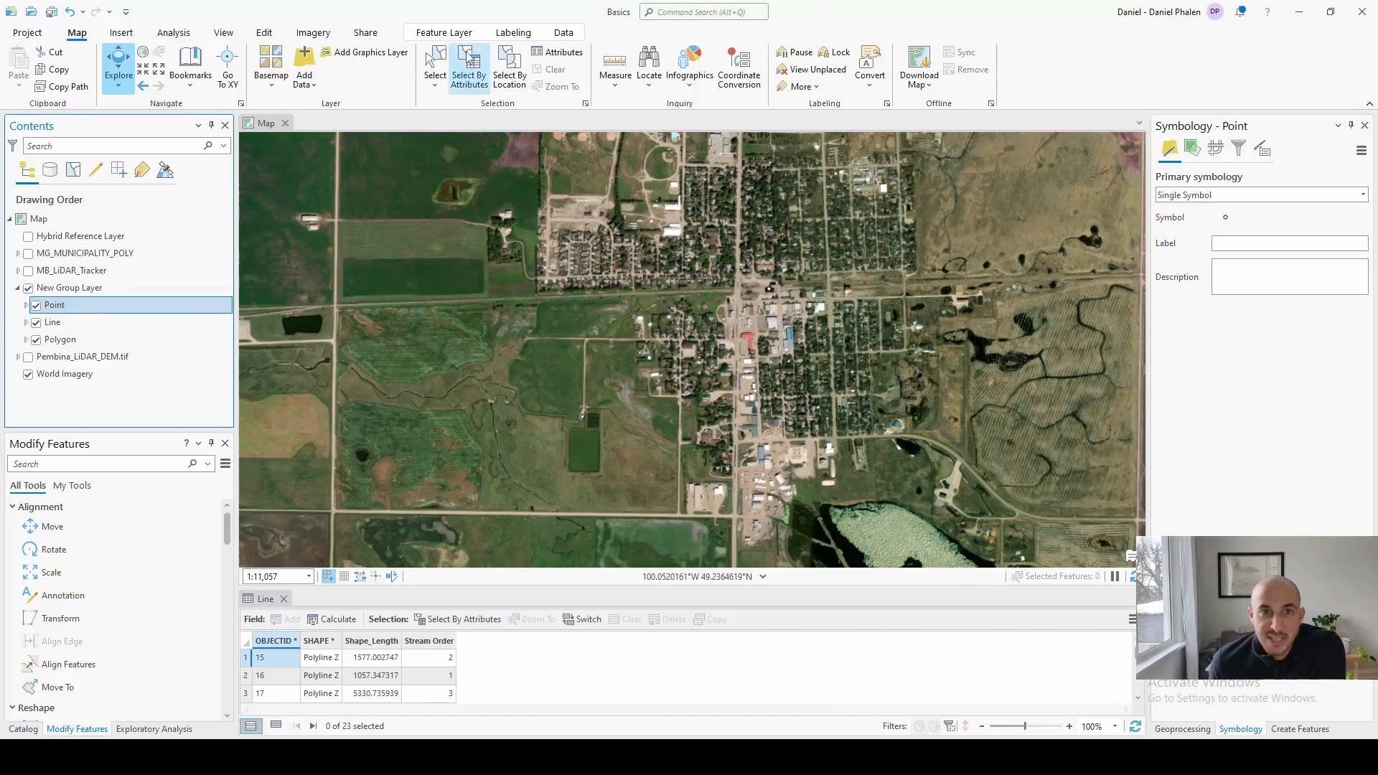
- Change the Point layer's single symbol to the white maple leaf on a green square from the symbol gallery
left_click(435, 66)
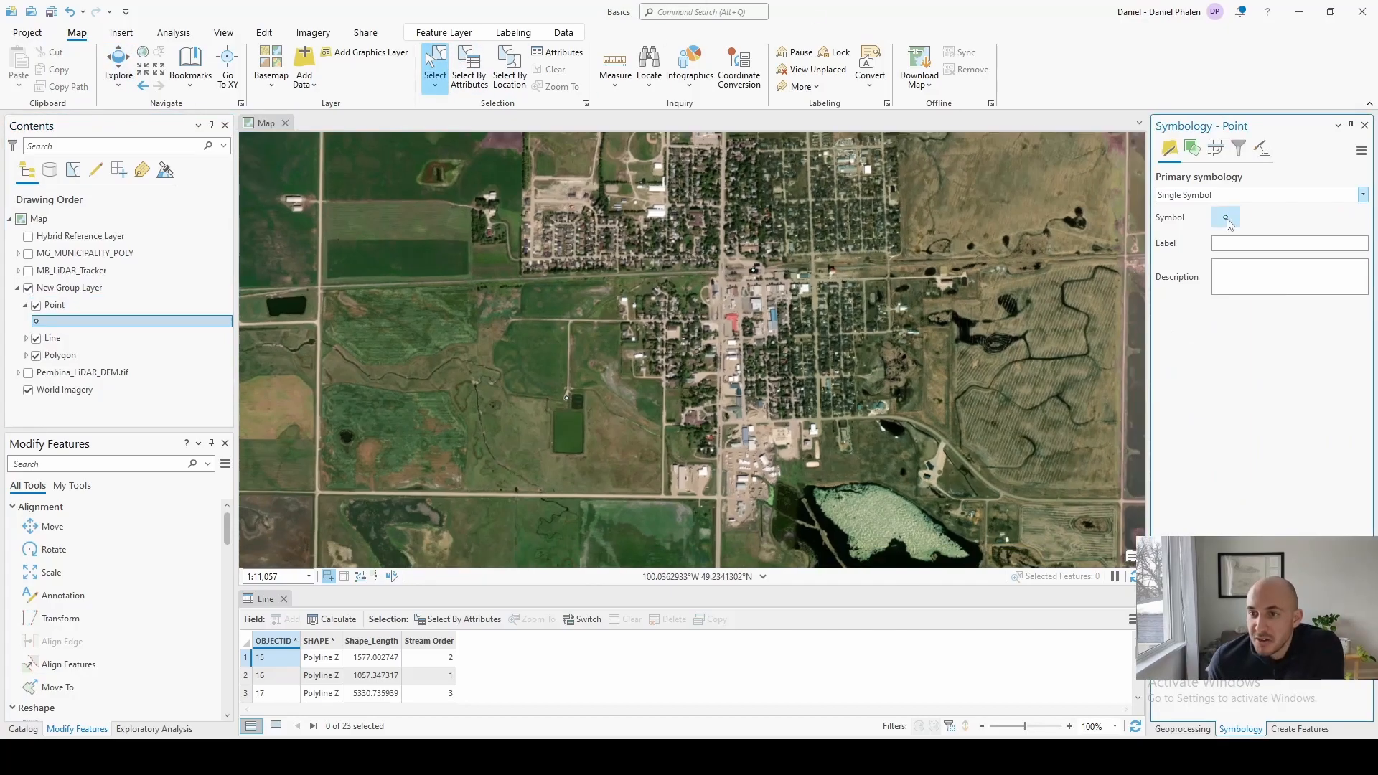
left_click(1225, 218)
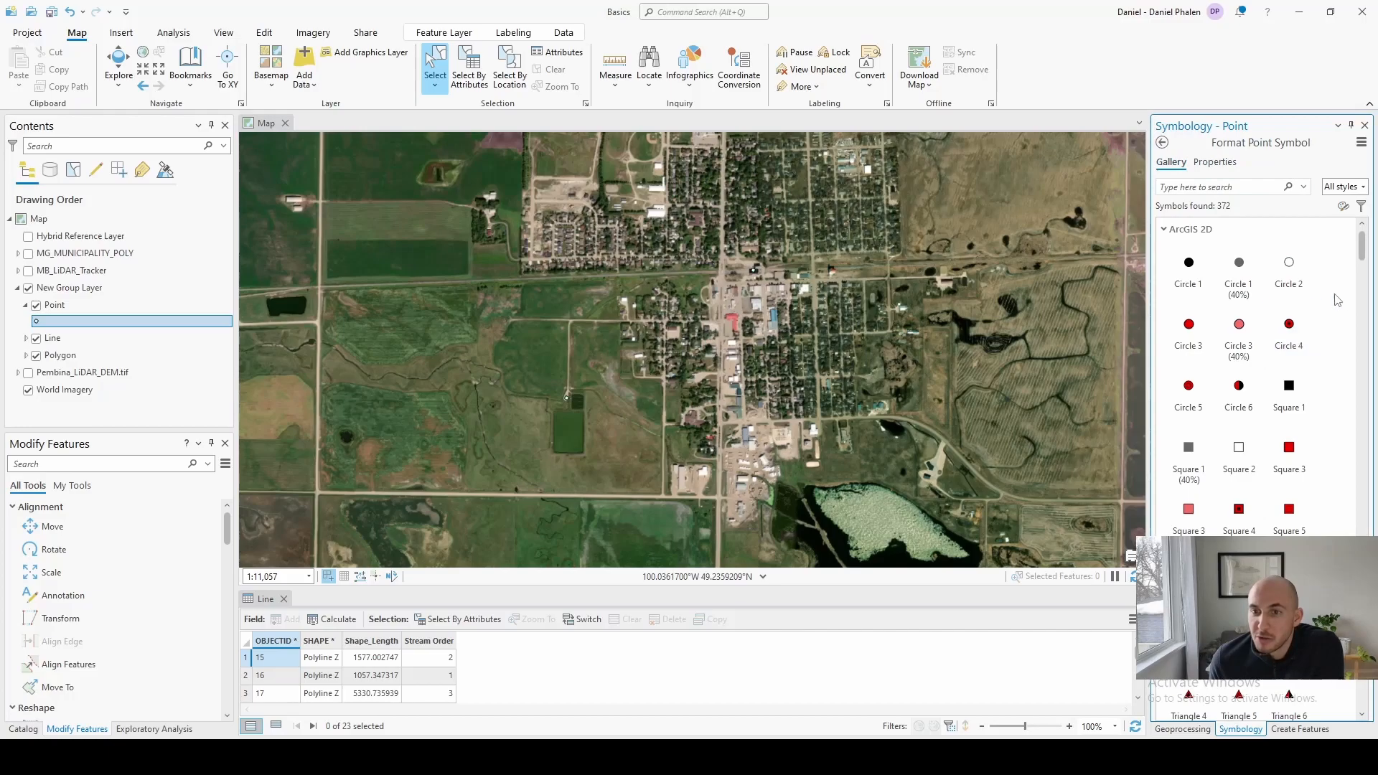
scroll(1306, 366, "down", 10)
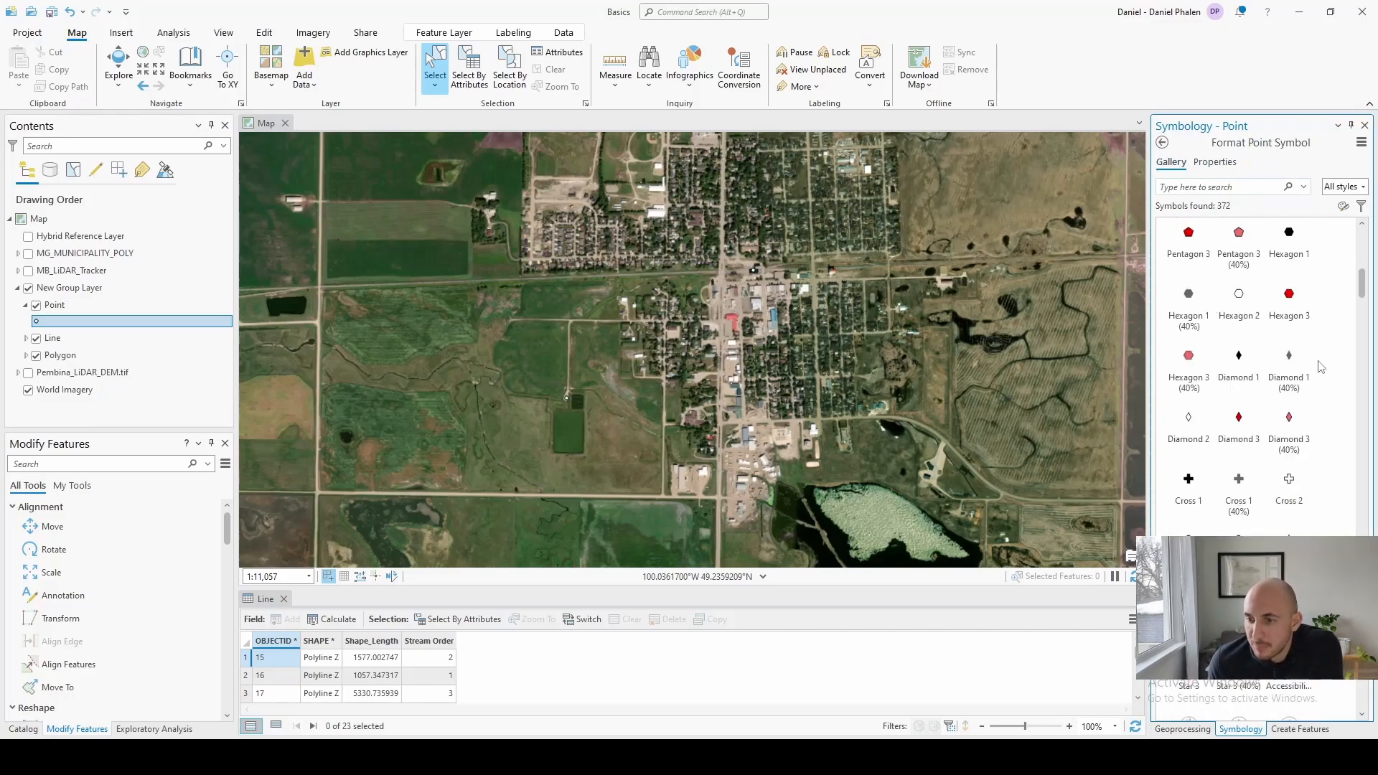
left_click(1238, 323)
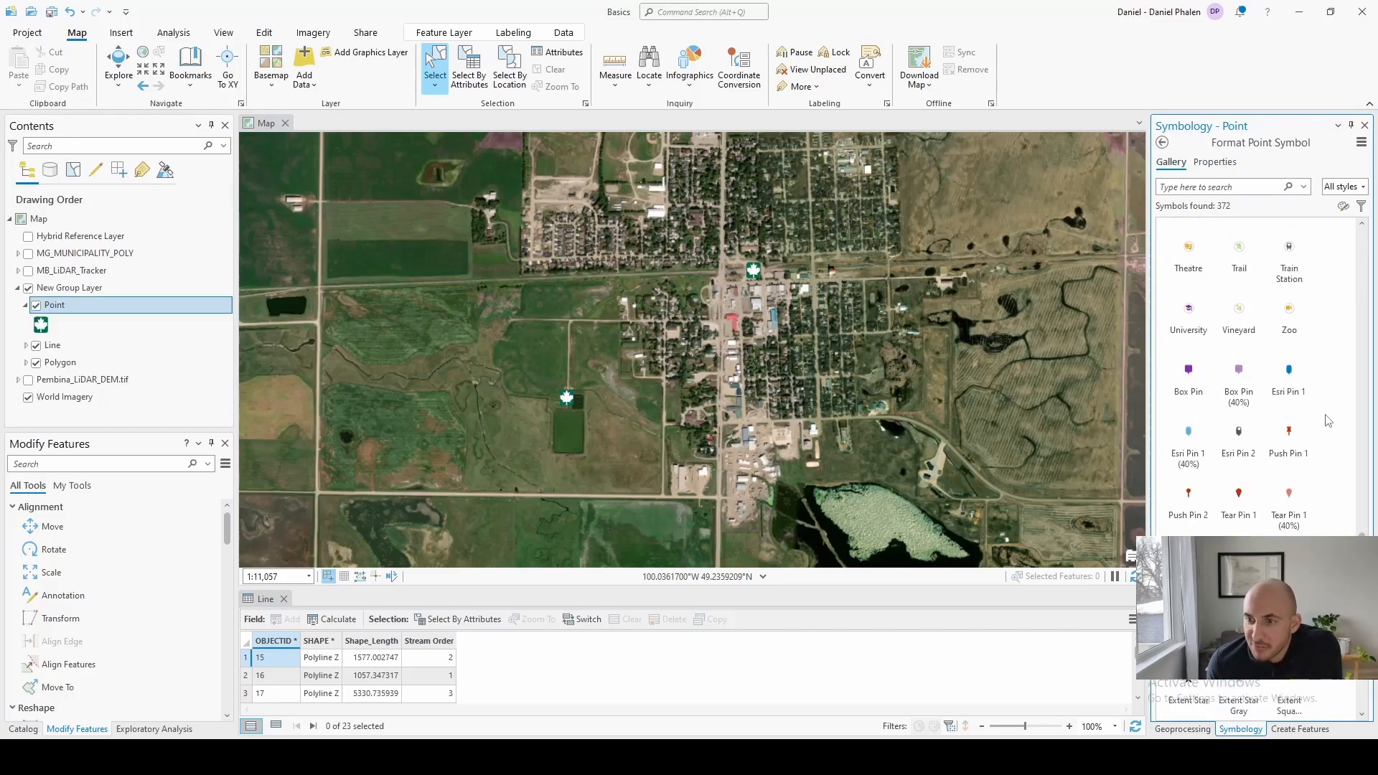
- Examine the maple leaf symbol's layers and structure, including the types of symbol layer that can be added
left_click(1205, 165)
left_click(1164, 330)
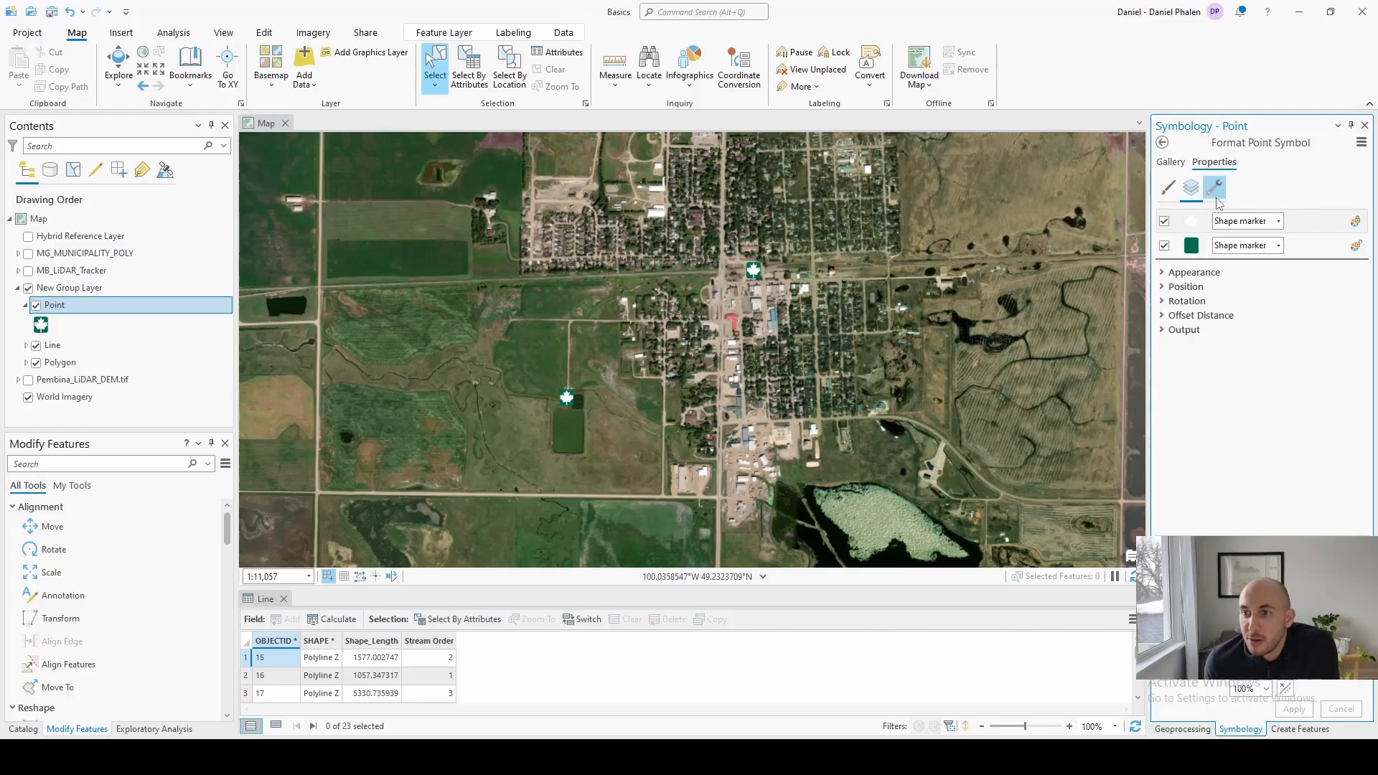
left_click(1214, 190)
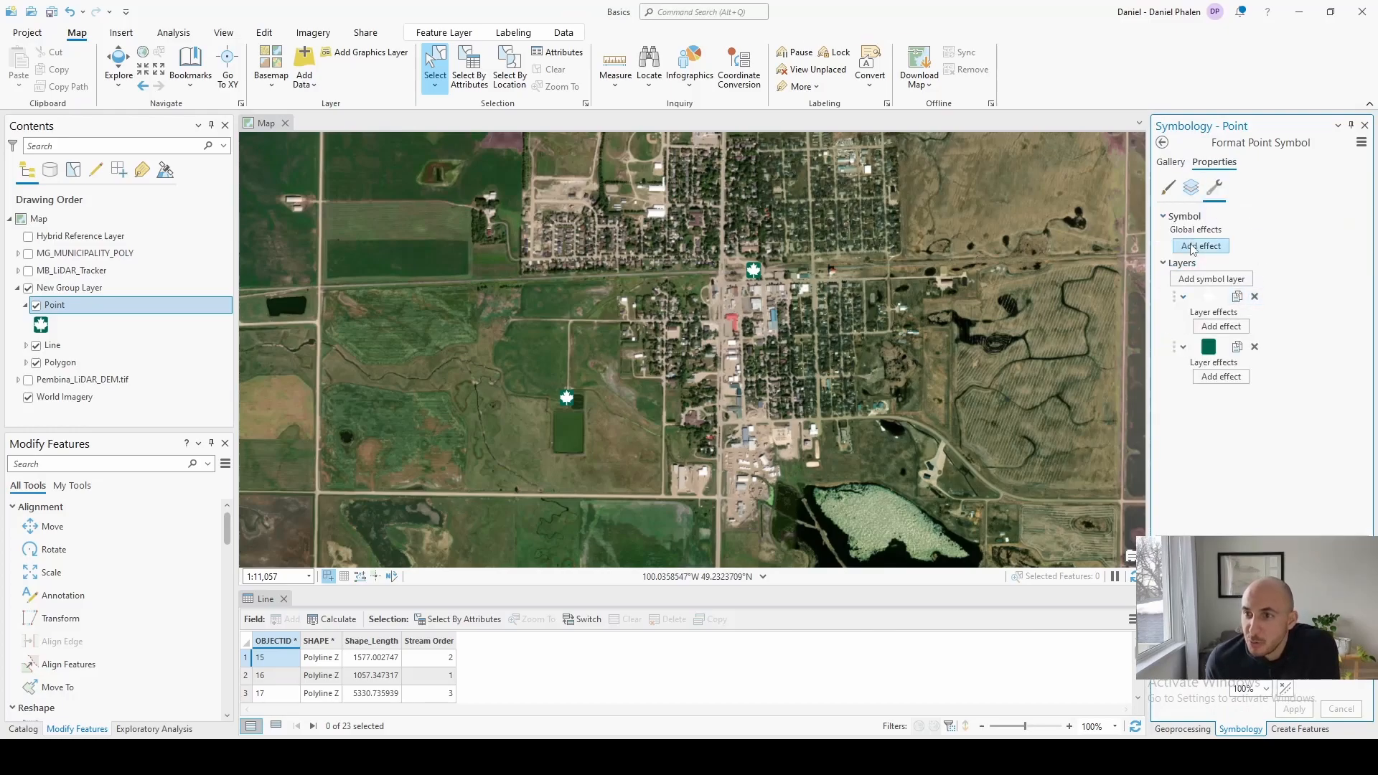
left_click(1211, 278)
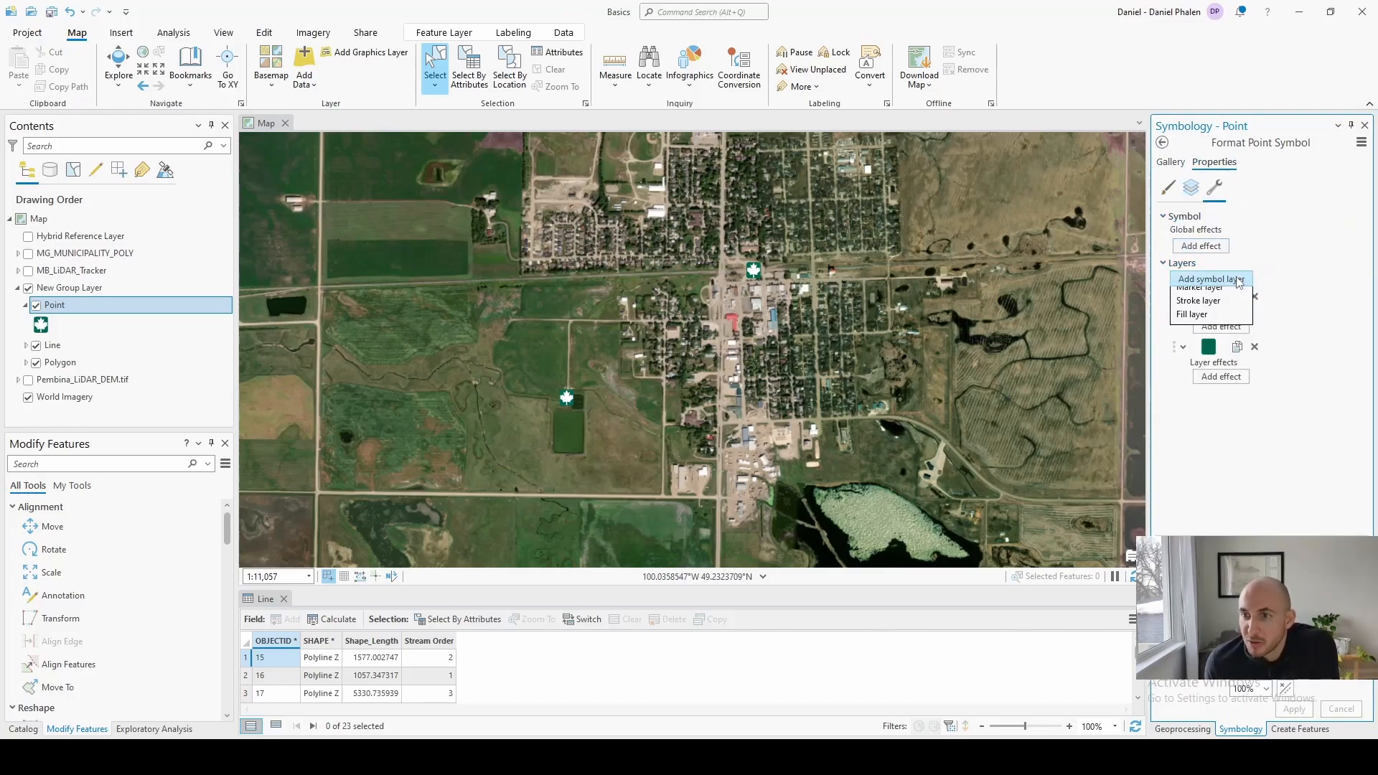